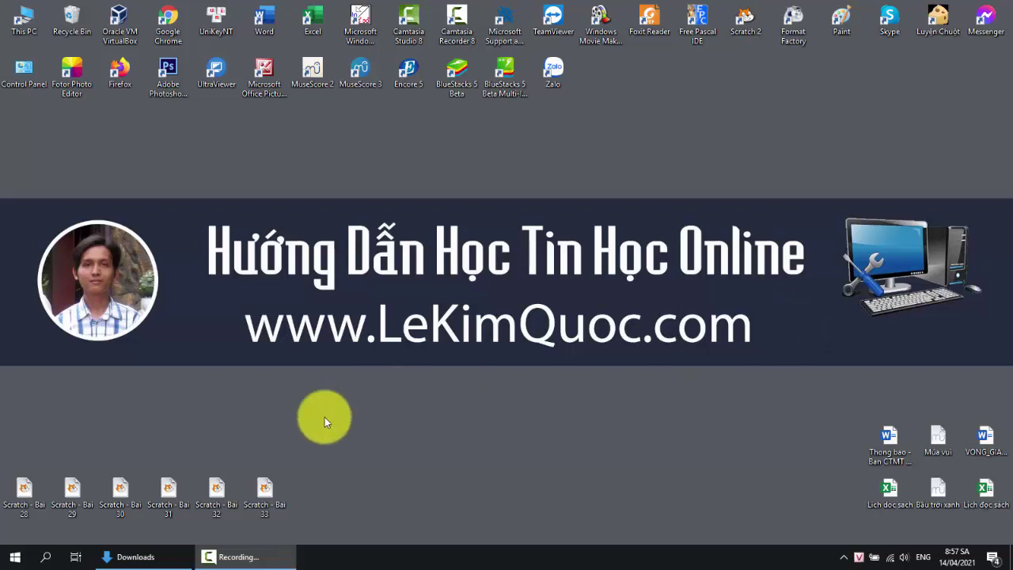
- Restore the File Explorer window on the Downloads folder holding the CHỦ ĐỀ GIA ĐÌNH workbook
{"action": "left_click", "coordinate": [127, 556]}
{"action": "left_click", "coordinate": [523, 301]}
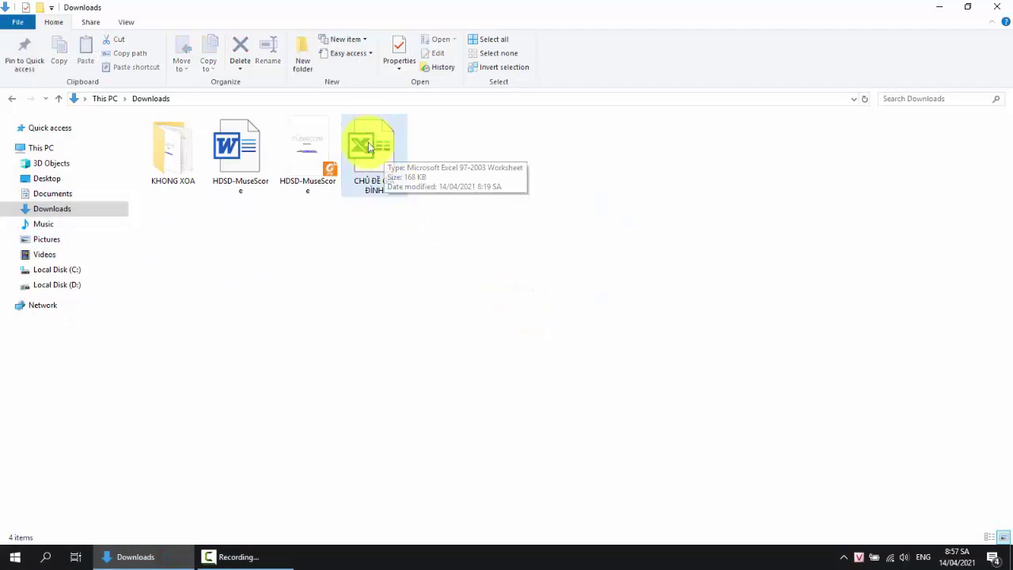
{"action": "right_click", "coordinate": [366, 145]}
{"action": "left_click", "coordinate": [379, 153]}
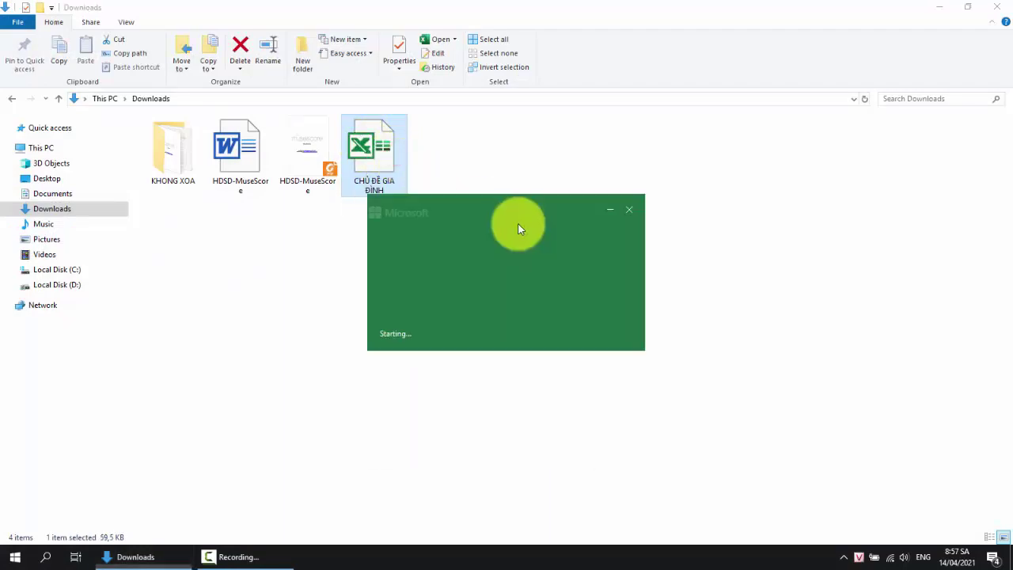
{"action": "scroll", "coordinate": [519, 228], "scroll_direction": "down", "scroll_amount": 3}
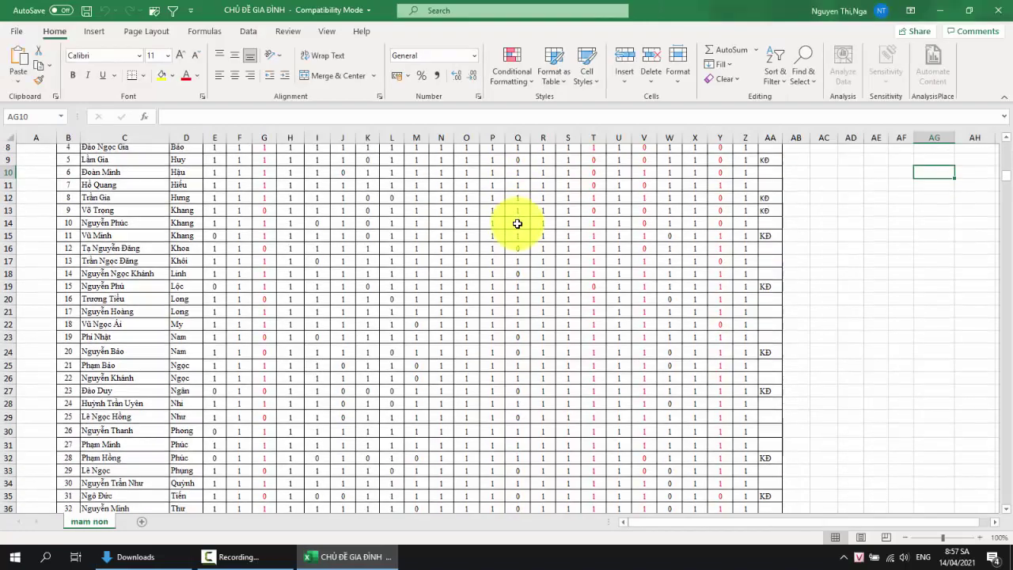
{"action": "scroll", "coordinate": [519, 228], "scroll_direction": "down", "scroll_amount": 7}
{"action": "scroll", "coordinate": [518, 225], "scroll_direction": "down", "scroll_amount": 8}
{"action": "scroll", "coordinate": [517, 225], "scroll_direction": "up", "scroll_amount": 6}
{"action": "scroll", "coordinate": [517, 225], "scroll_direction": "up", "scroll_amount": 6}
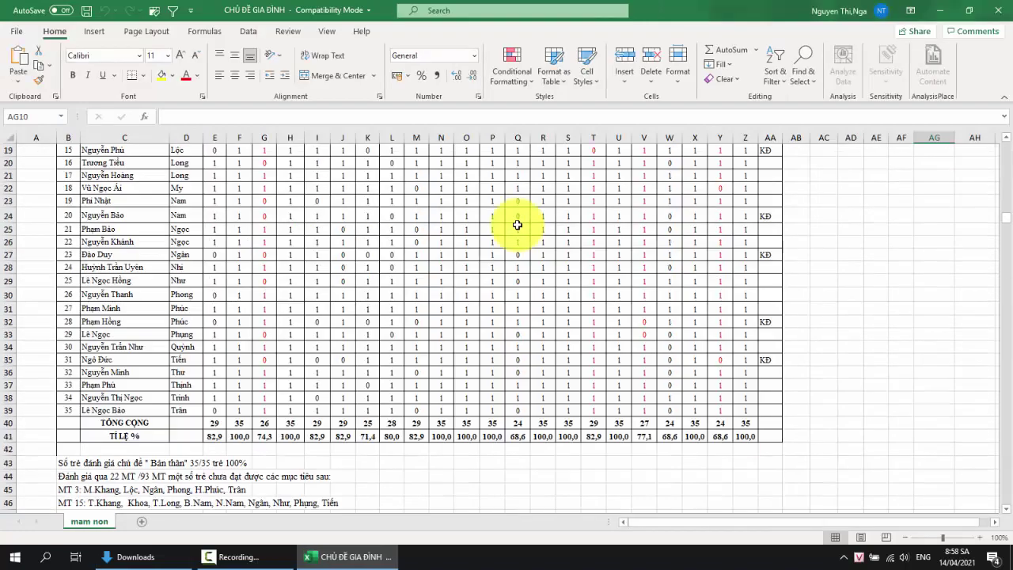
{"action": "scroll", "coordinate": [517, 225], "scroll_direction": "up", "scroll_amount": 6}
{"action": "left_click", "coordinate": [999, 13]}
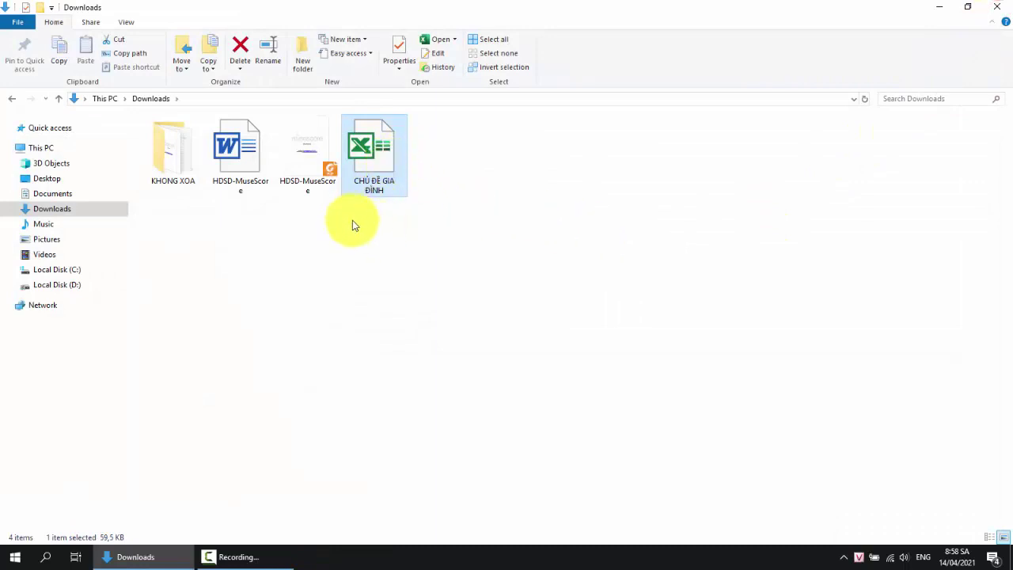
- Close File Explorer and launch Google Chrome
{"action": "left_click", "coordinate": [938, 7]}
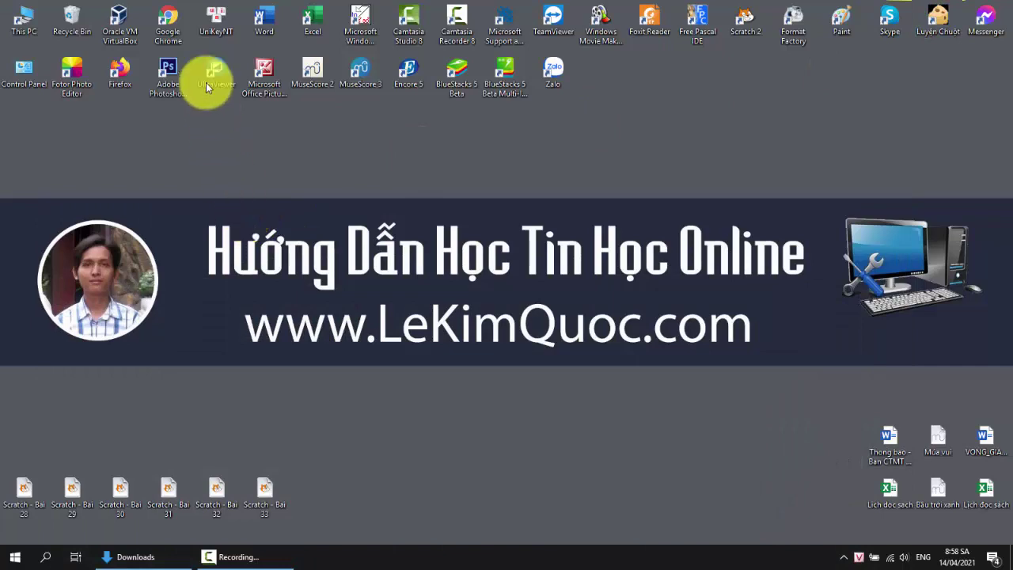
{"action": "right_click", "coordinate": [165, 20]}
{"action": "left_click", "coordinate": [194, 34]}
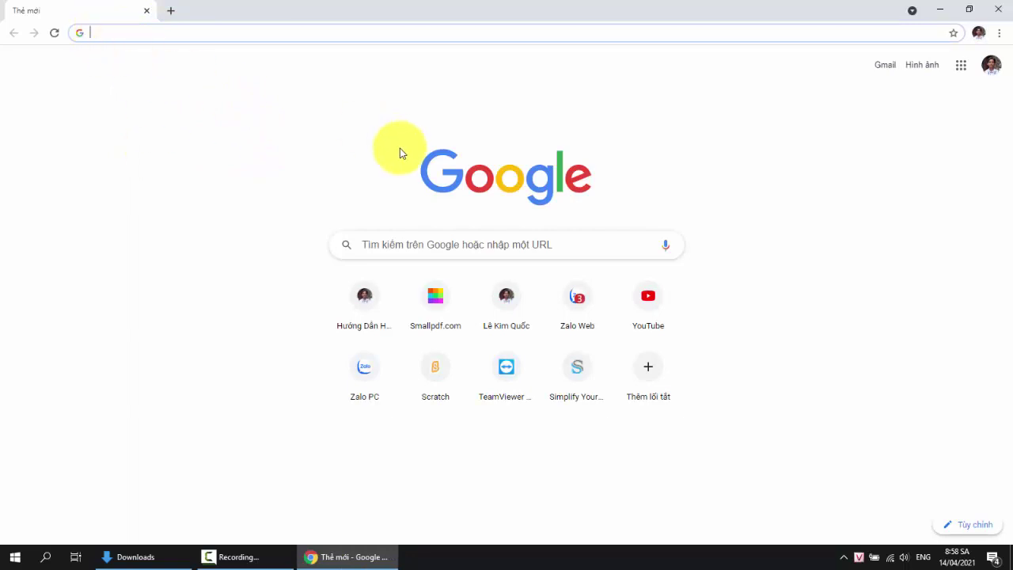
- Go to Smallpdf.com and show the full list of its PDF tools
{"action": "left_click", "coordinate": [435, 312]}
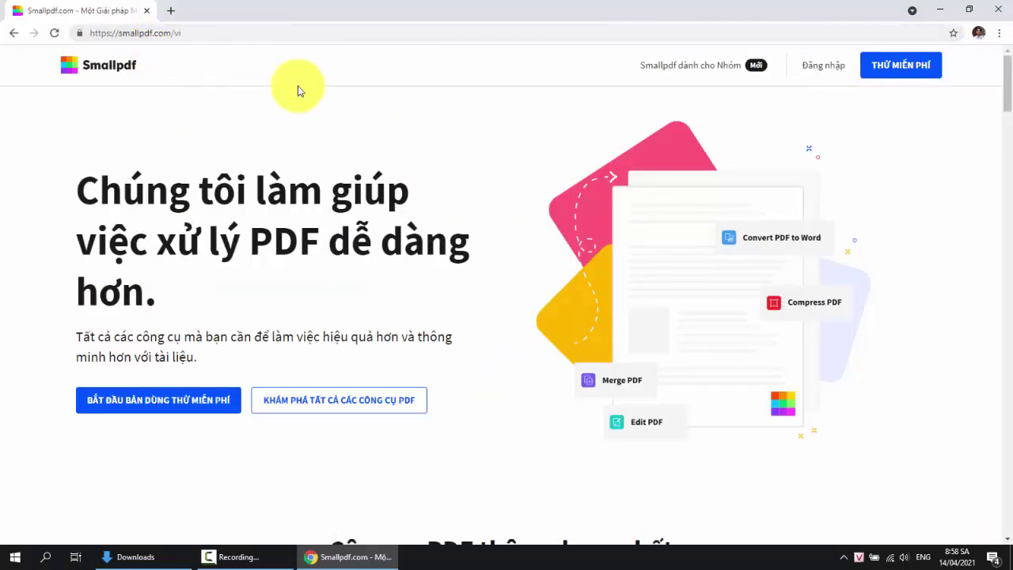
{"action": "scroll", "coordinate": [502, 153], "scroll_direction": "down", "scroll_amount": 6}
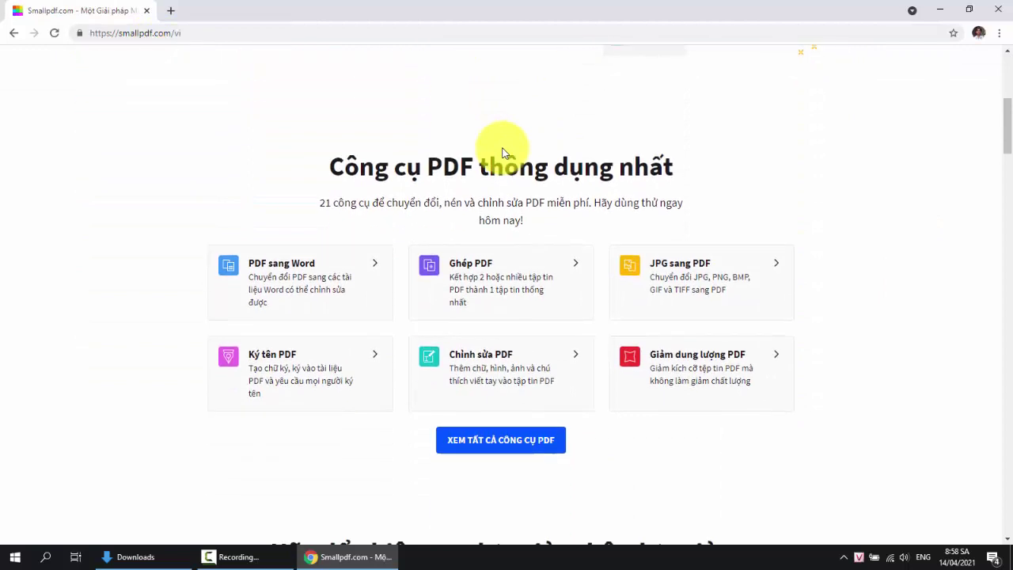
{"action": "scroll", "coordinate": [414, 180], "scroll_direction": "up", "scroll_amount": 2}
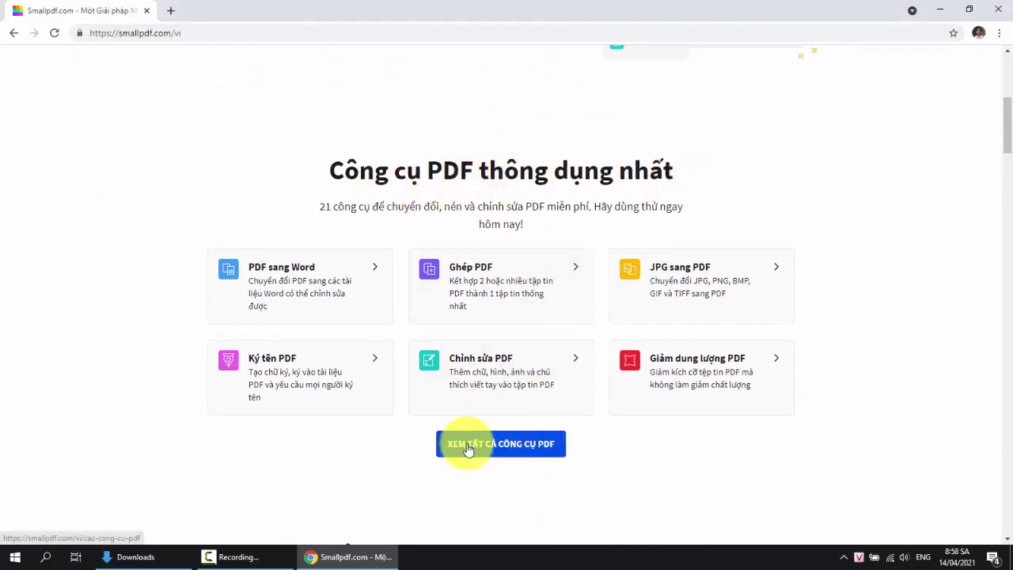
{"action": "left_click", "coordinate": [538, 448]}
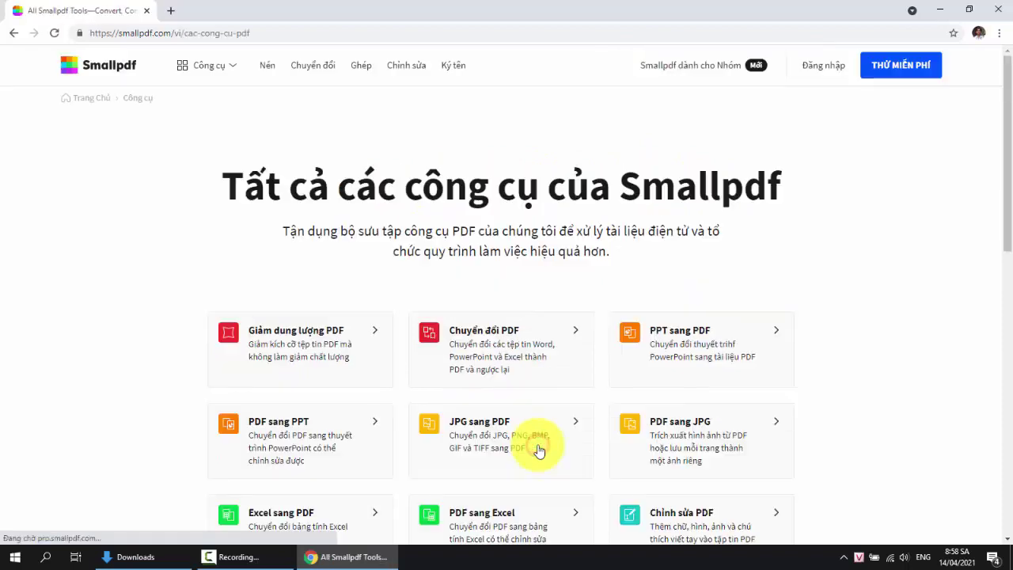
{"action": "scroll", "coordinate": [890, 270], "scroll_direction": "down", "scroll_amount": 3}
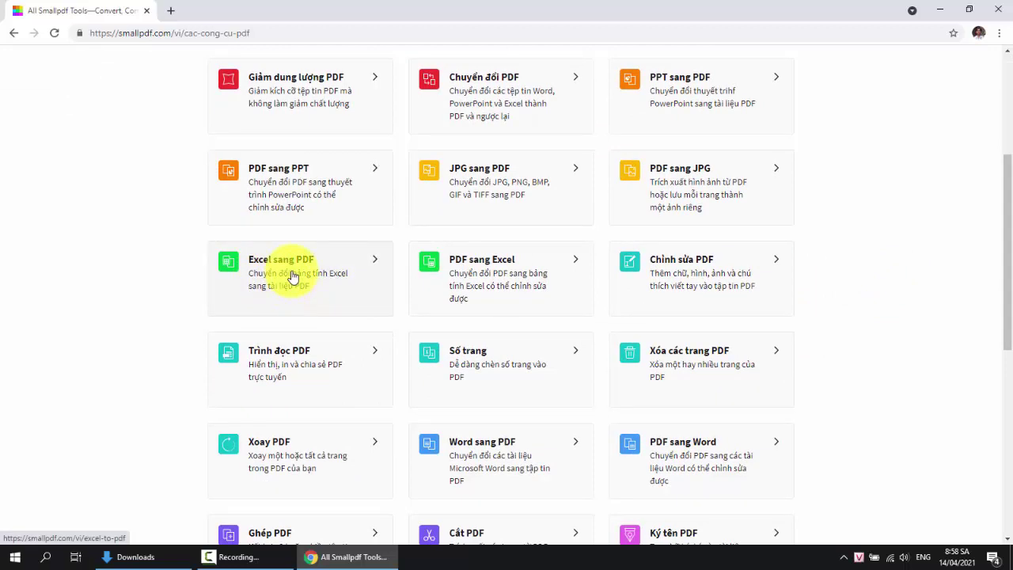
- Upload CHỦ ĐỀ GIA ĐÌNH from Downloads to Smallpdf's Excel sang PDF converter
{"action": "left_click", "coordinate": [292, 275]}
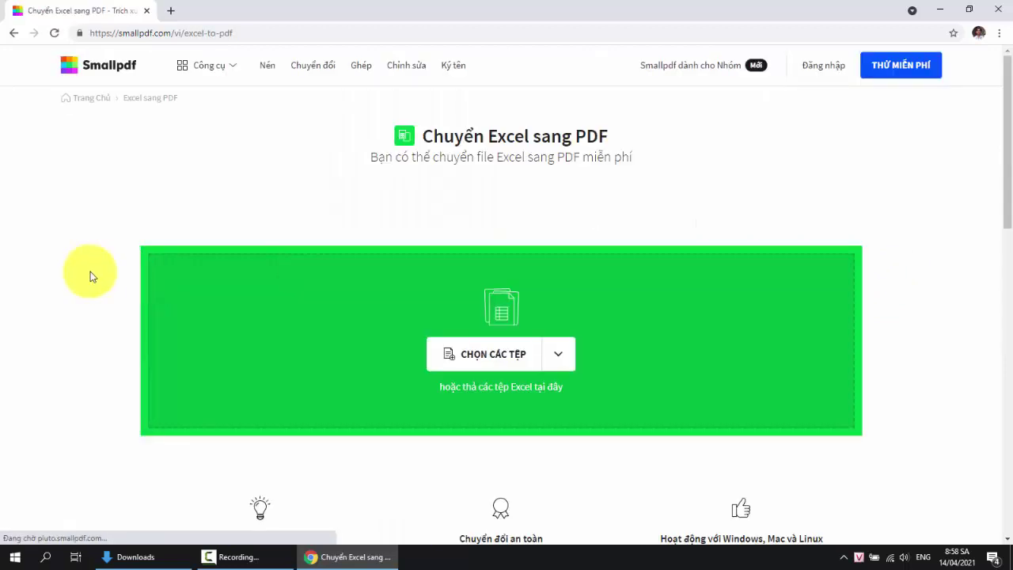
{"action": "left_click", "coordinate": [501, 357]}
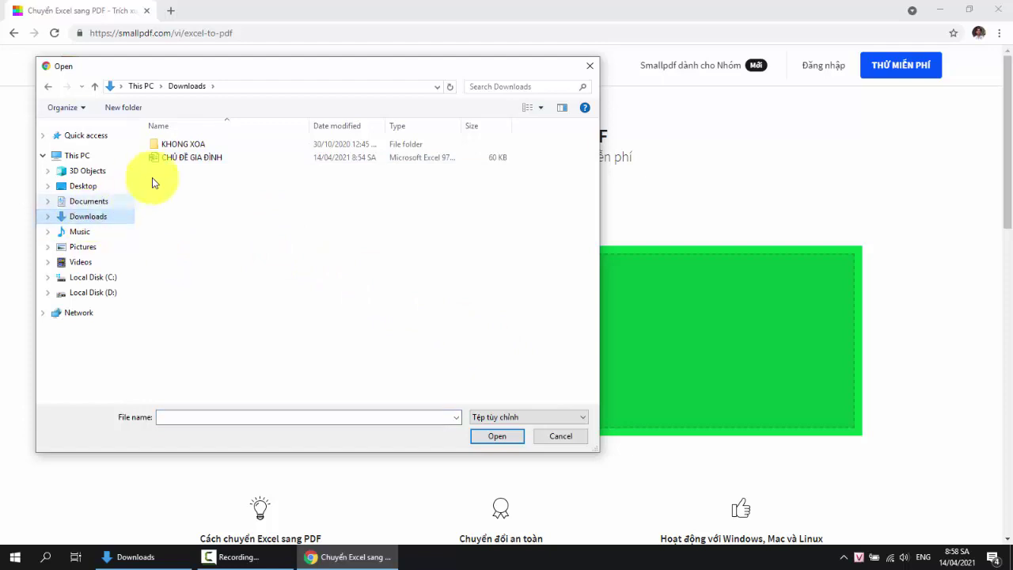
{"action": "left_click", "coordinate": [193, 159]}
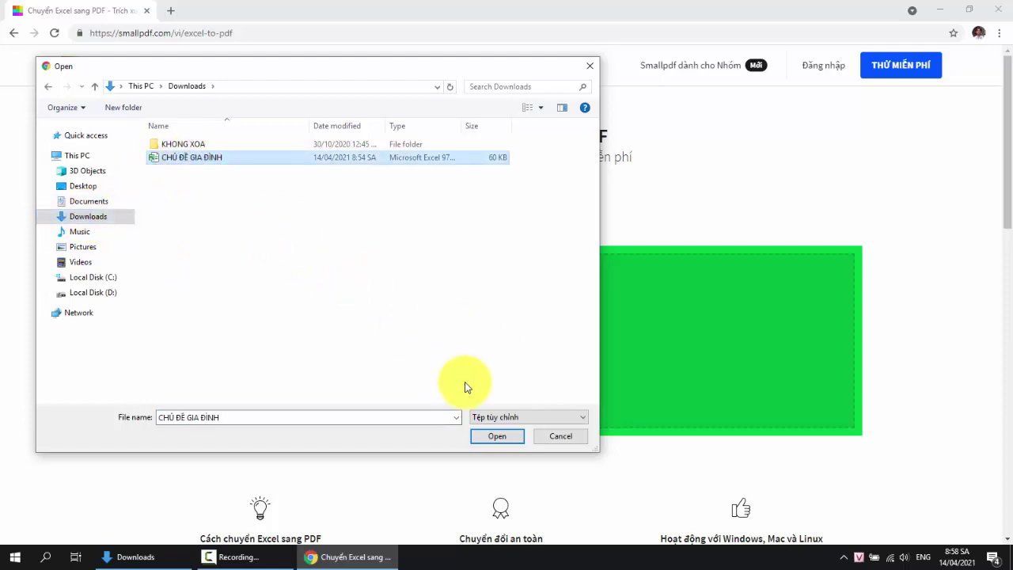
{"action": "left_click", "coordinate": [498, 436]}
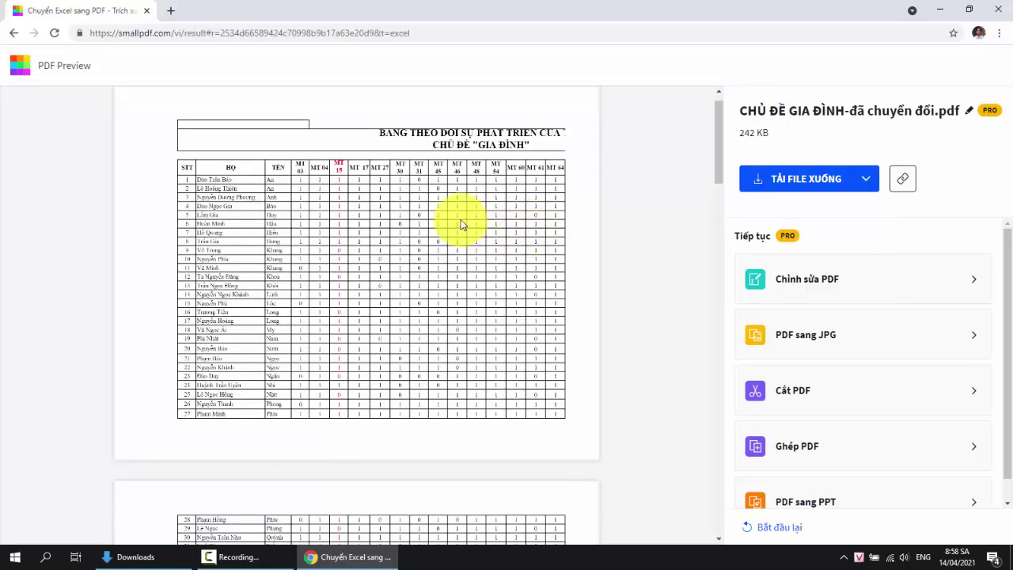
{"action": "scroll", "coordinate": [376, 210], "scroll_direction": "up", "scroll_amount": 1}
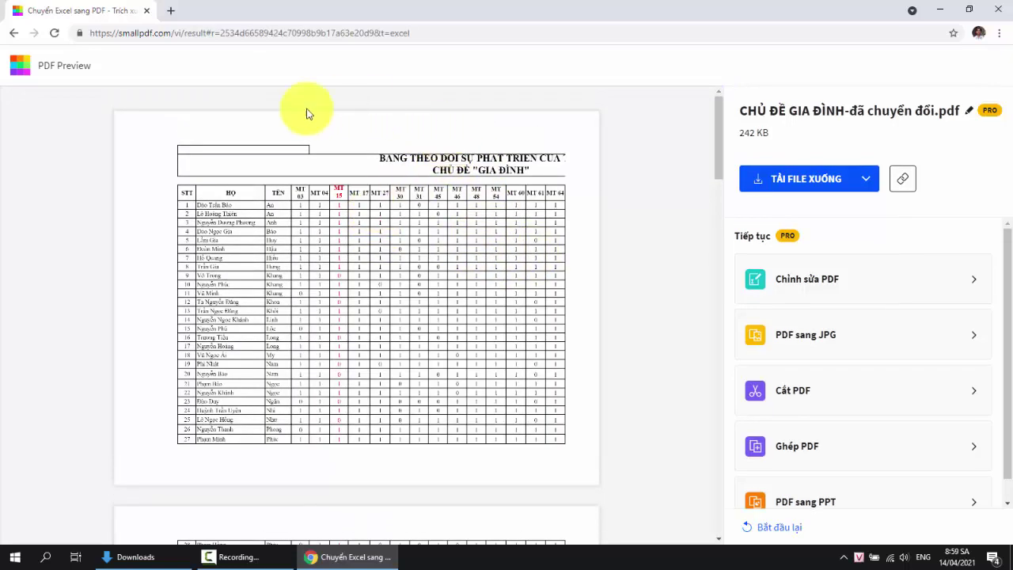
{"action": "mouse_move", "coordinate": [442, 228]}
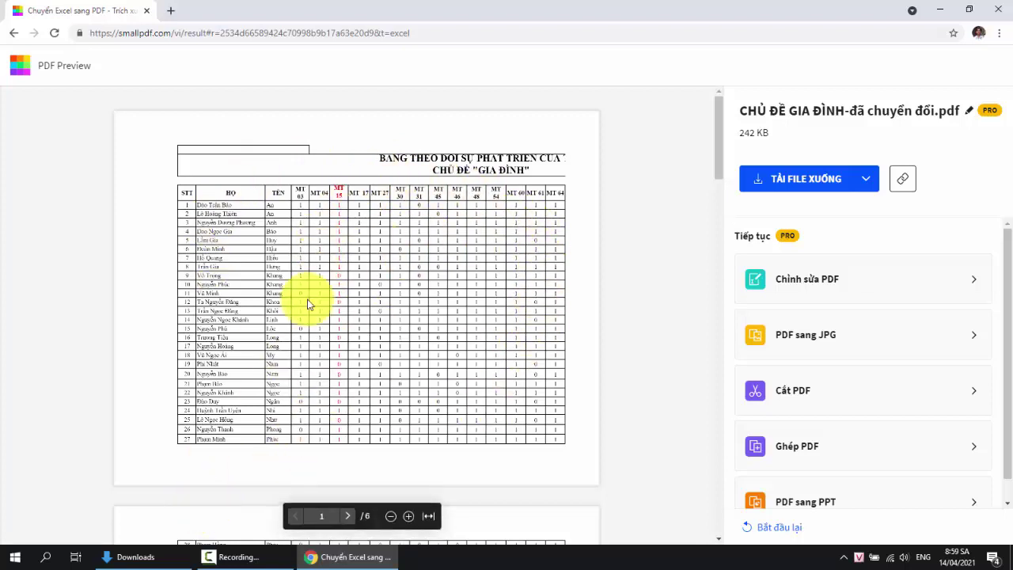
{"action": "scroll", "coordinate": [525, 166], "scroll_direction": "down", "scroll_amount": 4}
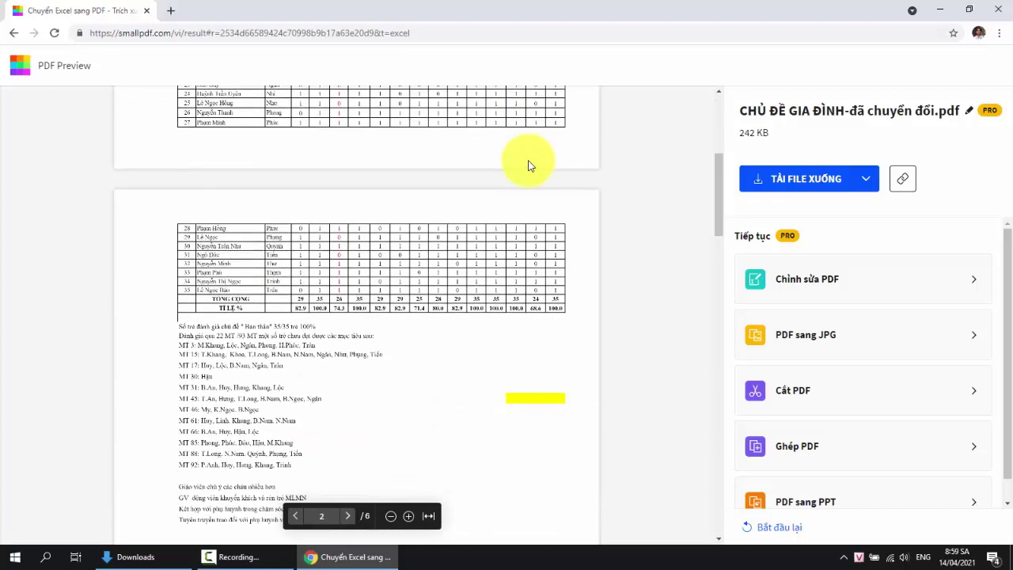
{"action": "scroll", "coordinate": [525, 170], "scroll_direction": "down", "scroll_amount": 2}
{"action": "scroll", "coordinate": [499, 190], "scroll_direction": "down", "scroll_amount": 3}
{"action": "scroll", "coordinate": [428, 253], "scroll_direction": "down", "scroll_amount": 1}
{"action": "scroll", "coordinate": [364, 277], "scroll_direction": "down", "scroll_amount": 4}
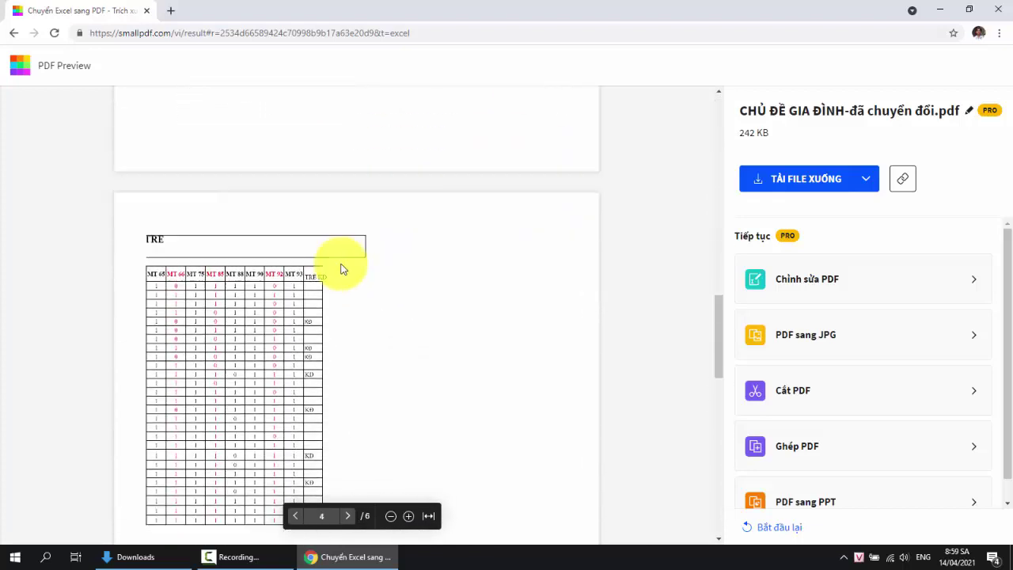
{"action": "scroll", "coordinate": [301, 246], "scroll_direction": "down", "scroll_amount": 1}
{"action": "scroll", "coordinate": [303, 283], "scroll_direction": "up", "scroll_amount": 3}
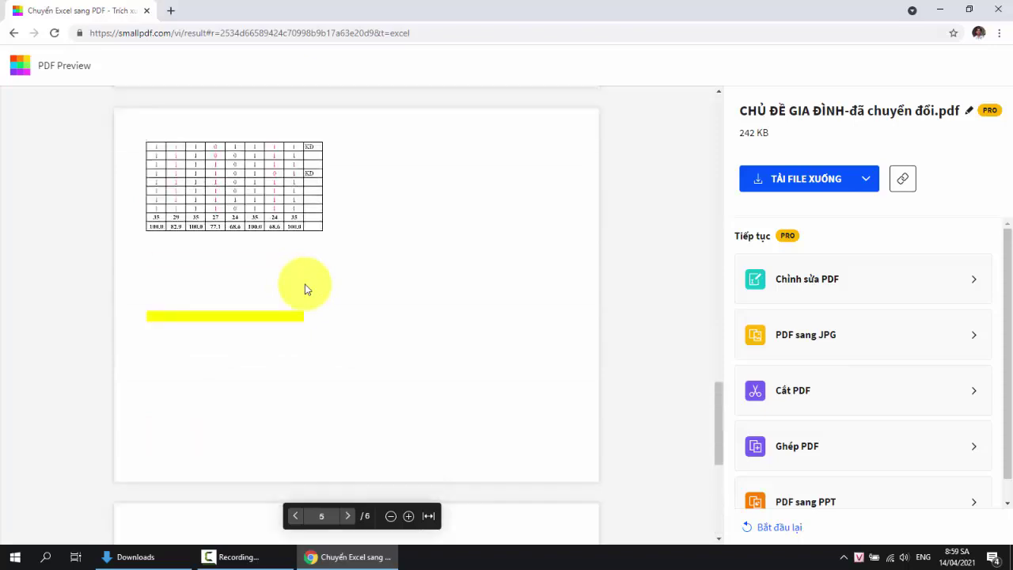
{"action": "scroll", "coordinate": [305, 286], "scroll_direction": "up", "scroll_amount": 2}
{"action": "scroll", "coordinate": [305, 287], "scroll_direction": "up", "scroll_amount": 2}
{"action": "scroll", "coordinate": [312, 308], "scroll_direction": "up", "scroll_amount": 3}
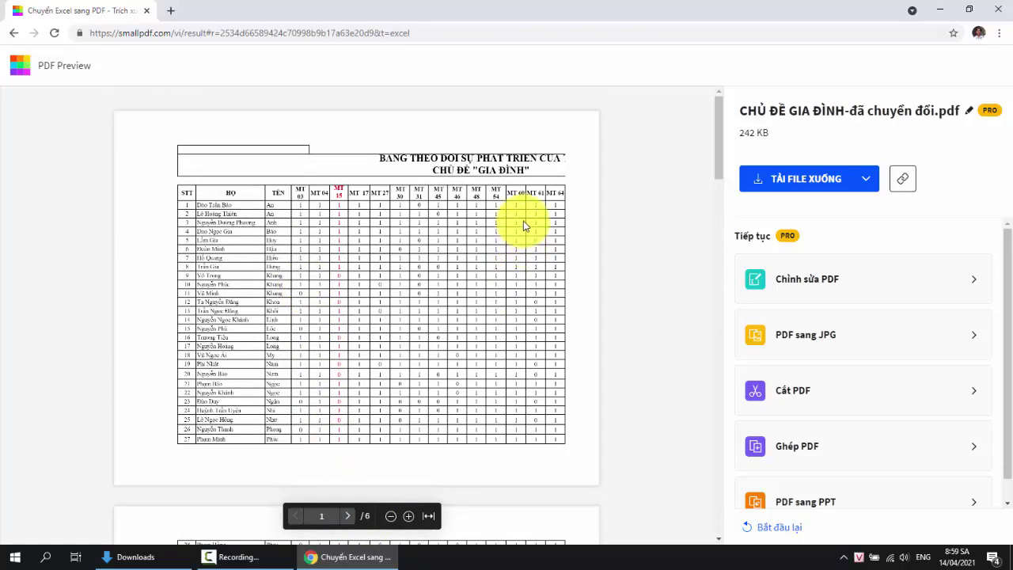
{"action": "scroll", "coordinate": [525, 226], "scroll_direction": "down", "scroll_amount": 4}
{"action": "scroll", "coordinate": [507, 199], "scroll_direction": "down", "scroll_amount": 4}
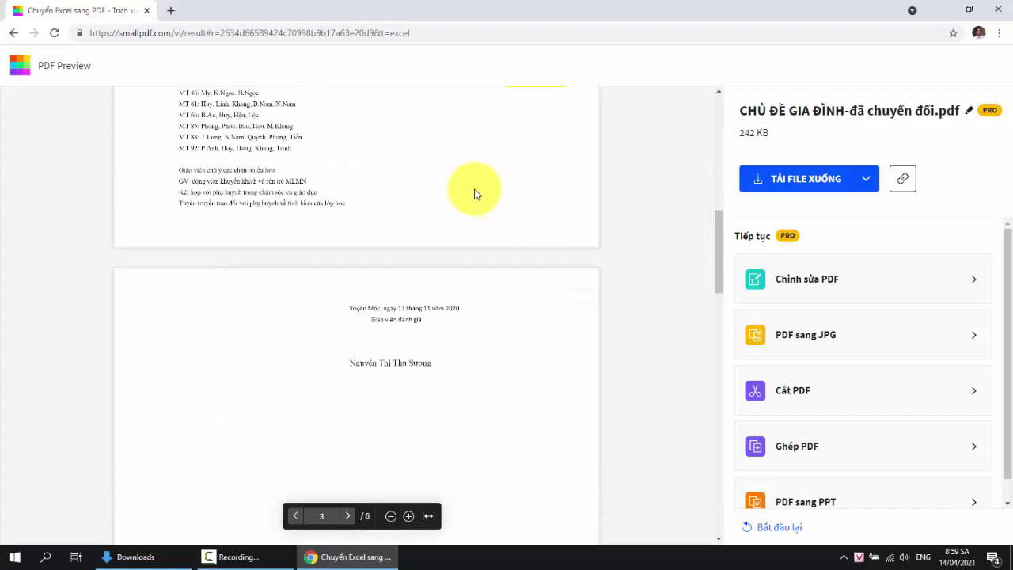
{"action": "scroll", "coordinate": [475, 192], "scroll_direction": "up", "scroll_amount": 3}
{"action": "scroll", "coordinate": [455, 201], "scroll_direction": "down", "scroll_amount": 5}
{"action": "scroll", "coordinate": [327, 253], "scroll_direction": "down", "scroll_amount": 3}
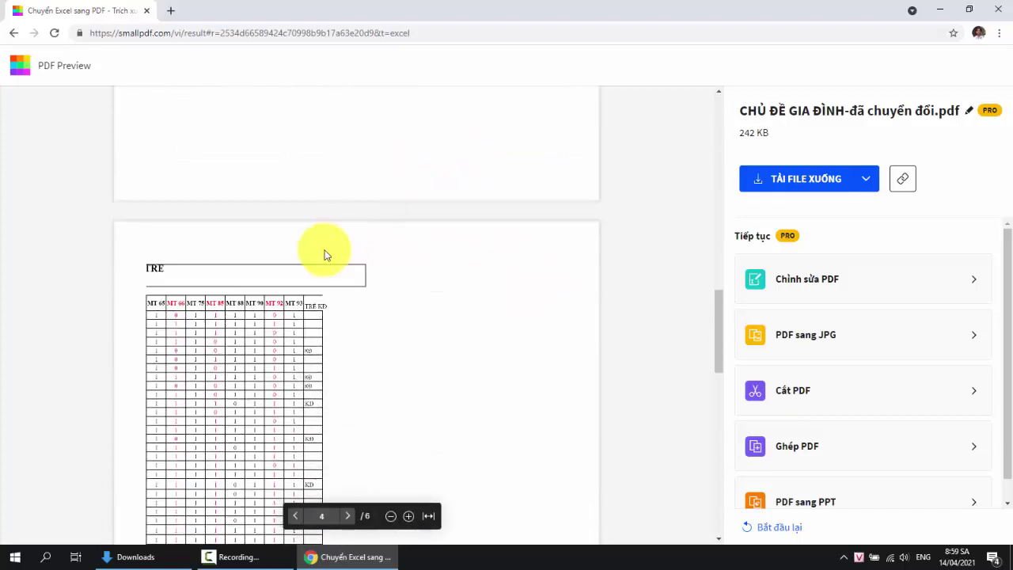
{"action": "scroll", "coordinate": [222, 300], "scroll_direction": "down", "scroll_amount": 1}
{"action": "scroll", "coordinate": [270, 248], "scroll_direction": "down", "scroll_amount": 6}
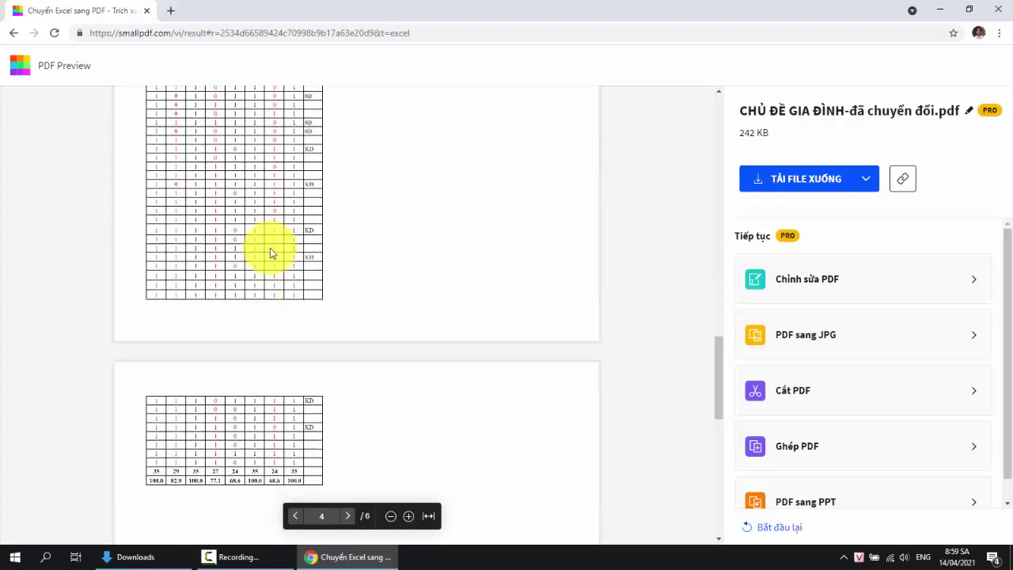
{"action": "scroll", "coordinate": [270, 250], "scroll_direction": "down", "scroll_amount": 4}
{"action": "scroll", "coordinate": [269, 299], "scroll_direction": "down", "scroll_amount": 4}
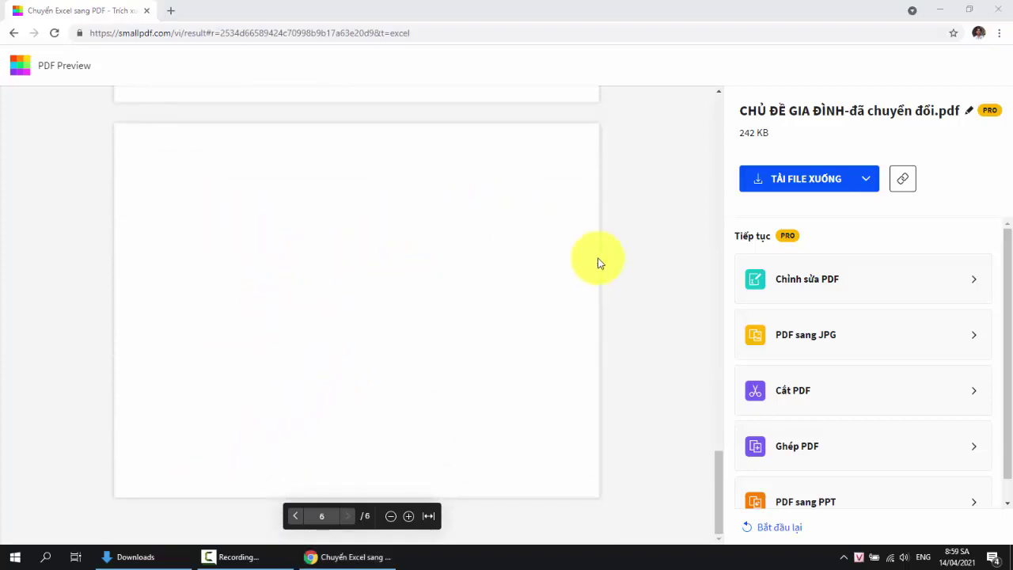
{"action": "left_click", "coordinate": [135, 556]}
- Reopen CHỦ ĐỀ GIA ĐÌNH in Excel, scroll the 'mam non' sheet, and compare it with the Chrome PDF preview
{"action": "right_click", "coordinate": [365, 143]}
{"action": "left_click", "coordinate": [394, 151]}
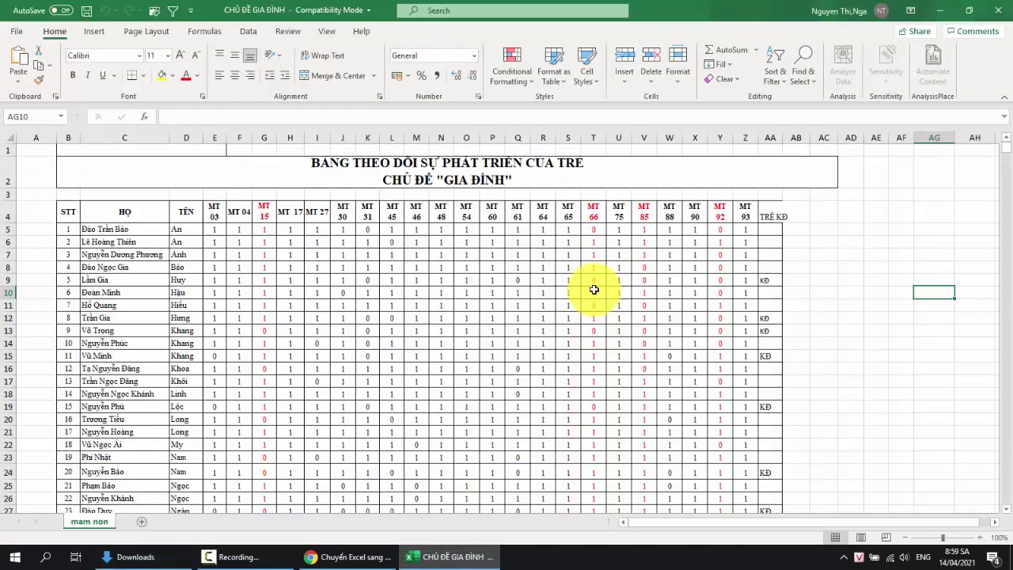
{"action": "scroll", "coordinate": [594, 290], "scroll_direction": "down", "scroll_amount": 10}
{"action": "scroll", "coordinate": [411, 341], "scroll_direction": "down", "scroll_amount": 3}
{"action": "scroll", "coordinate": [432, 335], "scroll_direction": "up", "scroll_amount": 3}
{"action": "scroll", "coordinate": [626, 208], "scroll_direction": "up", "scroll_amount": 8}
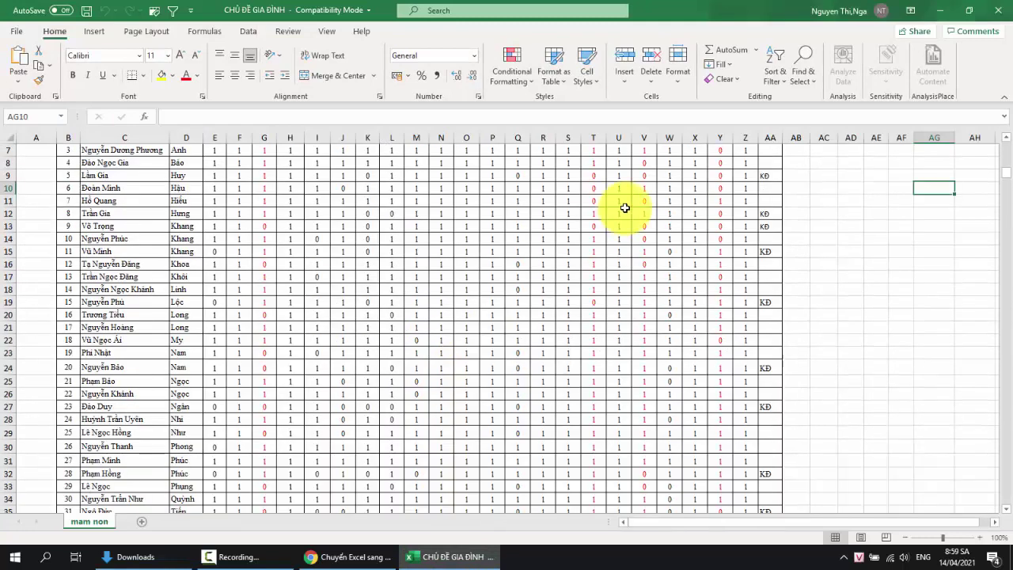
{"action": "scroll", "coordinate": [626, 206], "scroll_direction": "up", "scroll_amount": 3}
{"action": "left_click", "coordinate": [346, 557]}
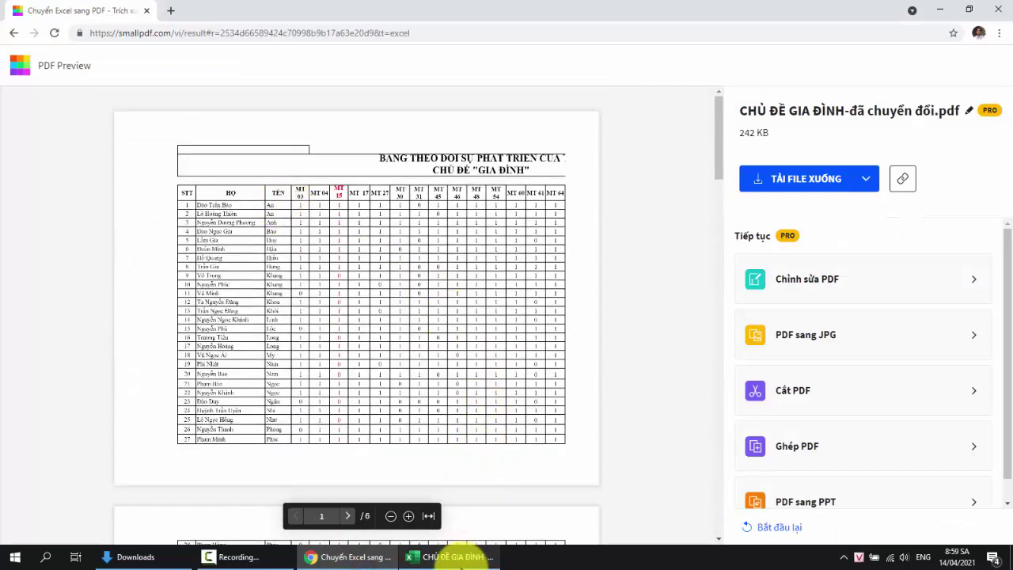
{"action": "left_click", "coordinate": [451, 556]}
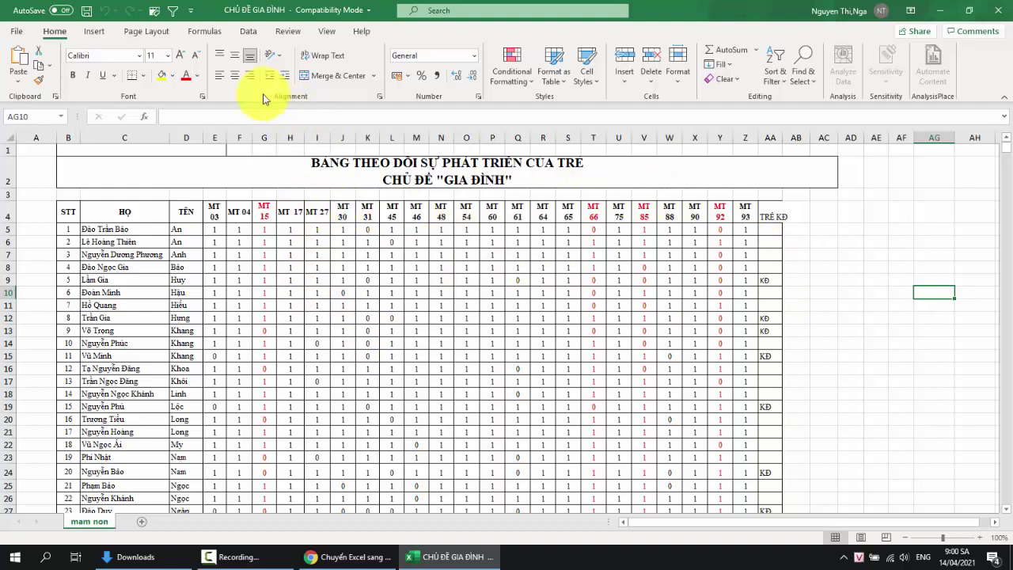
- Set the paper size to A4, then check the page breaks and return to Normal view
{"action": "left_click", "coordinate": [146, 32]}
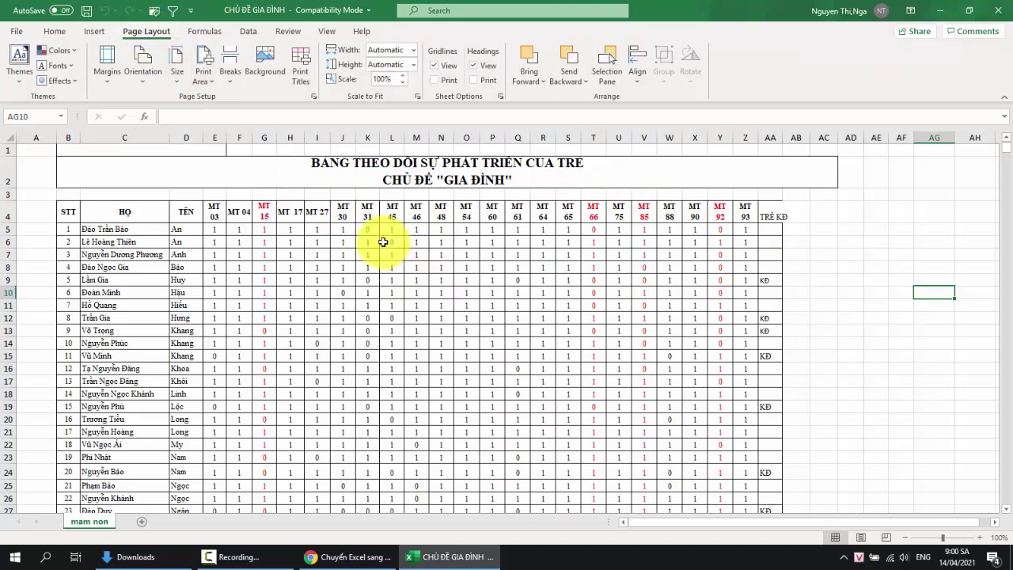
{"action": "left_click", "coordinate": [176, 77]}
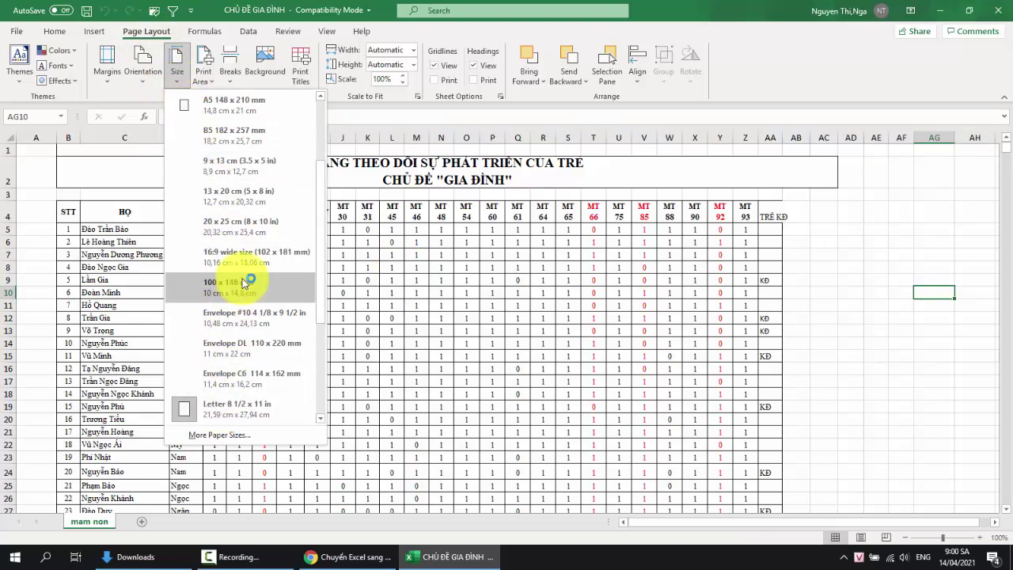
{"action": "scroll", "coordinate": [229, 364], "scroll_direction": "up", "scroll_amount": 3}
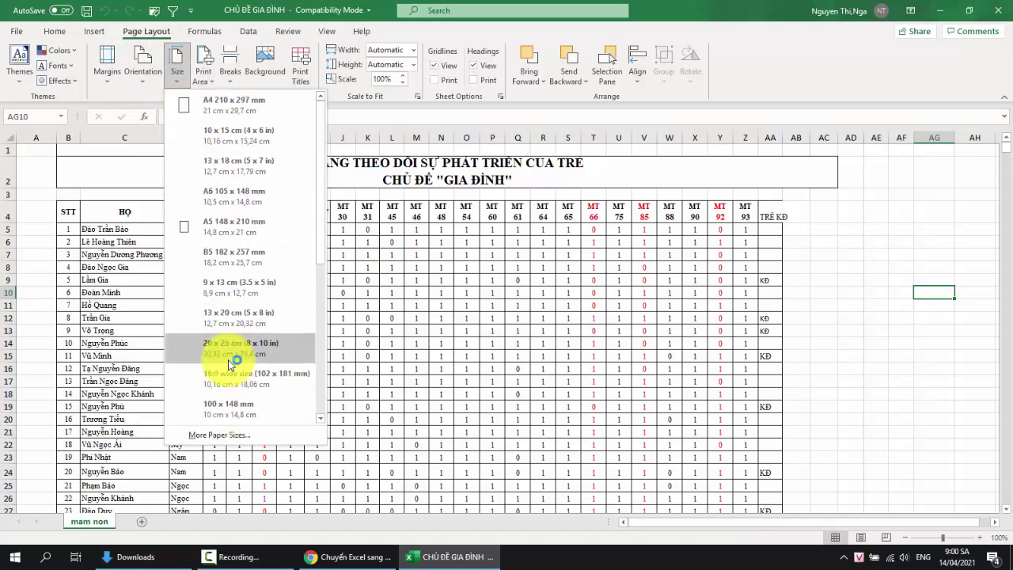
{"action": "left_click", "coordinate": [234, 103]}
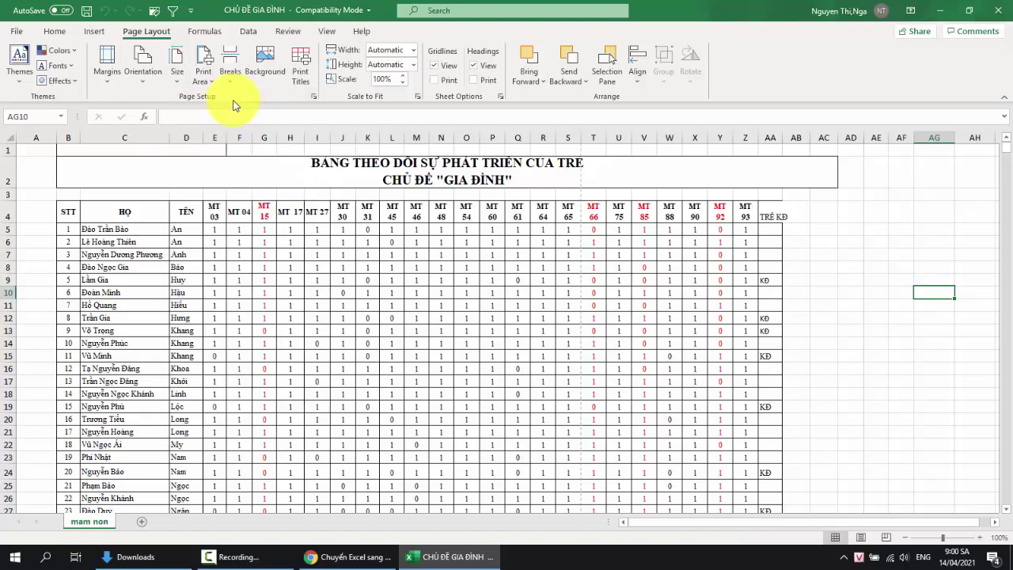
{"action": "scroll", "coordinate": [820, 293], "scroll_direction": "down", "scroll_amount": 2}
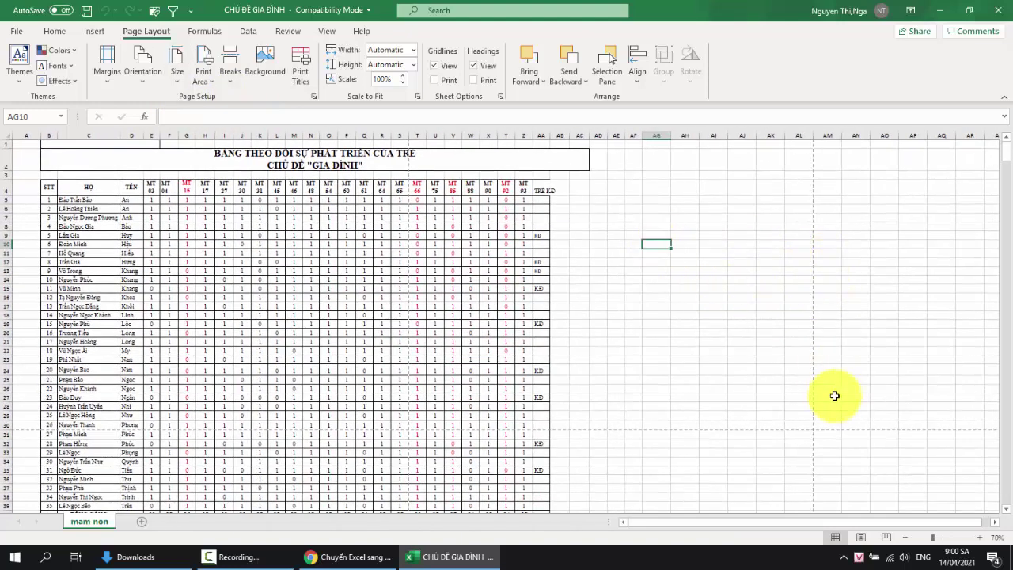
{"action": "left_click", "coordinate": [885, 538]}
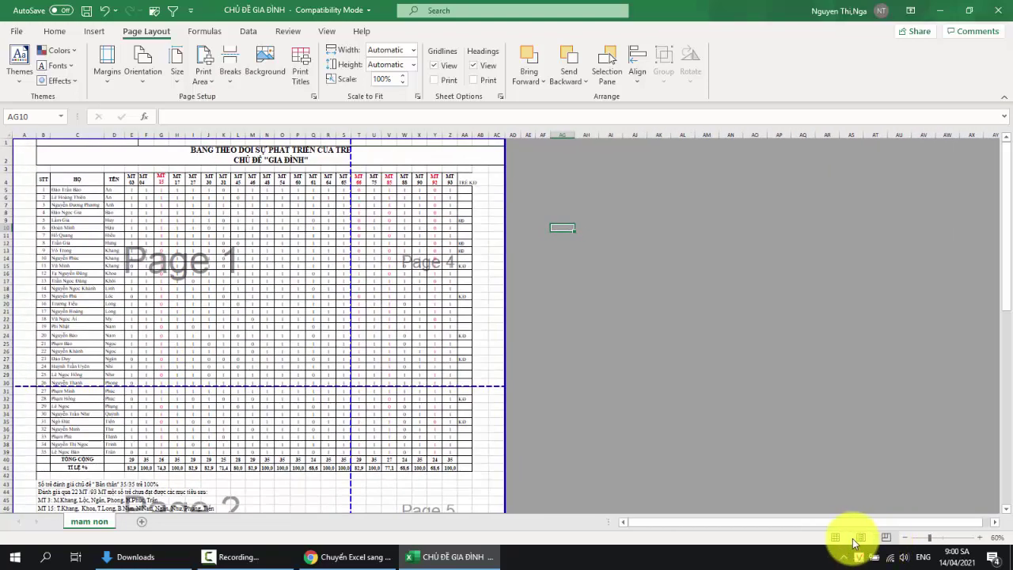
{"action": "left_click", "coordinate": [837, 538]}
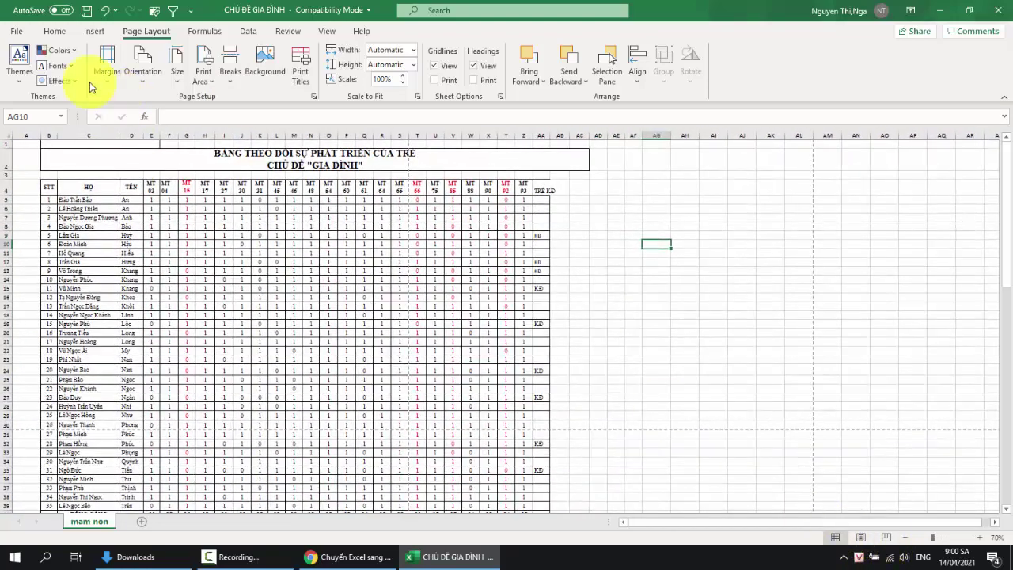
{"action": "left_click", "coordinate": [17, 34]}
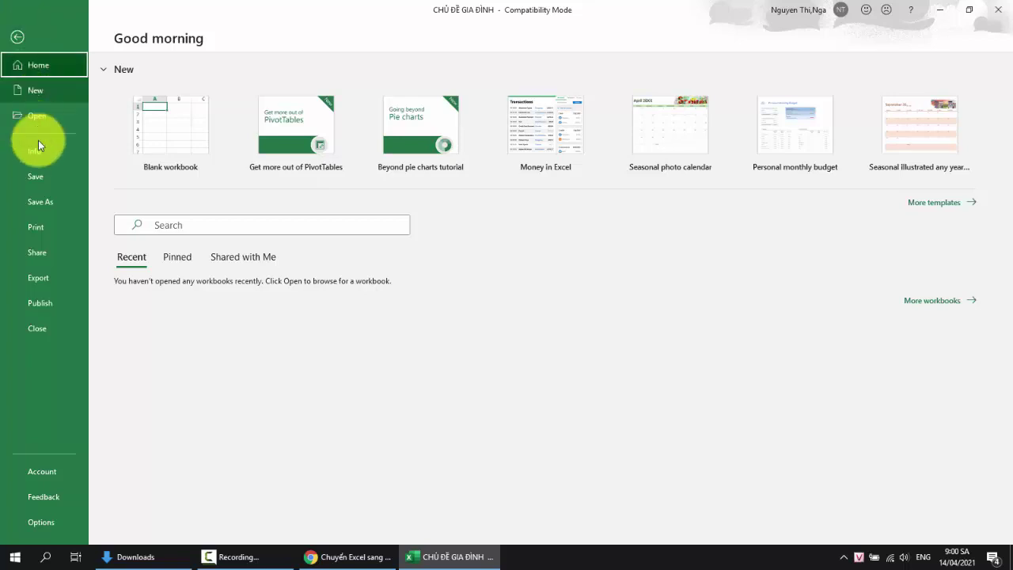
{"action": "left_click", "coordinate": [35, 227]}
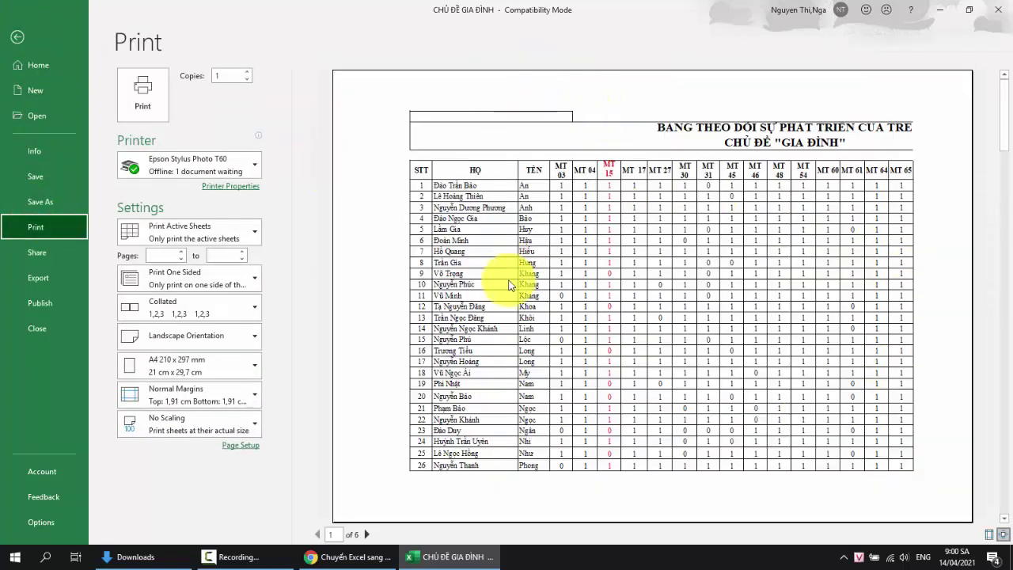
{"action": "left_click", "coordinate": [367, 535]}
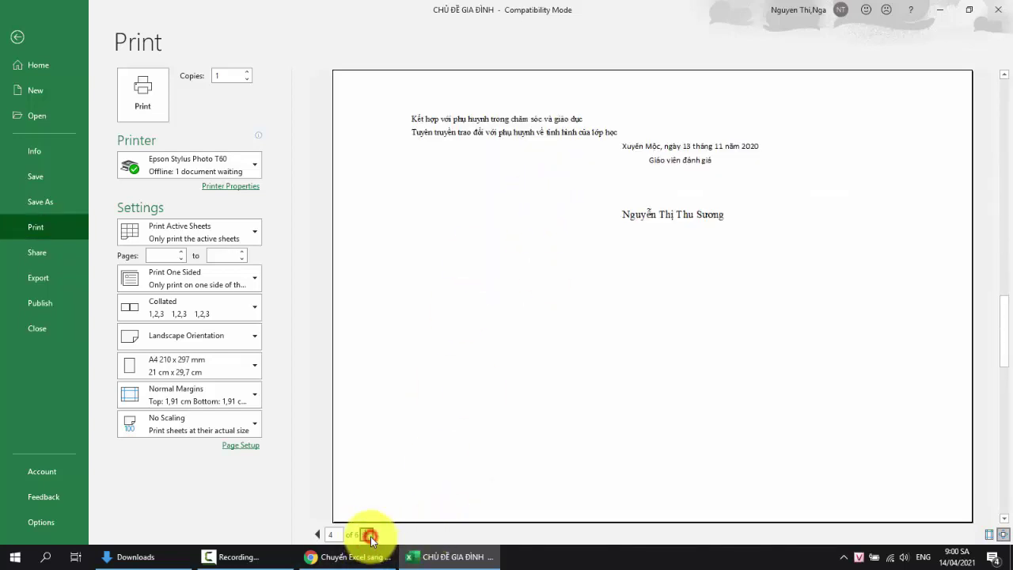
{"action": "left_click", "coordinate": [369, 537]}
{"action": "scroll", "coordinate": [395, 407], "scroll_direction": "down", "scroll_amount": 1}
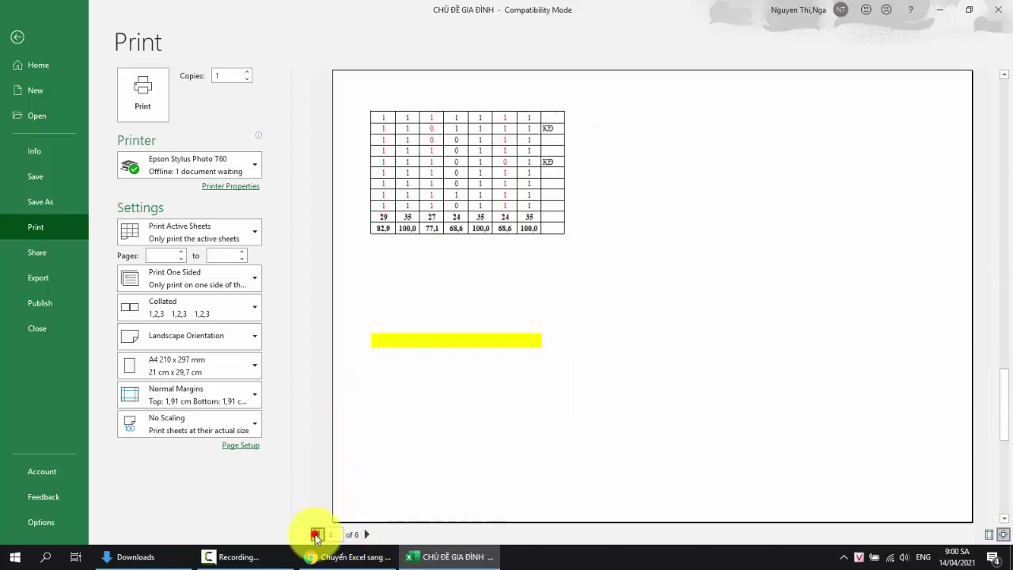
{"action": "left_click", "coordinate": [316, 535]}
{"action": "left_click", "coordinate": [316, 535]}
{"action": "left_click", "coordinate": [315, 535]}
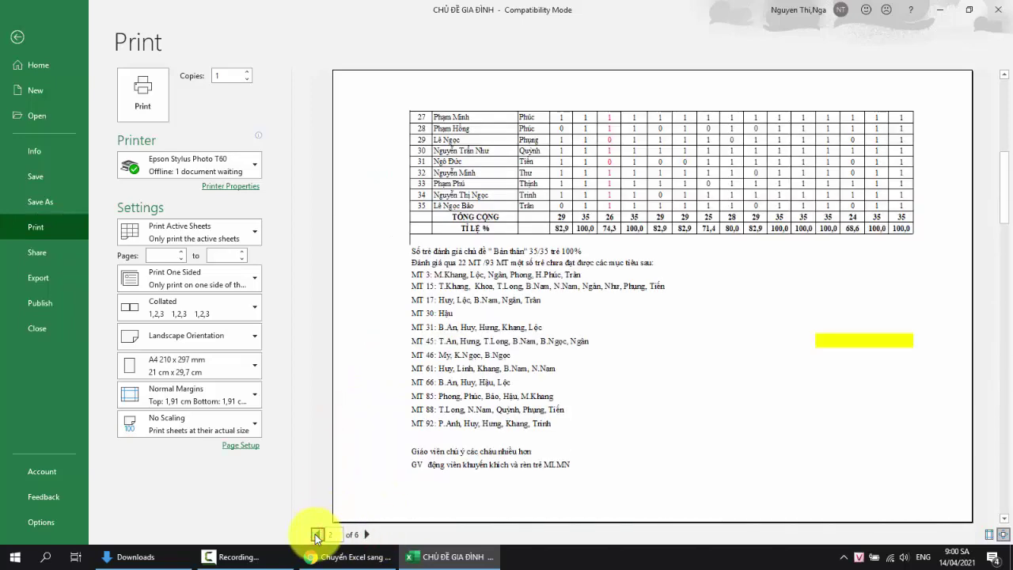
{"action": "left_click", "coordinate": [315, 535]}
{"action": "left_click", "coordinate": [17, 36]}
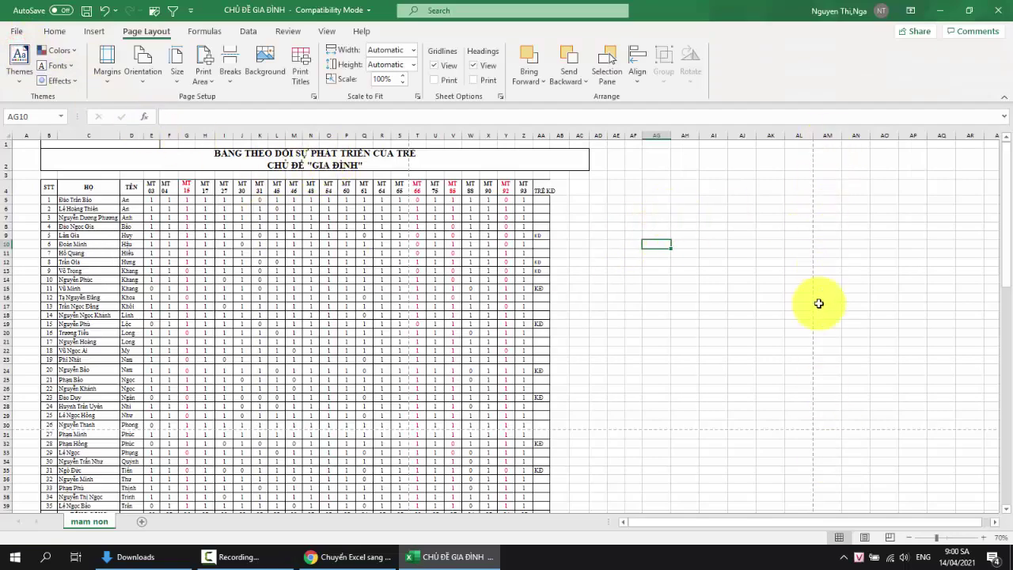
- Switch the 'mam non' sheet's page orientation to Landscape
{"action": "scroll", "coordinate": [408, 218], "scroll_direction": "up", "scroll_amount": 3, "text": "ctrl"}
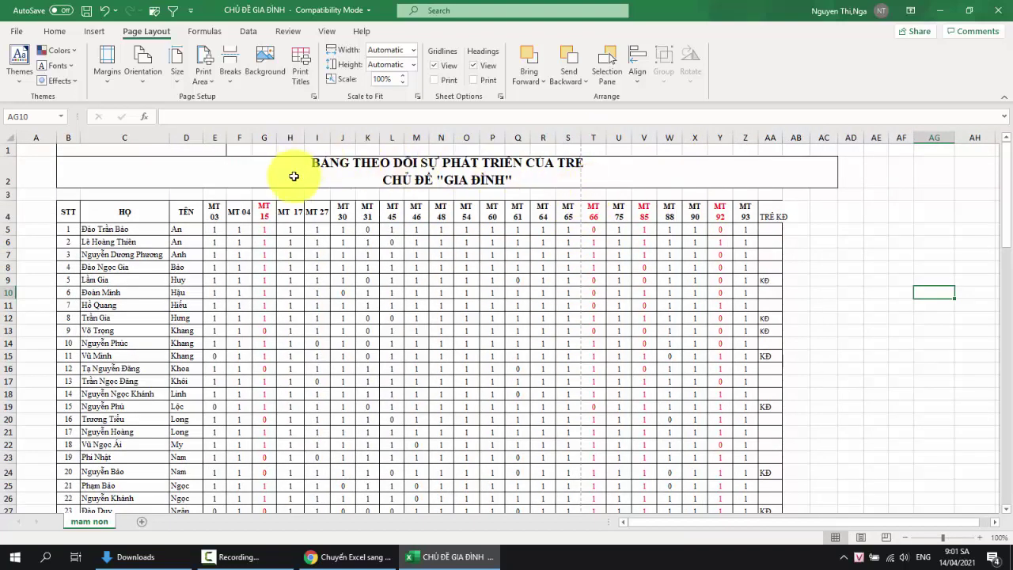
{"action": "left_click", "coordinate": [143, 71]}
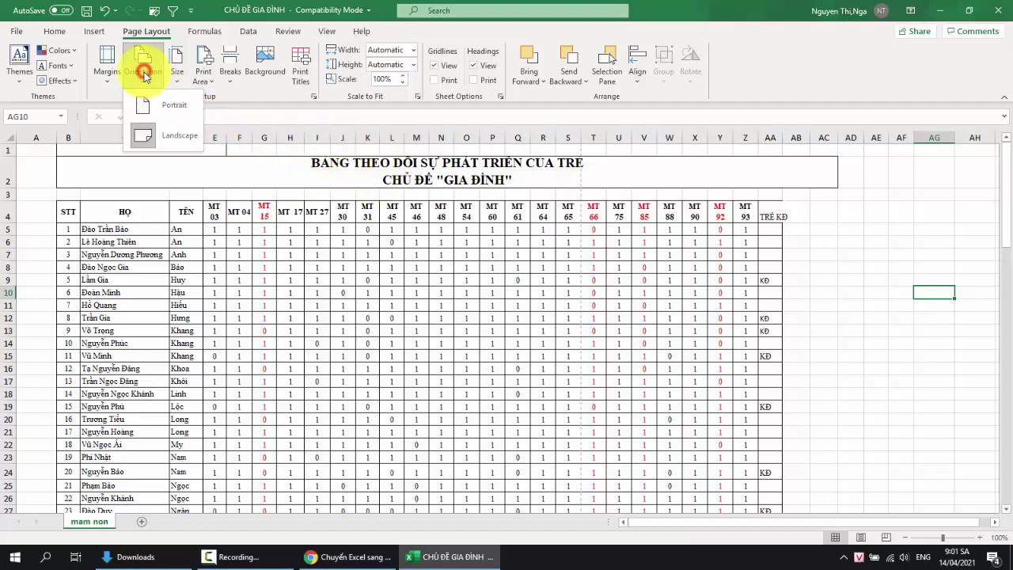
{"action": "left_click", "coordinate": [169, 135]}
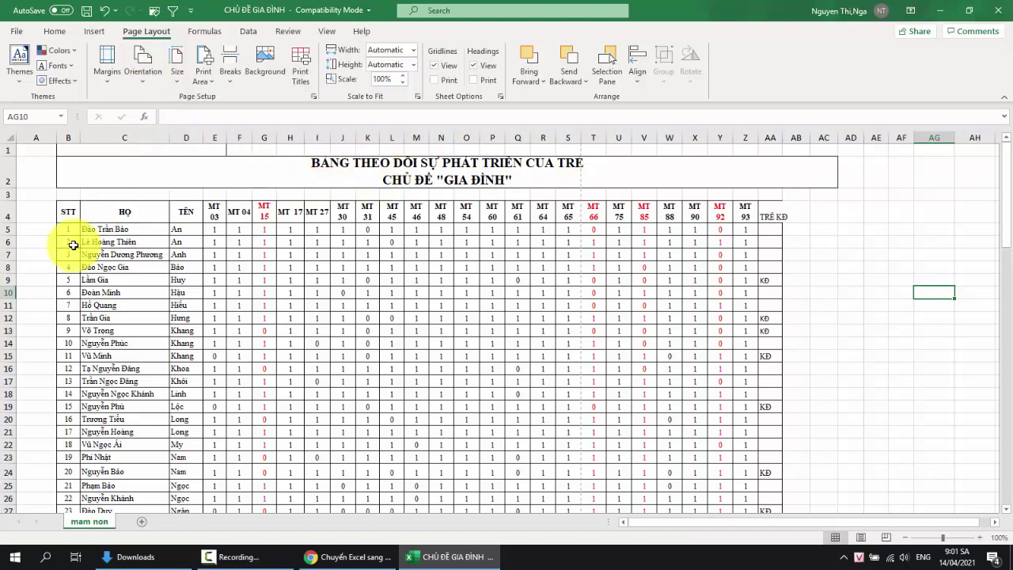
{"action": "scroll", "coordinate": [63, 257], "scroll_direction": "down", "scroll_amount": 8}
{"action": "scroll", "coordinate": [63, 258], "scroll_direction": "down", "scroll_amount": 6}
{"action": "scroll", "coordinate": [63, 257], "scroll_direction": "up", "scroll_amount": 14}
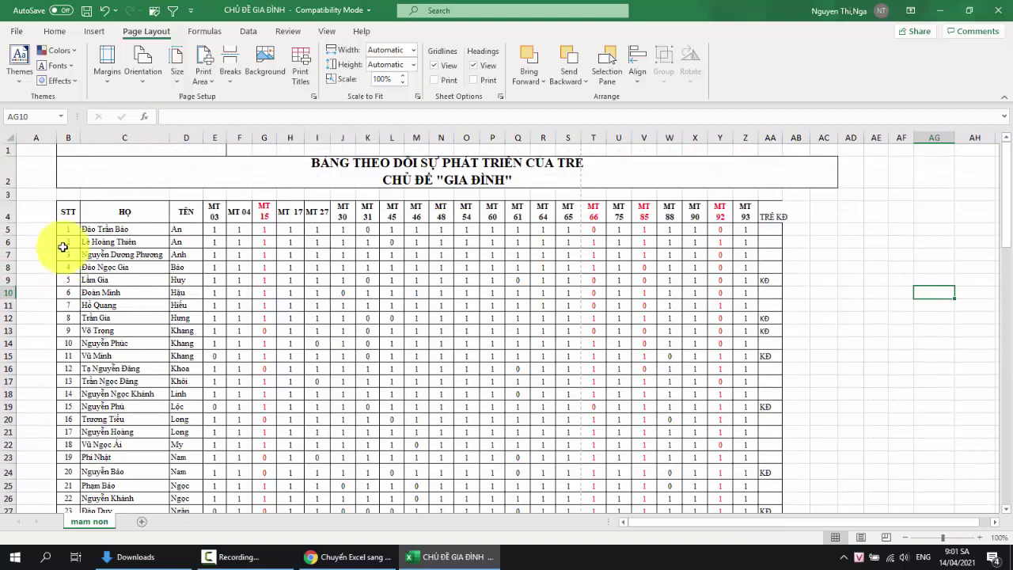
- Delete the empty column A so the tracking table starts in column A
{"action": "left_click", "coordinate": [34, 140]}
{"action": "right_click", "coordinate": [35, 141]}
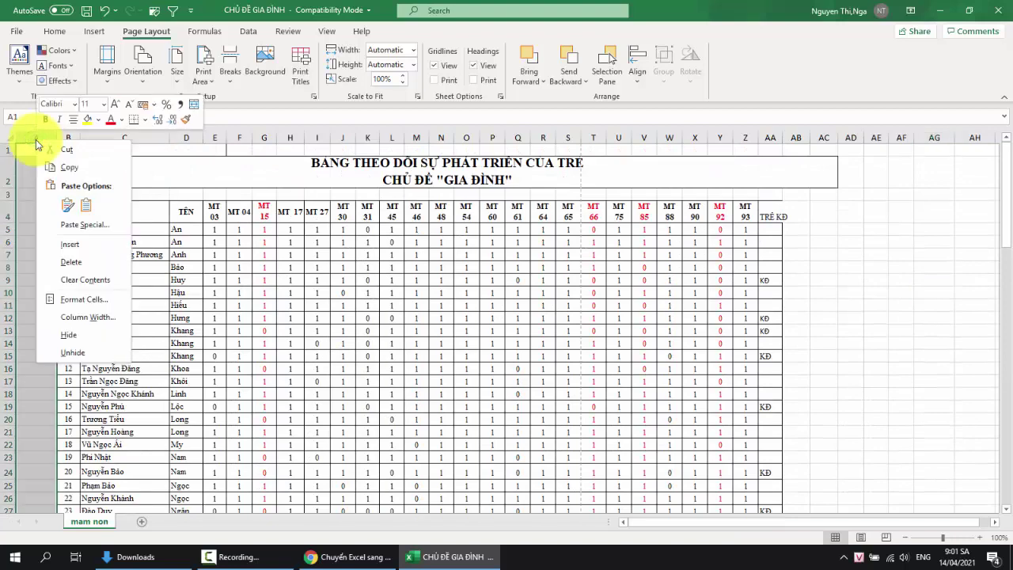
{"action": "left_click", "coordinate": [72, 262]}
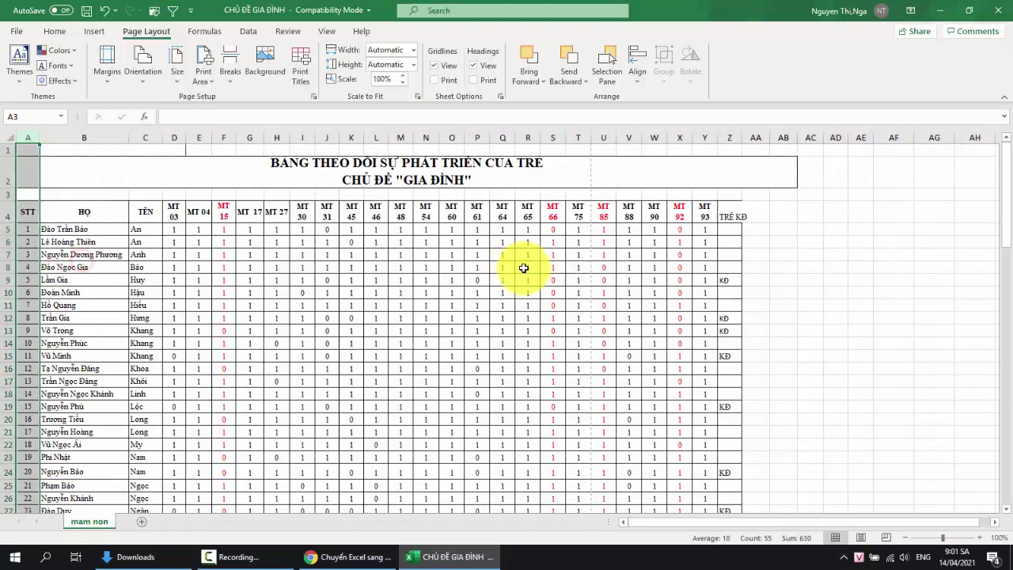
{"action": "left_click", "coordinate": [524, 268]}
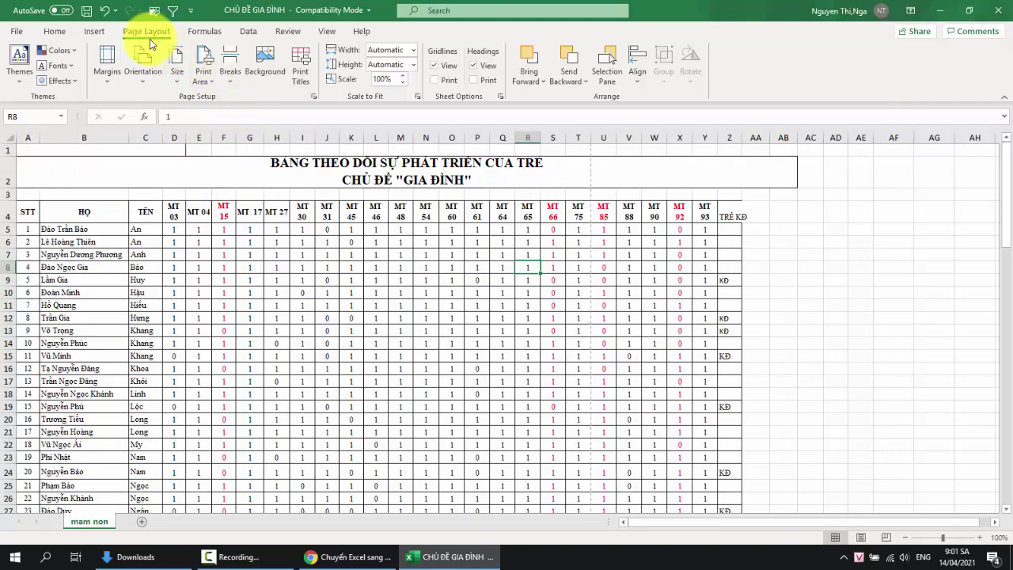
- In Page Setup, set top, bottom, left and right margins to 10 and header/footer to 0
{"action": "left_click", "coordinate": [314, 97]}
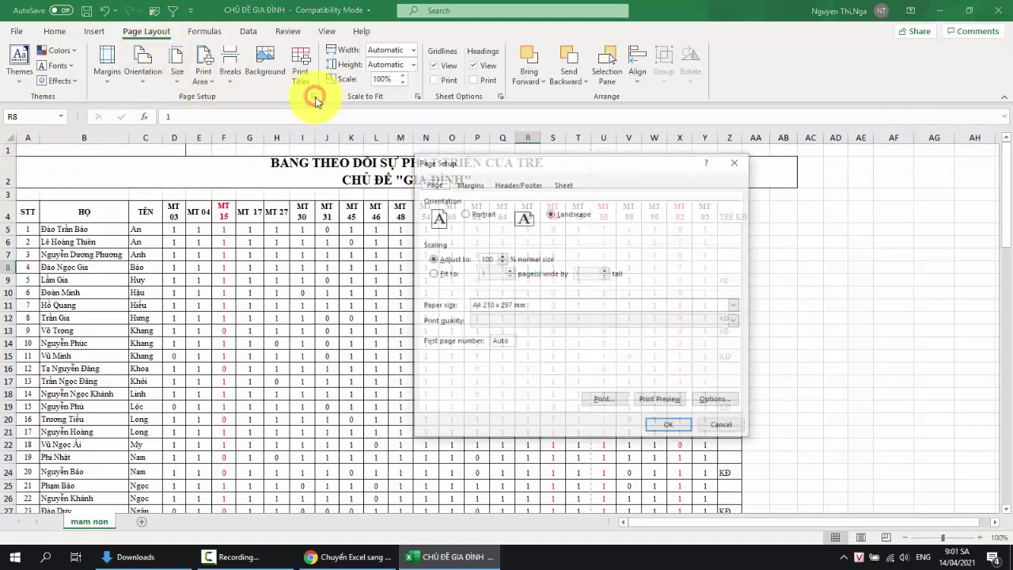
{"action": "left_click", "coordinate": [470, 185]}
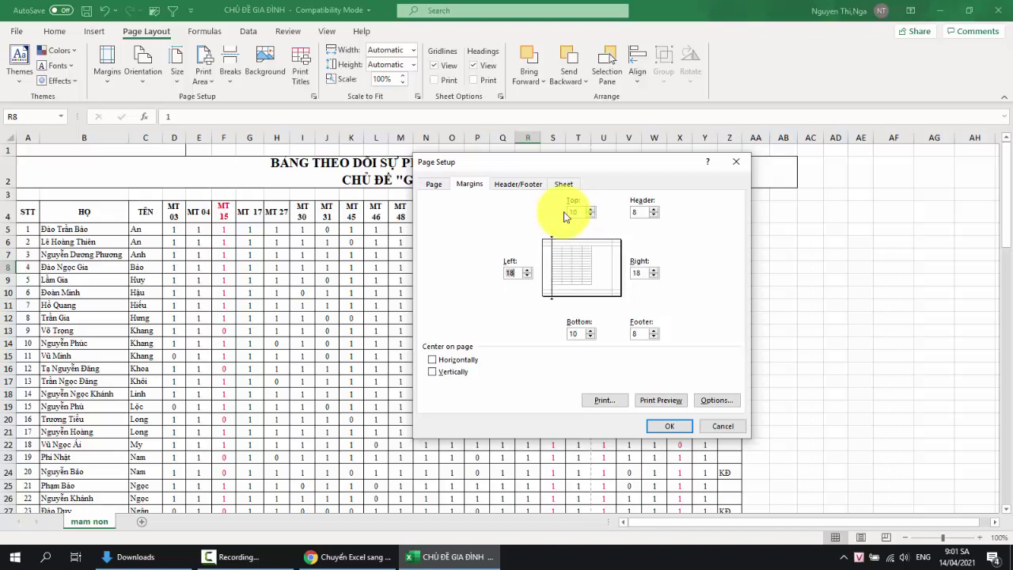
{"action": "key", "text": "Tab"}
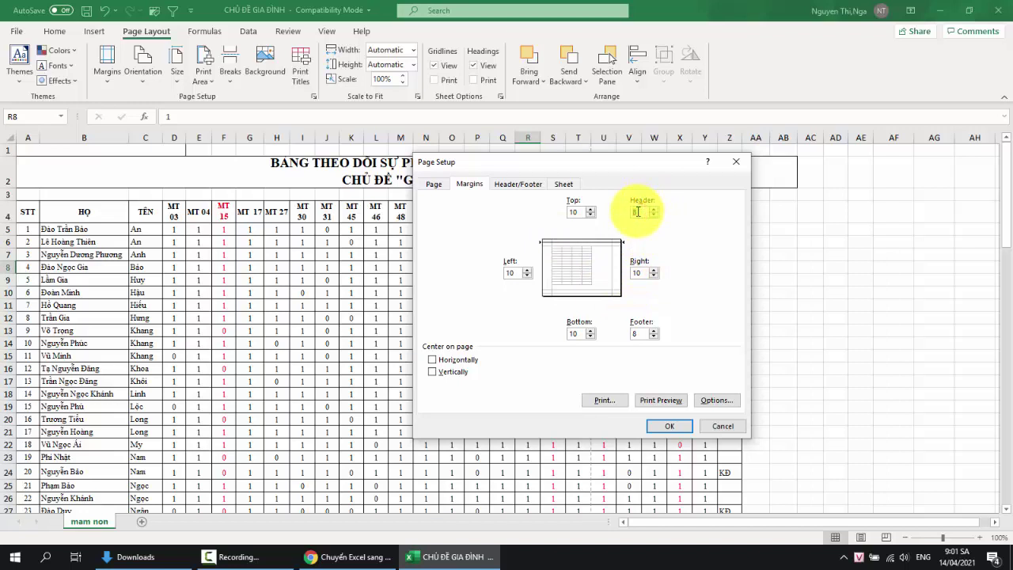
{"action": "left_click", "coordinate": [668, 426]}
{"action": "left_click", "coordinate": [780, 340]}
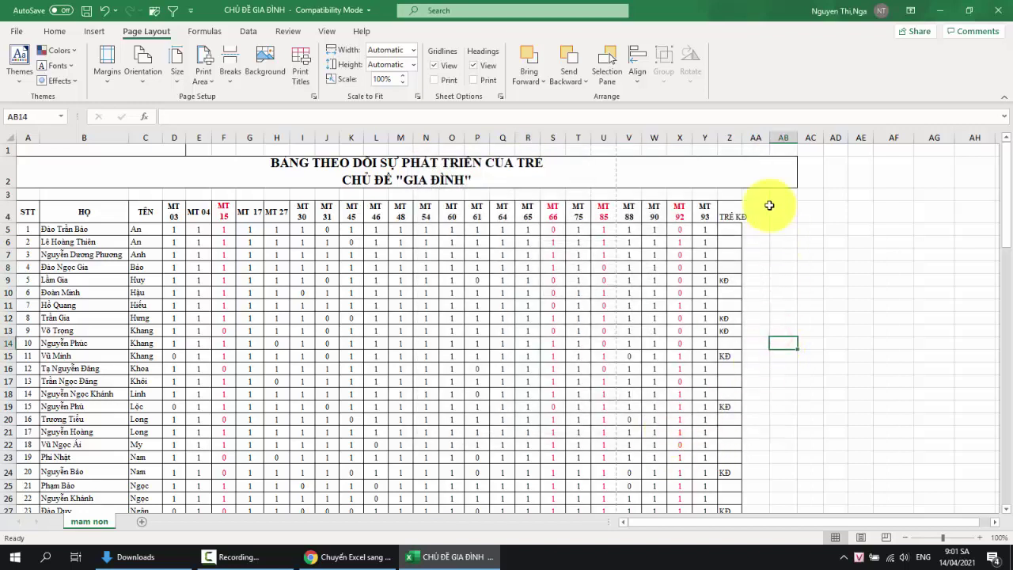
- Delete the empty columns AA and AB beside the table
{"action": "left_click_drag", "start_coordinate": [754, 136], "coordinate": [780, 137]}
{"action": "right_click", "coordinate": [780, 137]}
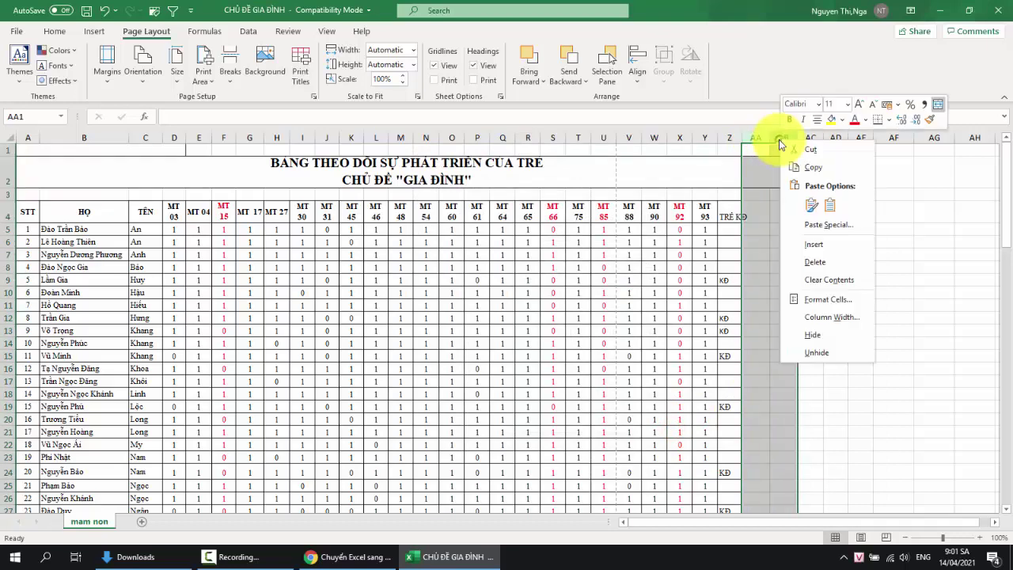
{"action": "left_click", "coordinate": [831, 264]}
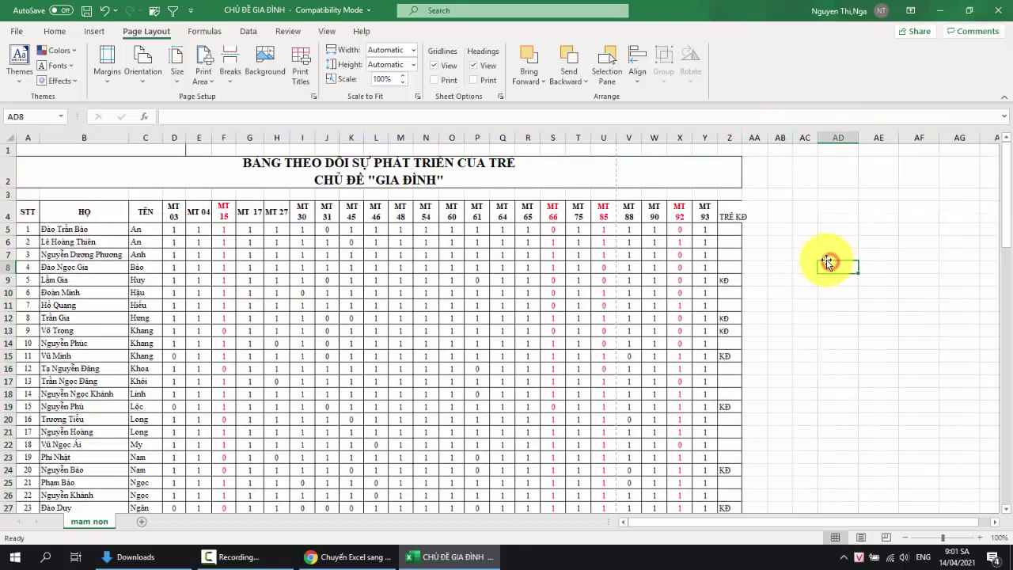
- Apply Wrap Text to the TRẺ KĐ heading in Z4 so it fits on two lines
{"action": "left_click", "coordinate": [729, 213]}
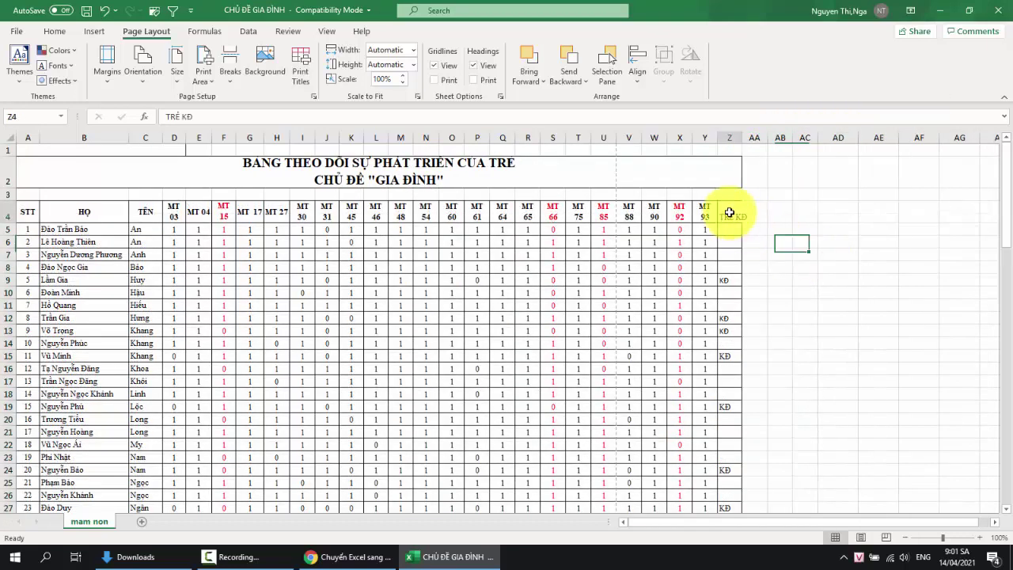
{"action": "left_click", "coordinate": [54, 31]}
{"action": "left_click", "coordinate": [325, 57]}
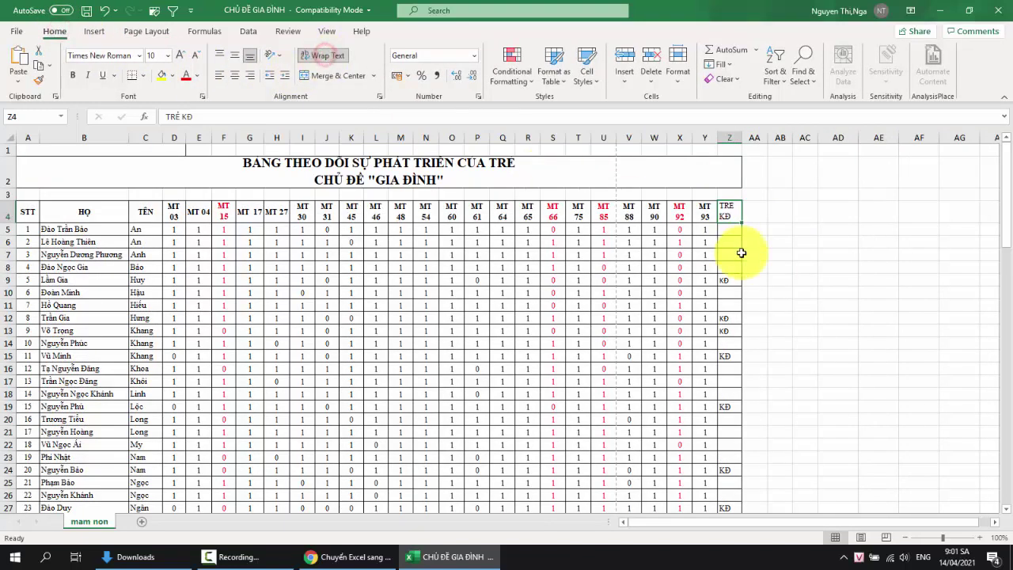
{"action": "left_click", "coordinate": [807, 280]}
{"action": "scroll", "coordinate": [808, 279], "scroll_direction": "down", "scroll_amount": 7}
{"action": "scroll", "coordinate": [807, 279], "scroll_direction": "down", "scroll_amount": 1}
{"action": "scroll", "coordinate": [807, 280], "scroll_direction": "down", "scroll_amount": 6}
{"action": "scroll", "coordinate": [527, 262], "scroll_direction": "down", "scroll_amount": 3}
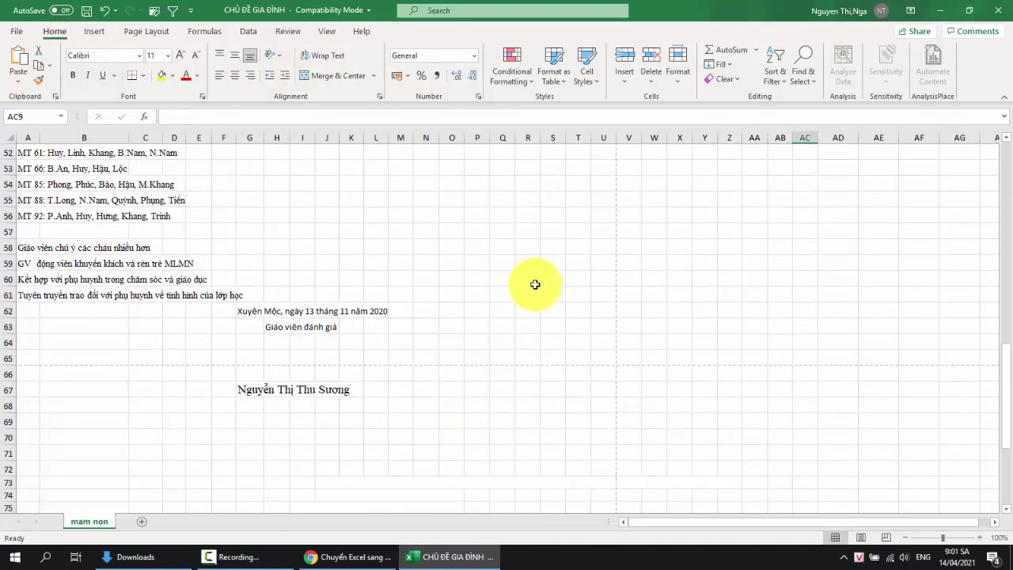
{"action": "scroll", "coordinate": [534, 283], "scroll_direction": "up", "scroll_amount": 6}
{"action": "scroll", "coordinate": [611, 230], "scroll_direction": "up", "scroll_amount": 6}
{"action": "scroll", "coordinate": [668, 207], "scroll_direction": "up", "scroll_amount": 5}
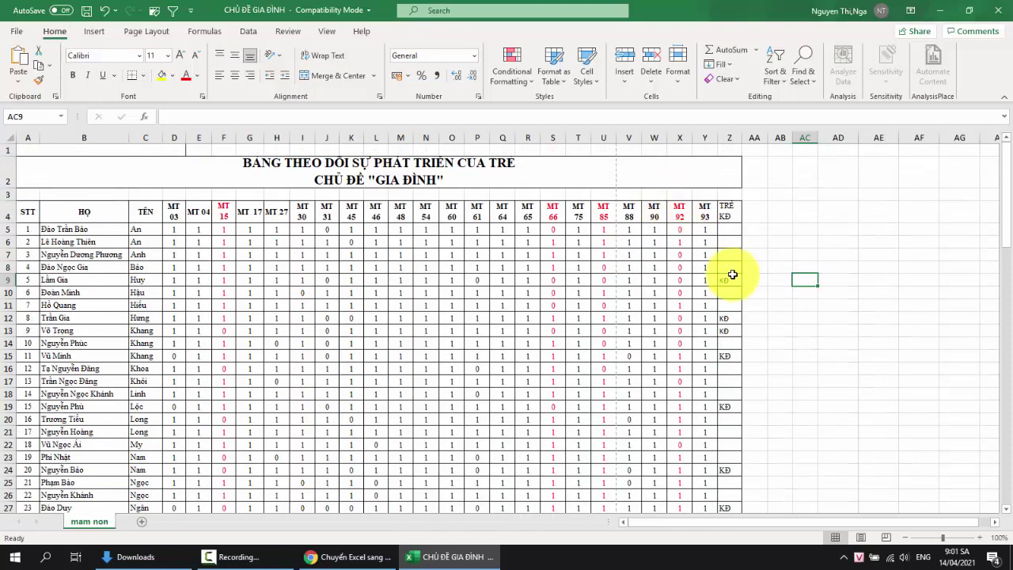
- Open the print preview and page through all 6 landscape pages
{"action": "left_click", "coordinate": [16, 31]}
{"action": "left_click", "coordinate": [43, 228]}
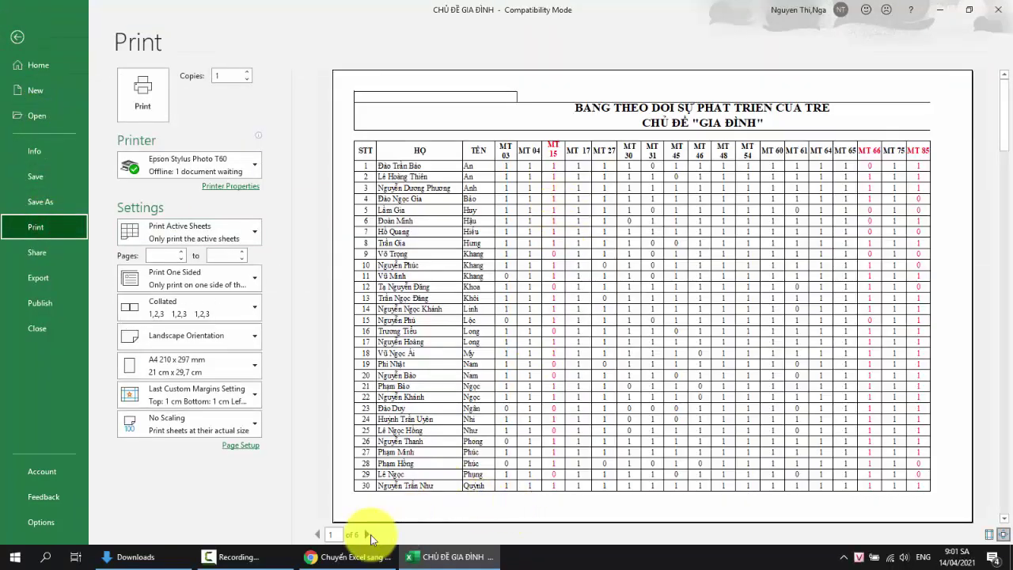
{"action": "left_click", "coordinate": [368, 535]}
{"action": "left_click", "coordinate": [368, 536]}
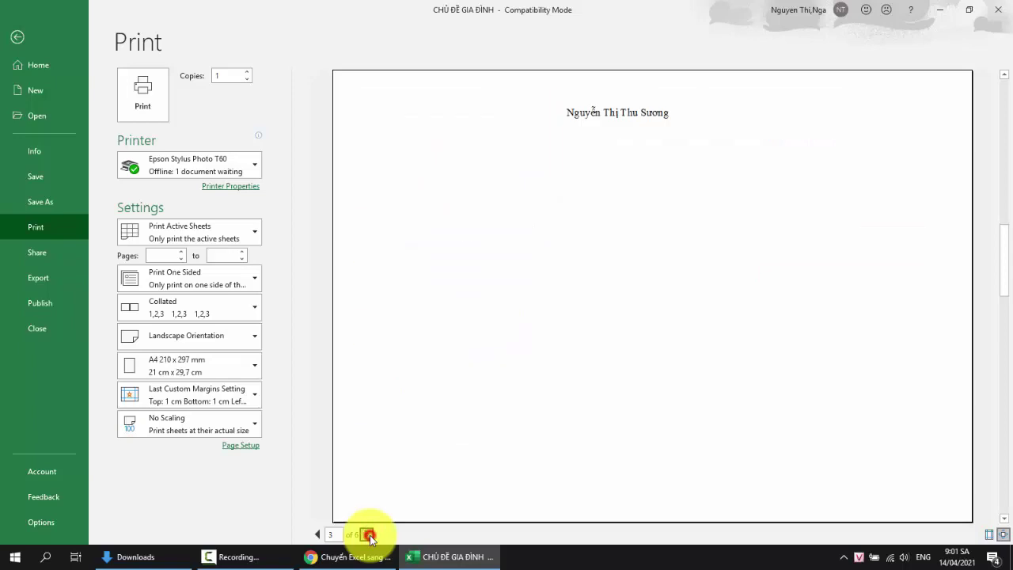
{"action": "left_click", "coordinate": [369, 535]}
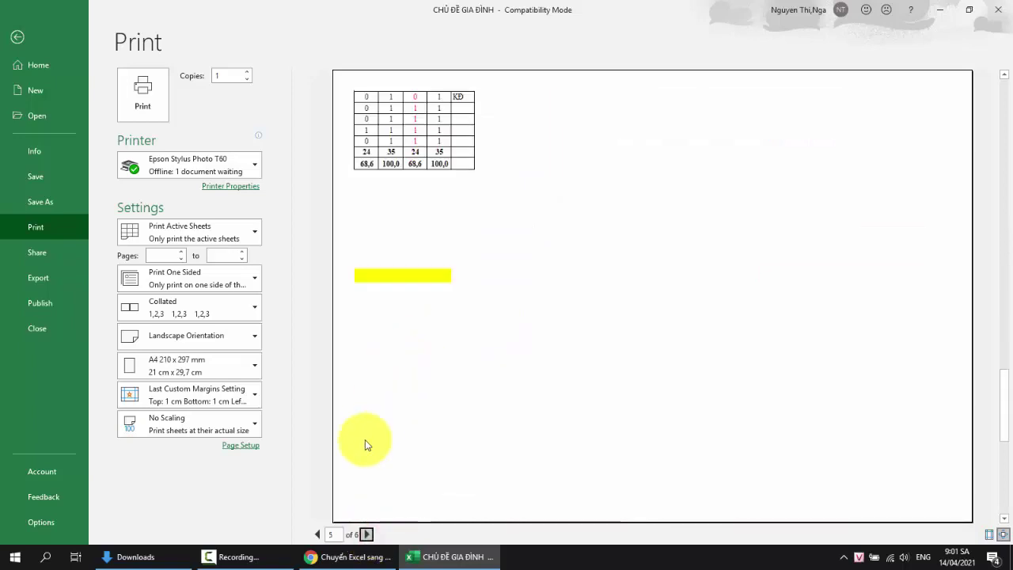
{"action": "left_click", "coordinate": [318, 535]}
{"action": "left_click", "coordinate": [317, 535]}
{"action": "left_click", "coordinate": [317, 535]}
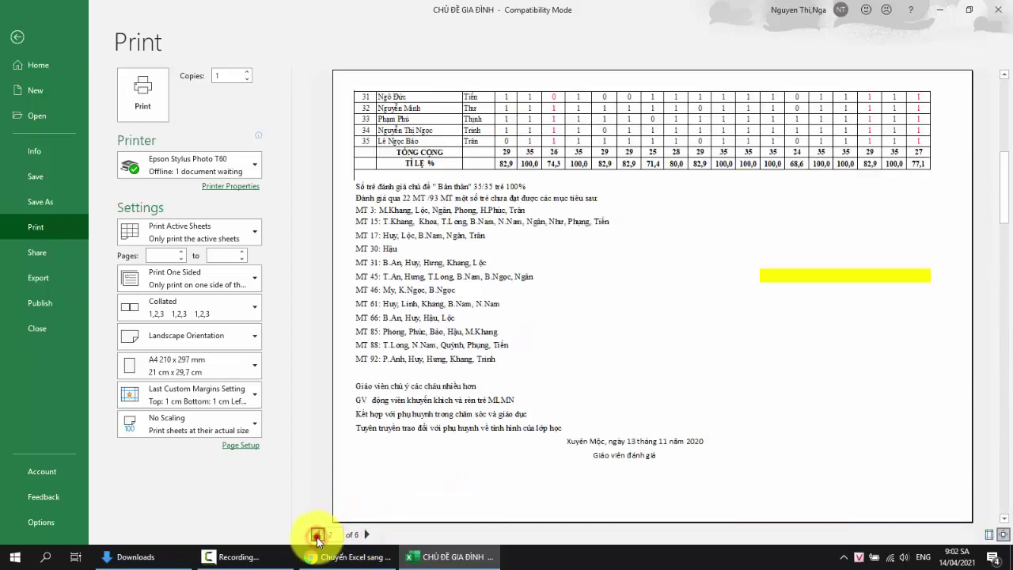
{"action": "left_click", "coordinate": [317, 535]}
{"action": "left_click", "coordinate": [318, 535]}
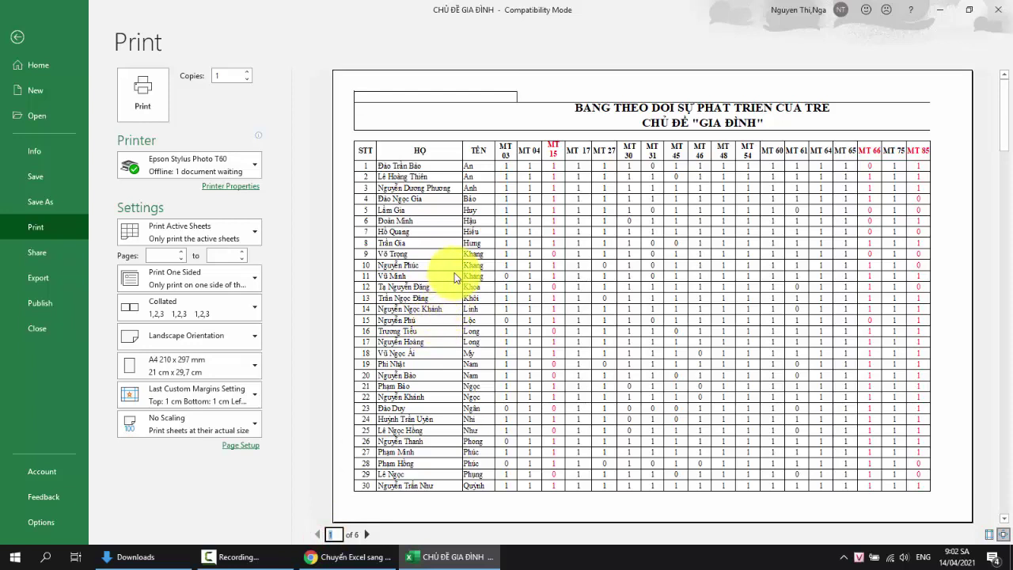
- Change scaling to Fit All Columns on One Page, check both resulting pages, and go back
{"action": "left_click", "coordinate": [177, 429]}
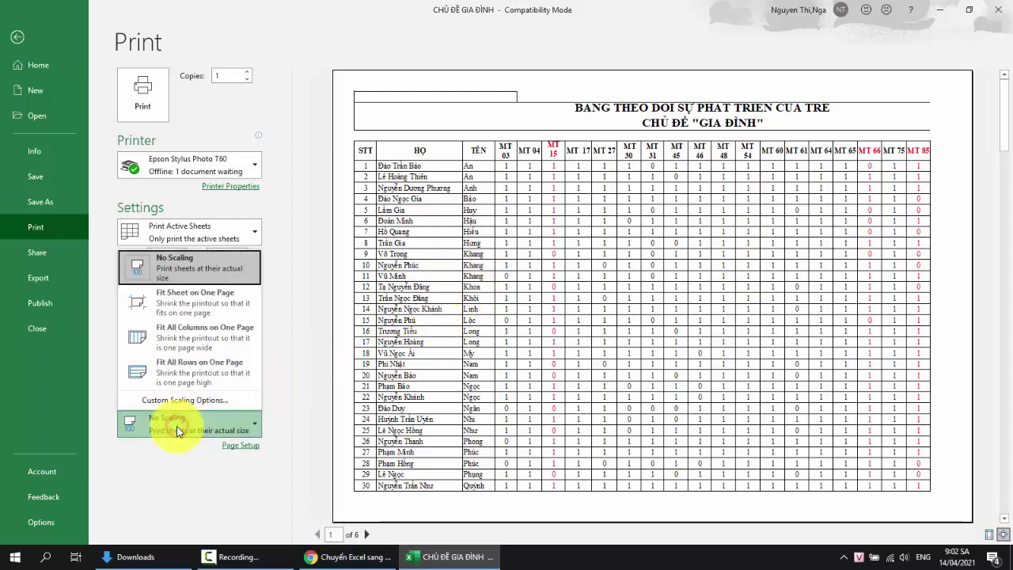
{"action": "left_click", "coordinate": [179, 337]}
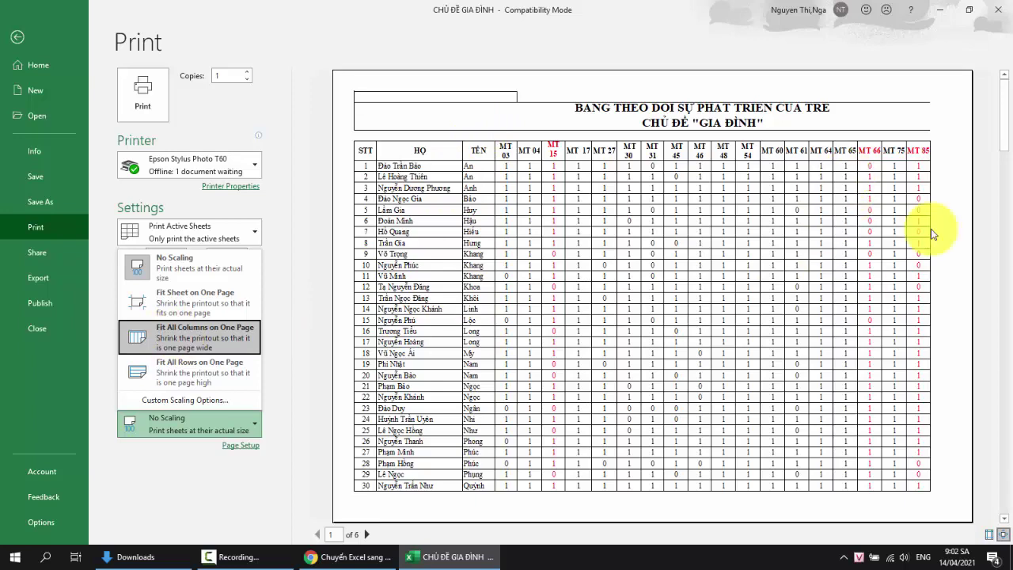
{"action": "left_click", "coordinate": [182, 339]}
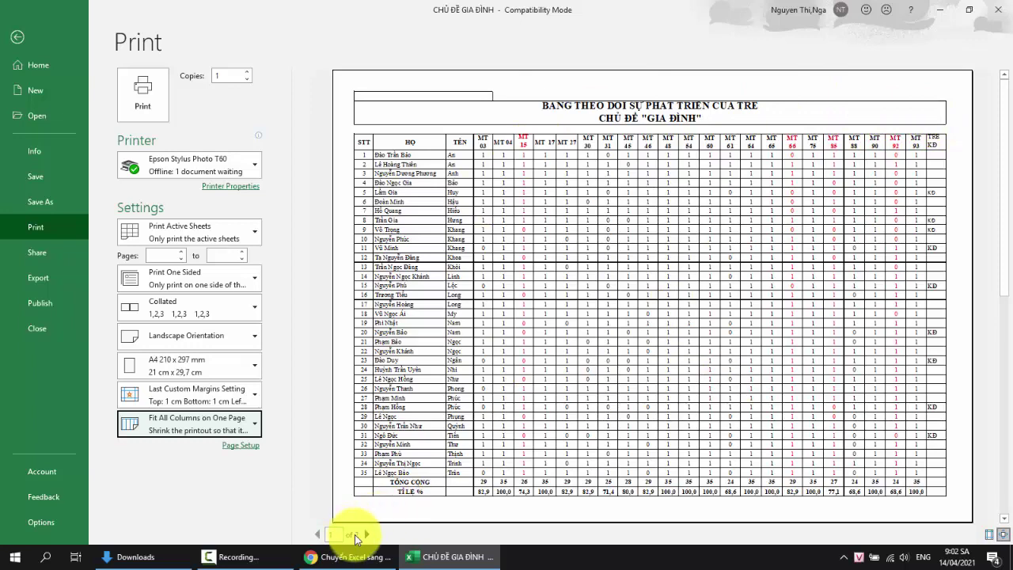
{"action": "left_click", "coordinate": [366, 535]}
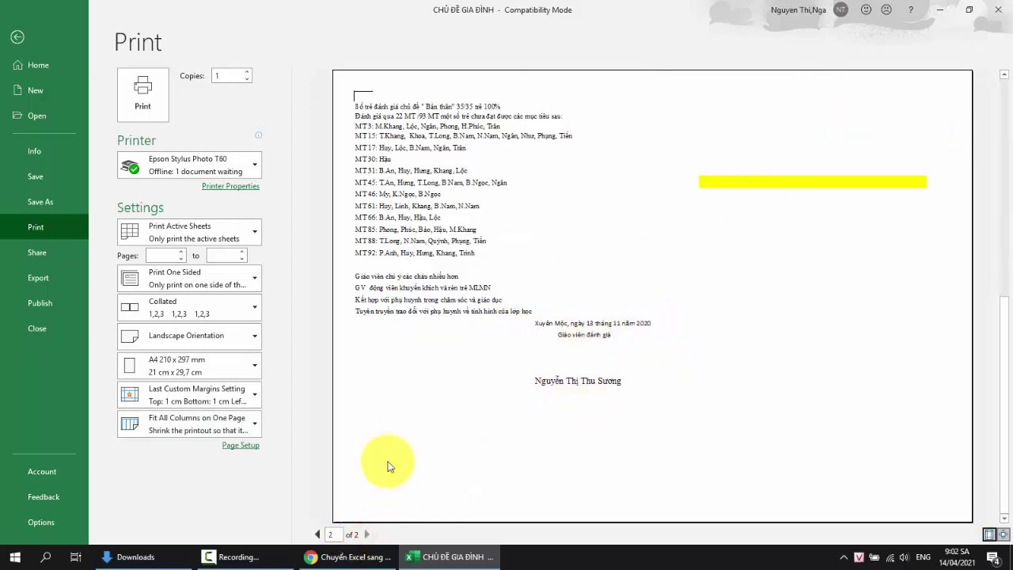
{"action": "left_click", "coordinate": [317, 535]}
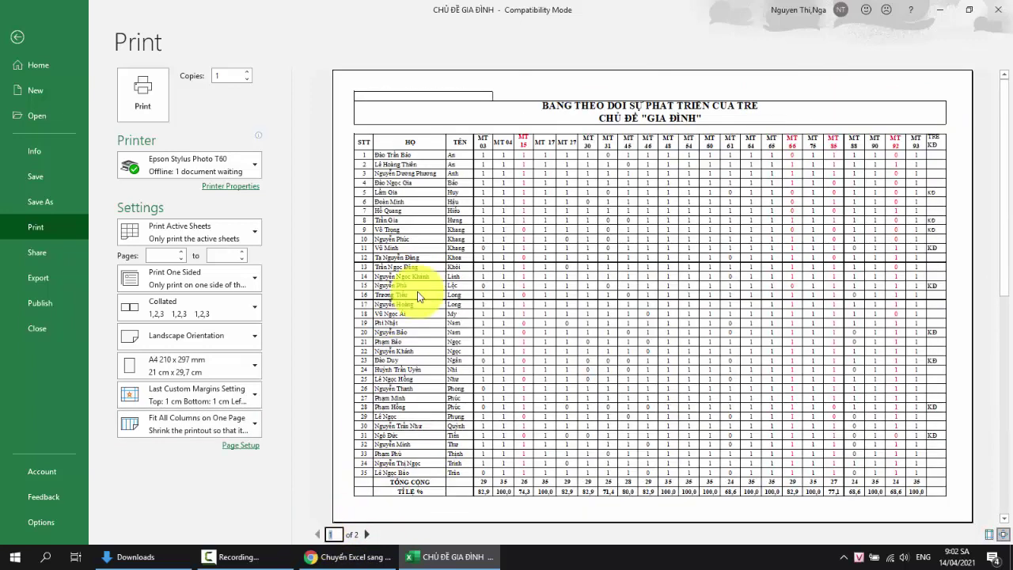
{"action": "left_click", "coordinate": [21, 42]}
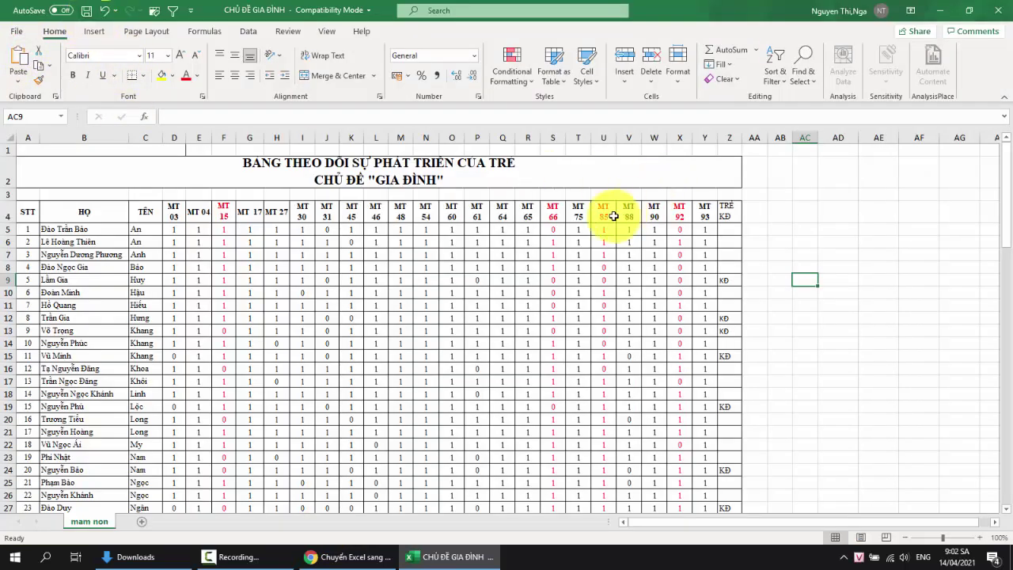
- Save the workbook and review where the page breaks fall in Page Break Preview, then return to Normal view
{"action": "left_click", "coordinate": [87, 15]}
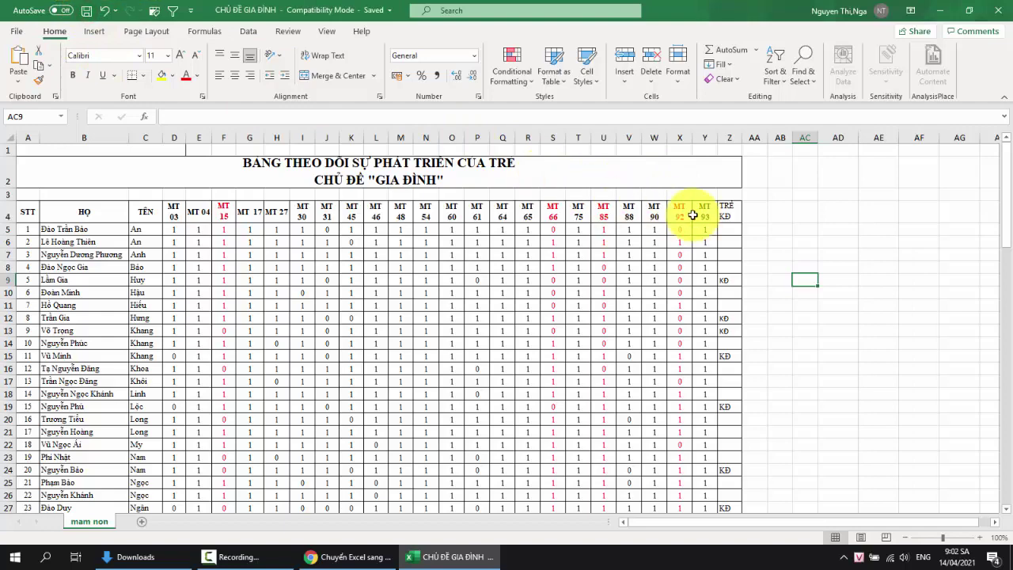
{"action": "scroll", "coordinate": [692, 214], "scroll_direction": "down", "scroll_amount": 6}
{"action": "scroll", "coordinate": [692, 214], "scroll_direction": "down", "scroll_amount": 7}
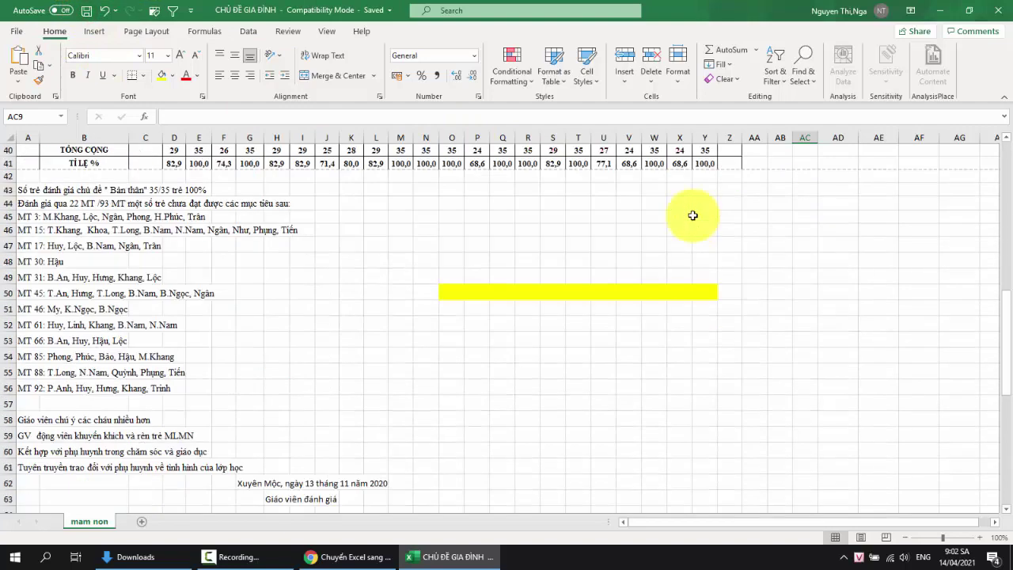
{"action": "left_click", "coordinate": [883, 539]}
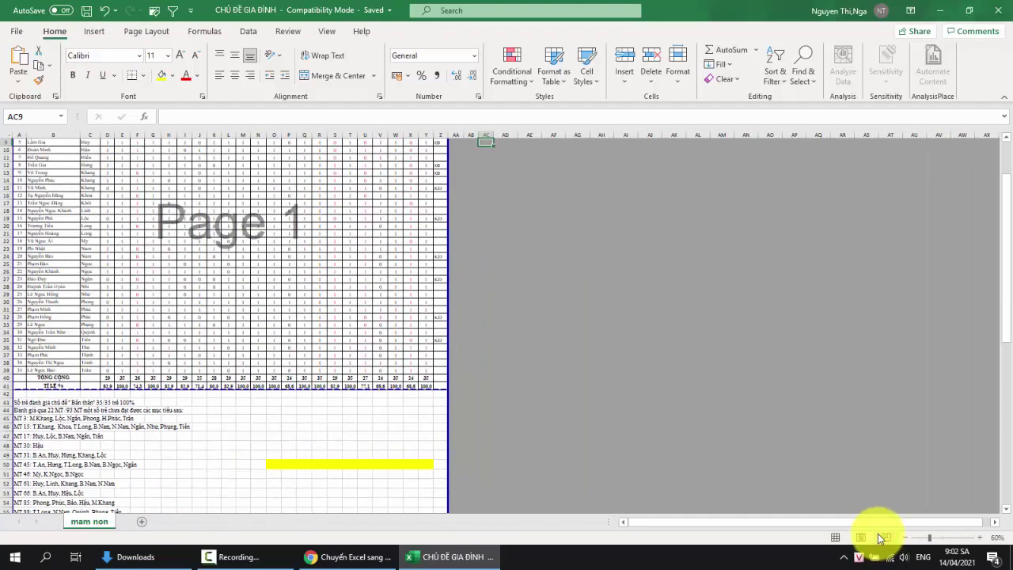
{"action": "scroll", "coordinate": [360, 317], "scroll_direction": "down", "scroll_amount": 8}
{"action": "scroll", "coordinate": [358, 306], "scroll_direction": "down", "scroll_amount": 4}
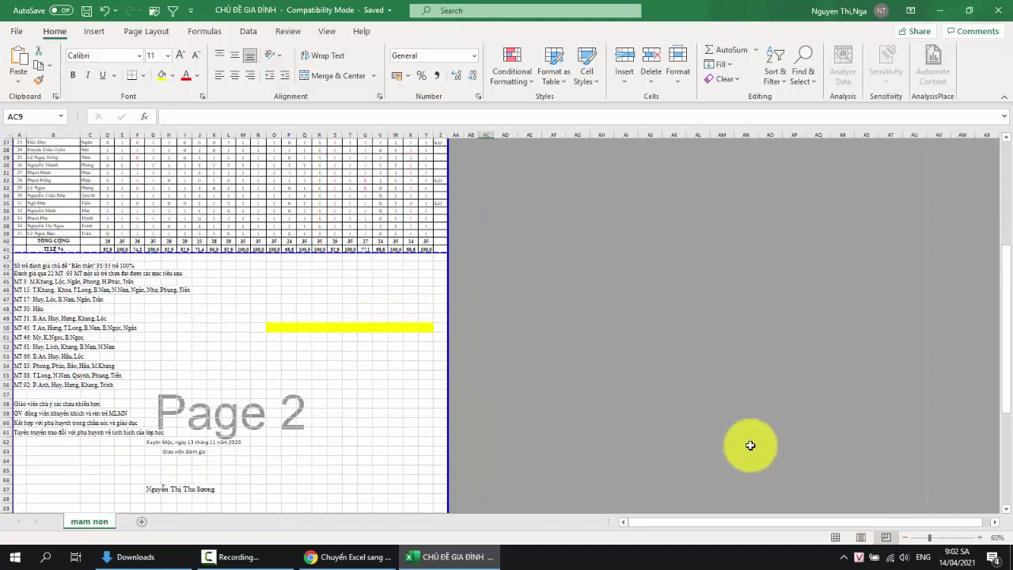
{"action": "left_click", "coordinate": [836, 538]}
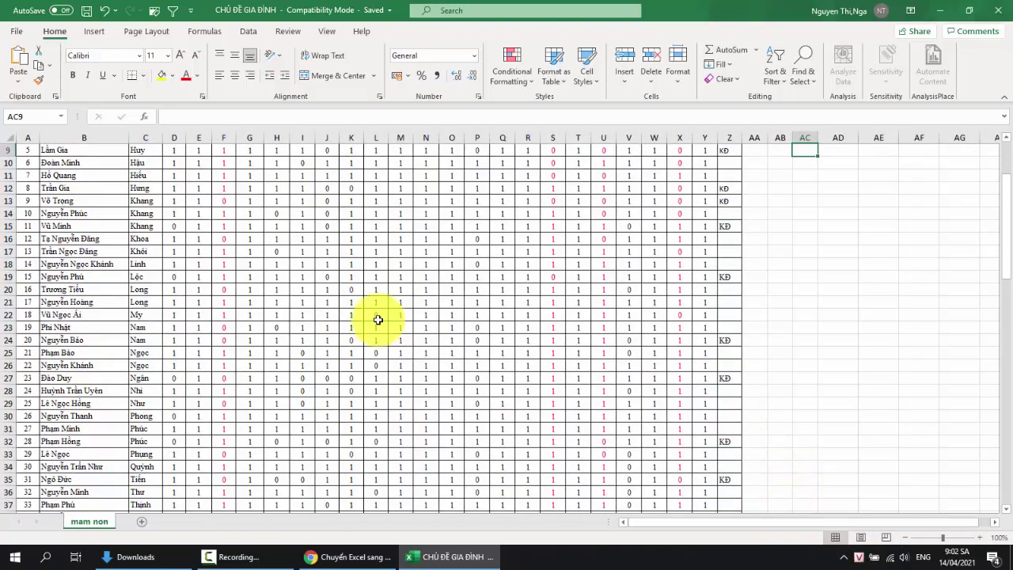
- Recheck the print preview: full table on page 1, notes and signature on page 2
{"action": "left_click", "coordinate": [17, 33]}
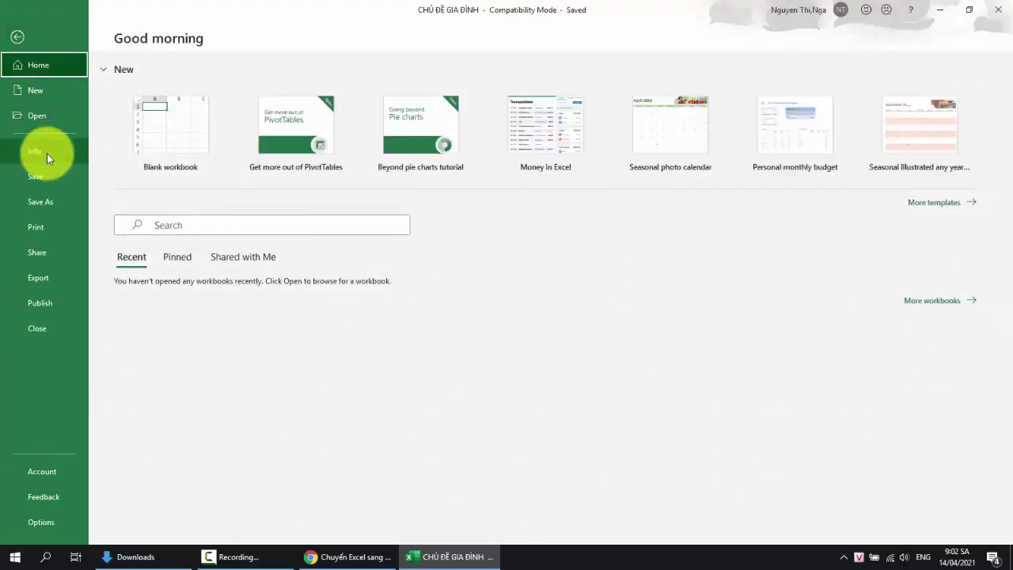
{"action": "left_click", "coordinate": [48, 232]}
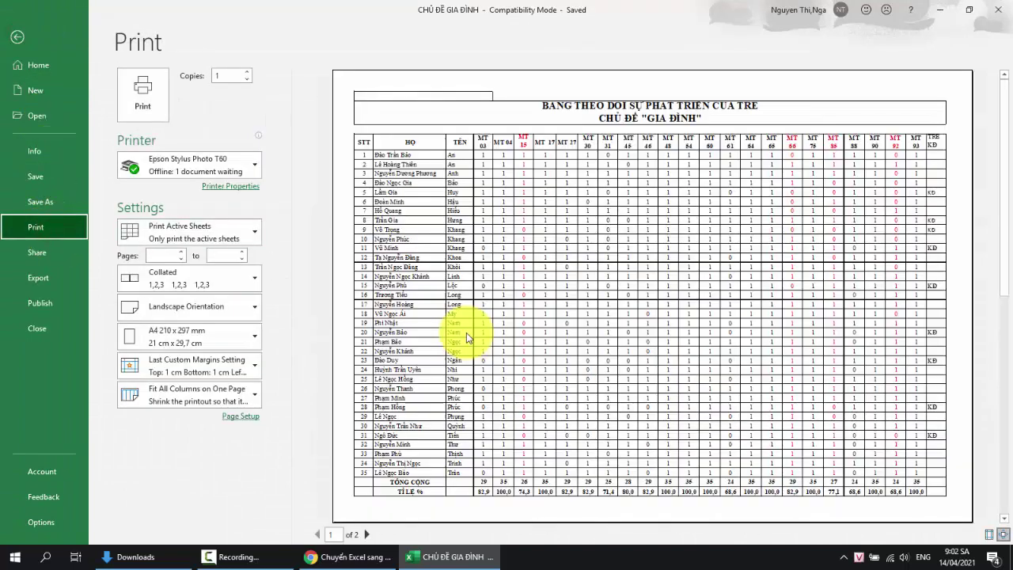
{"action": "scroll", "coordinate": [398, 483], "scroll_direction": "down", "scroll_amount": 2}
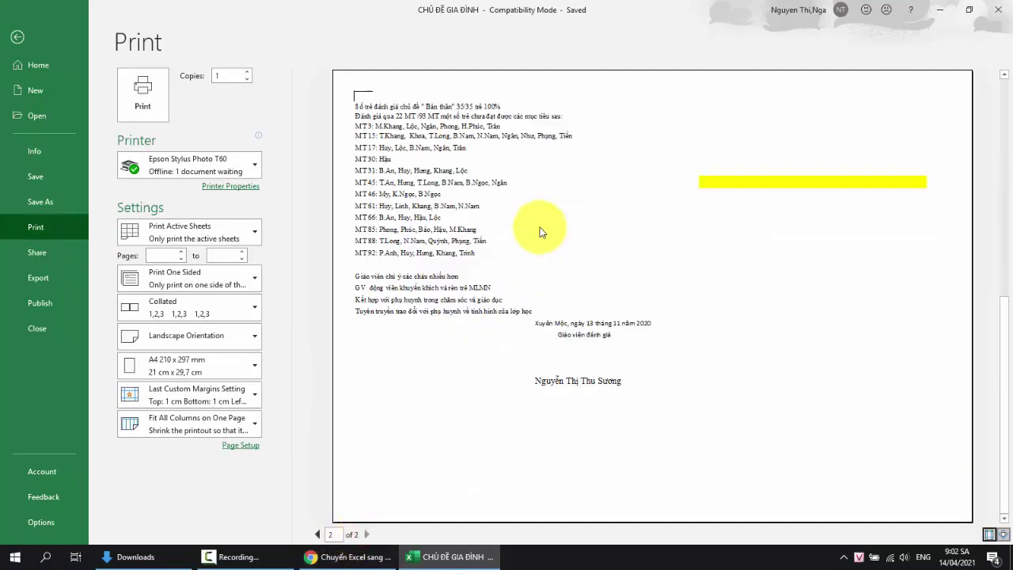
{"action": "left_click", "coordinate": [317, 535]}
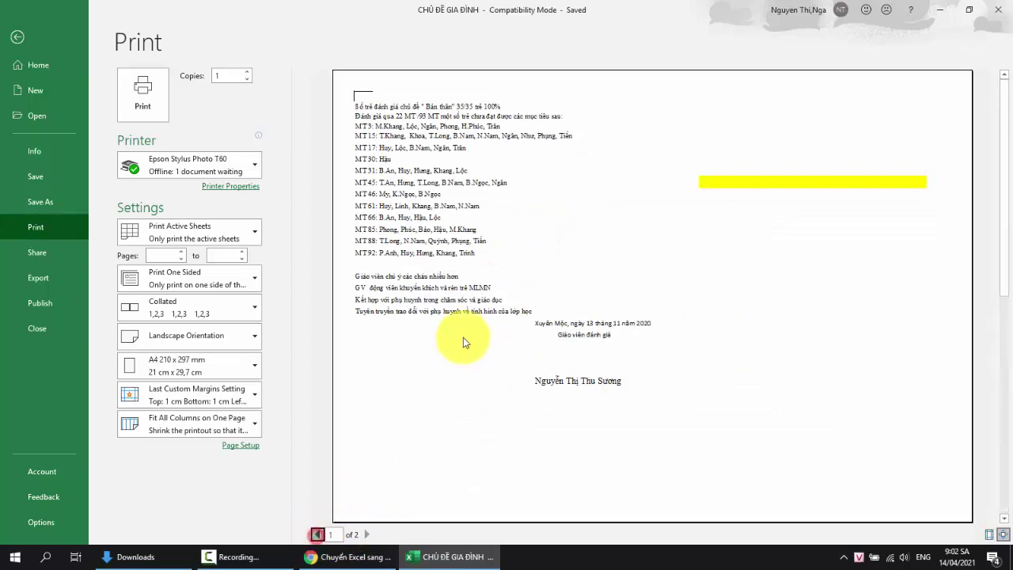
{"action": "left_click", "coordinate": [16, 39]}
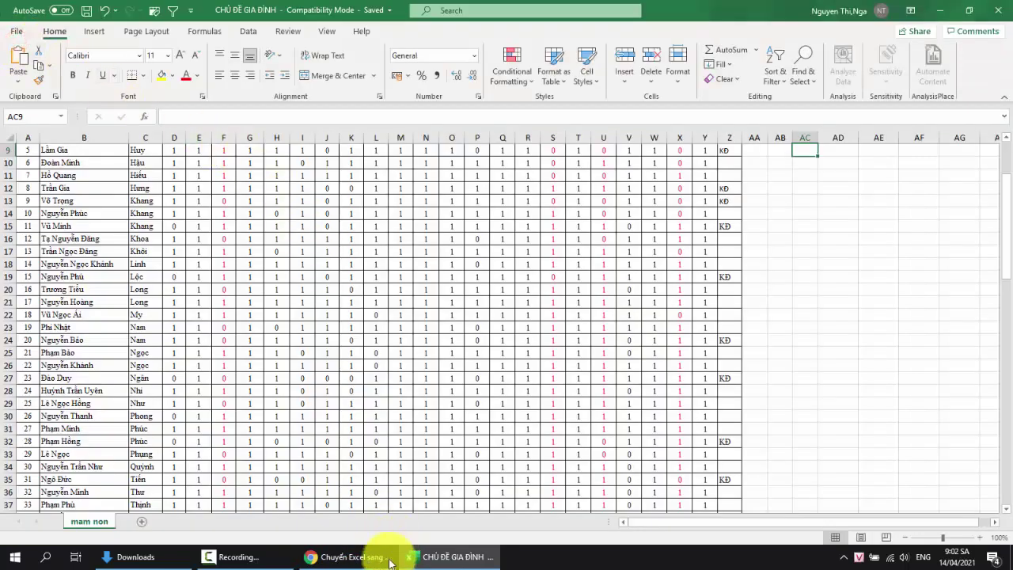
- Scroll through the earlier six-page converted PDF preview in Smallpdf
{"action": "left_click", "coordinate": [332, 556]}
{"action": "scroll", "coordinate": [439, 238], "scroll_direction": "down", "scroll_amount": 2}
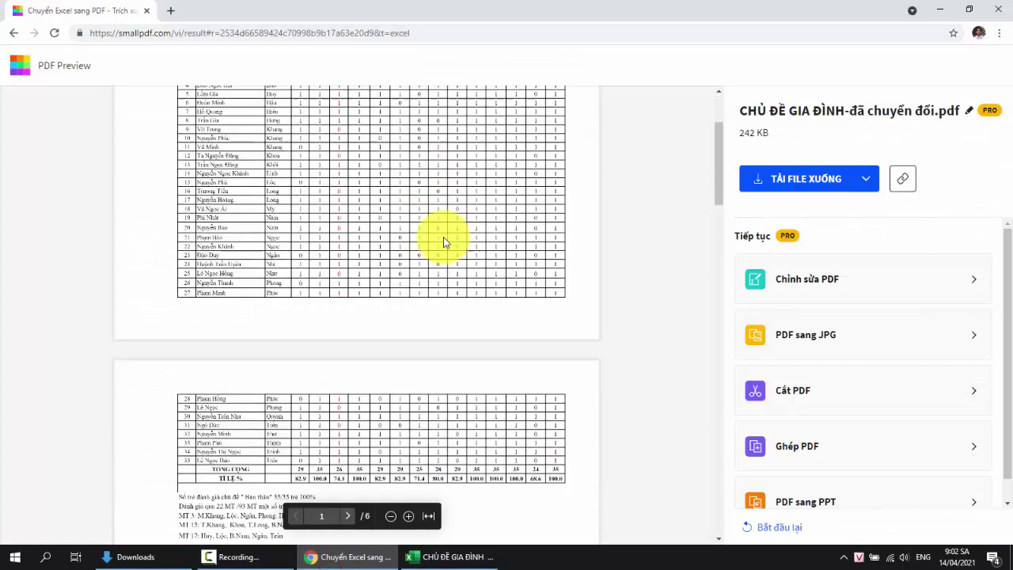
{"action": "scroll", "coordinate": [444, 240], "scroll_direction": "down", "scroll_amount": 6}
{"action": "scroll", "coordinate": [420, 356], "scroll_direction": "down", "scroll_amount": 5}
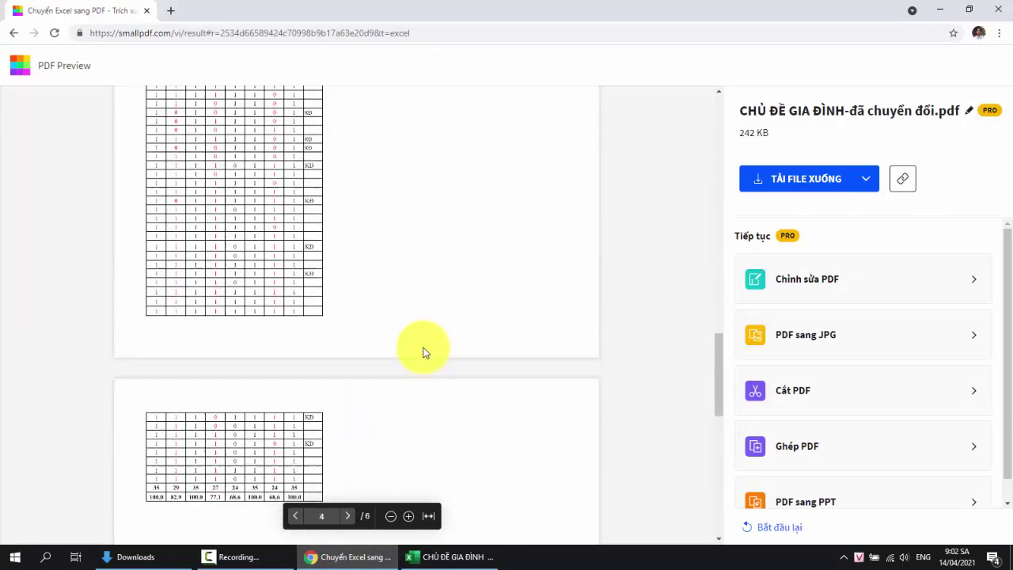
{"action": "scroll", "coordinate": [423, 351], "scroll_direction": "down", "scroll_amount": 4}
{"action": "scroll", "coordinate": [423, 351], "scroll_direction": "down", "scroll_amount": 3}
{"action": "scroll", "coordinate": [423, 353], "scroll_direction": "down", "scroll_amount": 3}
{"action": "scroll", "coordinate": [431, 372], "scroll_direction": "up", "scroll_amount": 5}
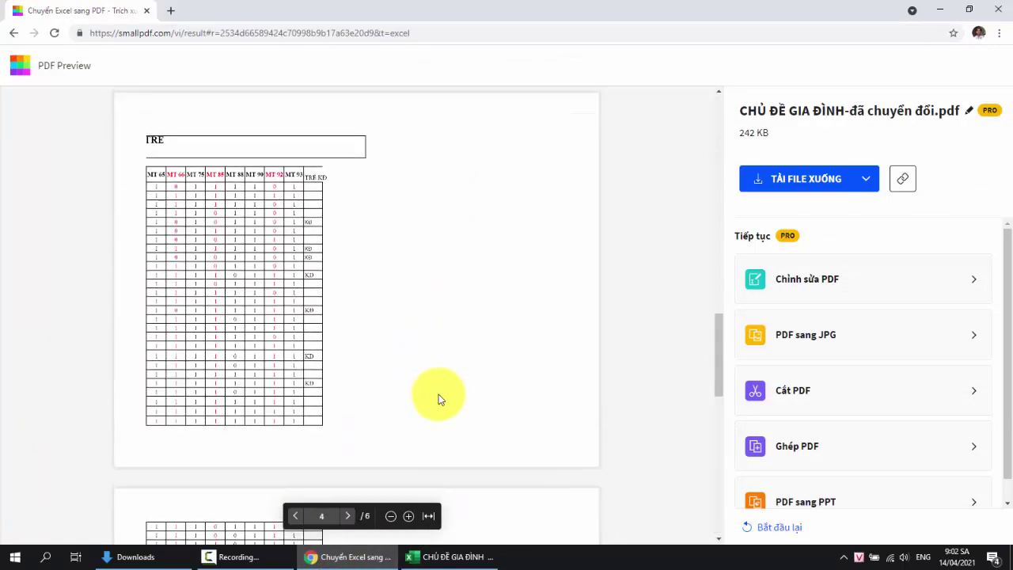
- Close the Excel workbook and scroll the PDF preview back to page 1
{"action": "left_click", "coordinate": [443, 556]}
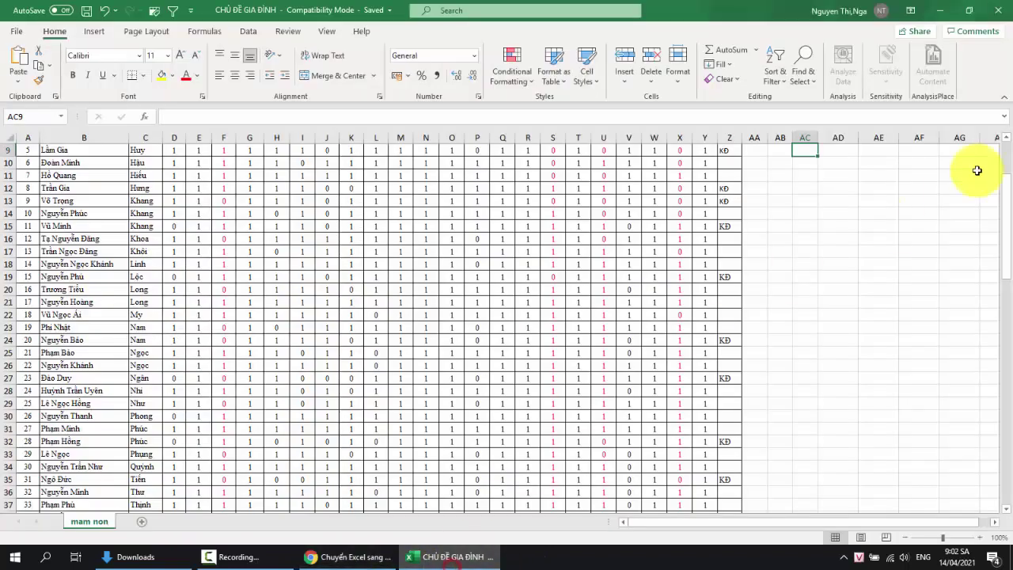
{"action": "left_click", "coordinate": [999, 17]}
{"action": "scroll", "coordinate": [373, 243], "scroll_direction": "up", "scroll_amount": 5}
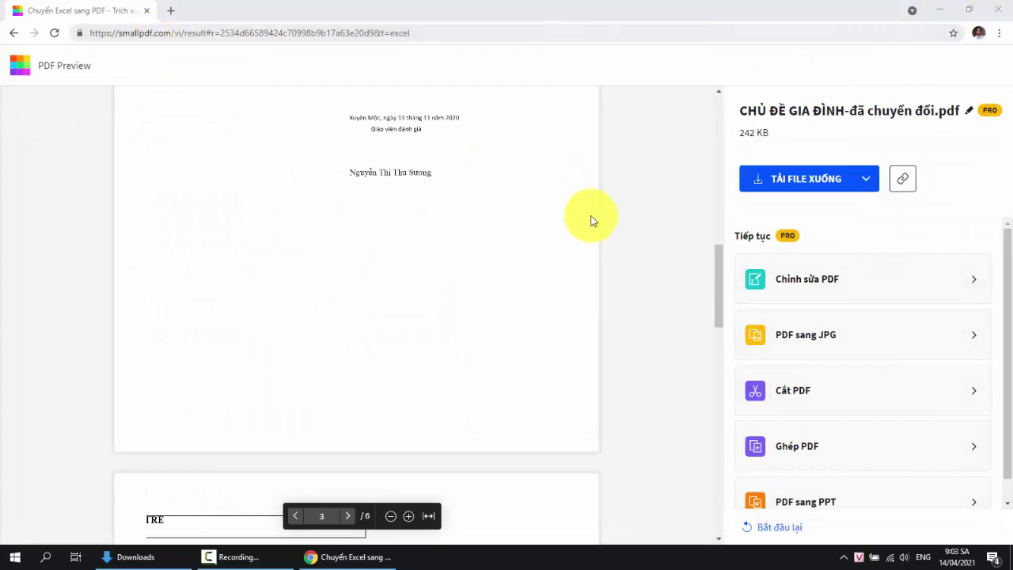
{"action": "scroll", "coordinate": [628, 272], "scroll_direction": "up", "scroll_amount": 10}
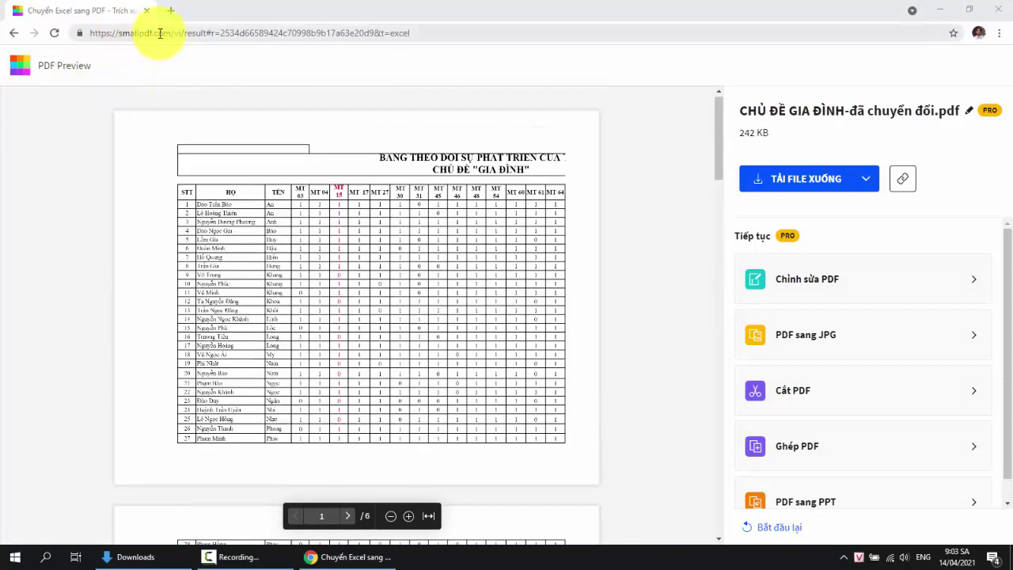
- Return to the Smallpdf homepage and open the Excel to PDF converter from the tools list
{"action": "left_click_drag", "start_coordinate": [171, 33], "coordinate": [522, 33]}
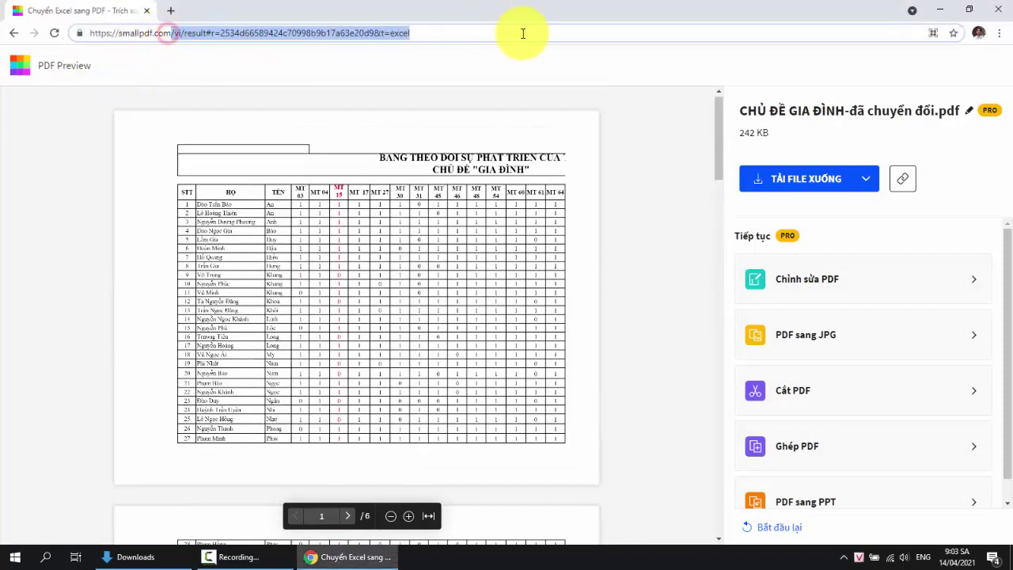
{"action": "key", "text": "BackSpace"}
{"action": "key", "text": "Return"}
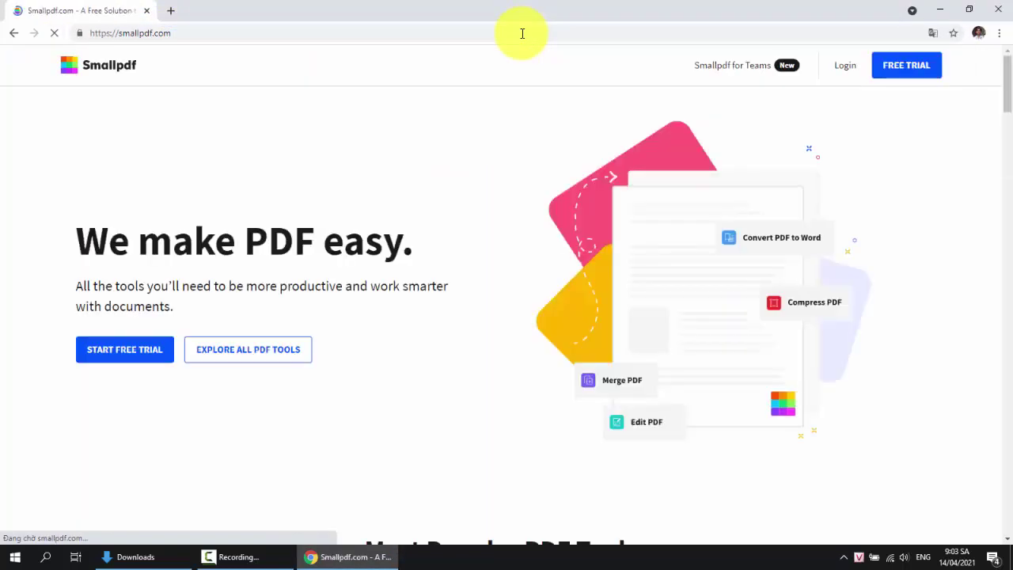
{"action": "scroll", "coordinate": [584, 174], "scroll_direction": "down", "scroll_amount": 7}
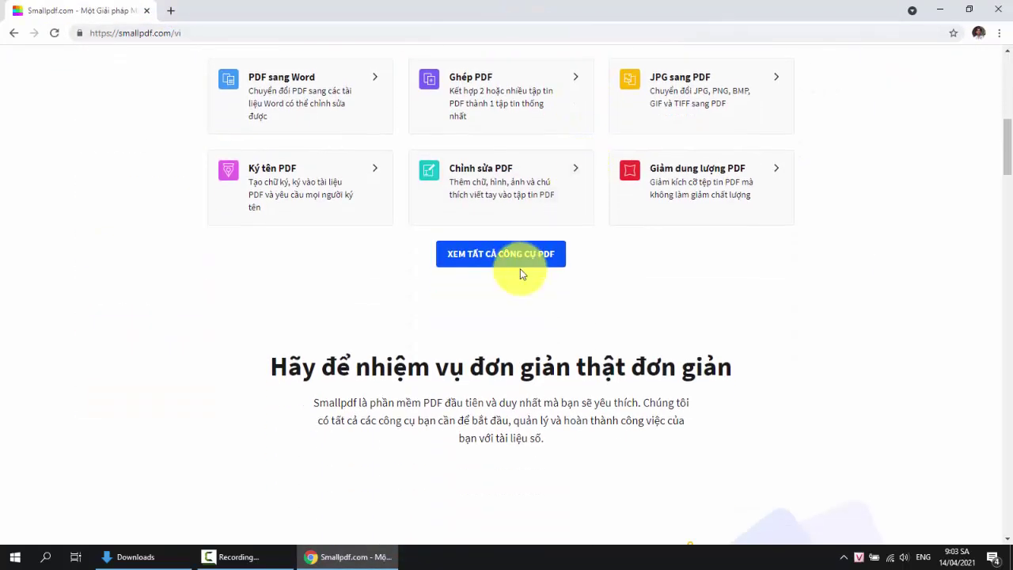
{"action": "left_click", "coordinate": [507, 262]}
{"action": "scroll", "coordinate": [330, 317], "scroll_direction": "down", "scroll_amount": 3}
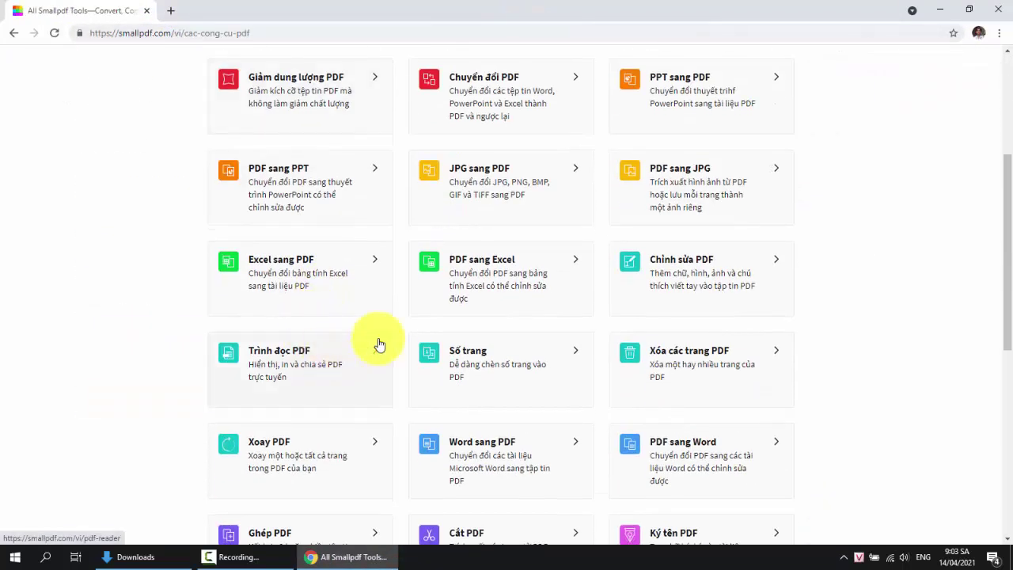
{"action": "left_click", "coordinate": [272, 275]}
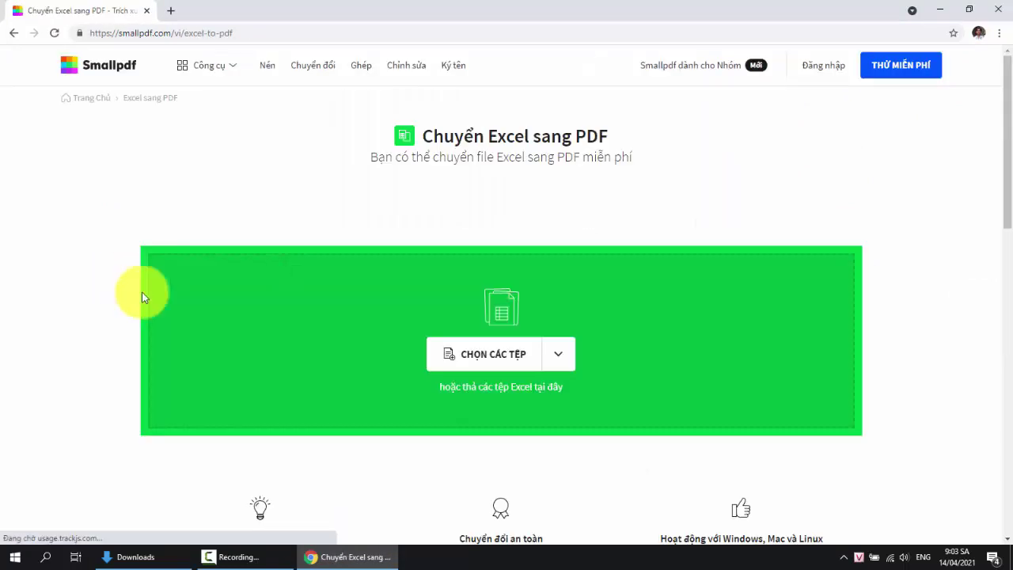
- Upload the CHỦ ĐỀ GIA ĐÌNH spreadsheet from Downloads
{"action": "left_click", "coordinate": [510, 358]}
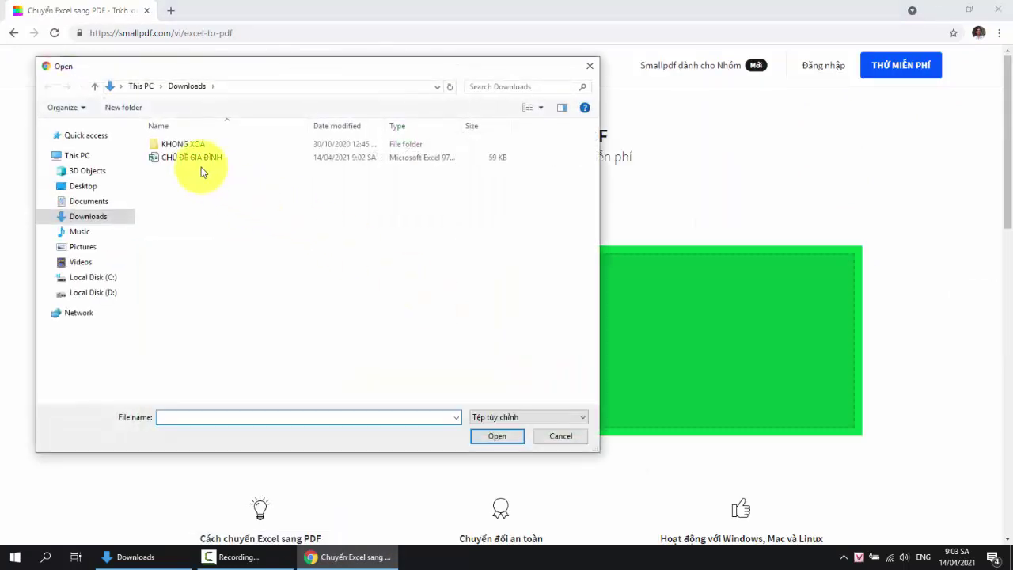
{"action": "left_click", "coordinate": [198, 160]}
{"action": "left_click", "coordinate": [497, 435]}
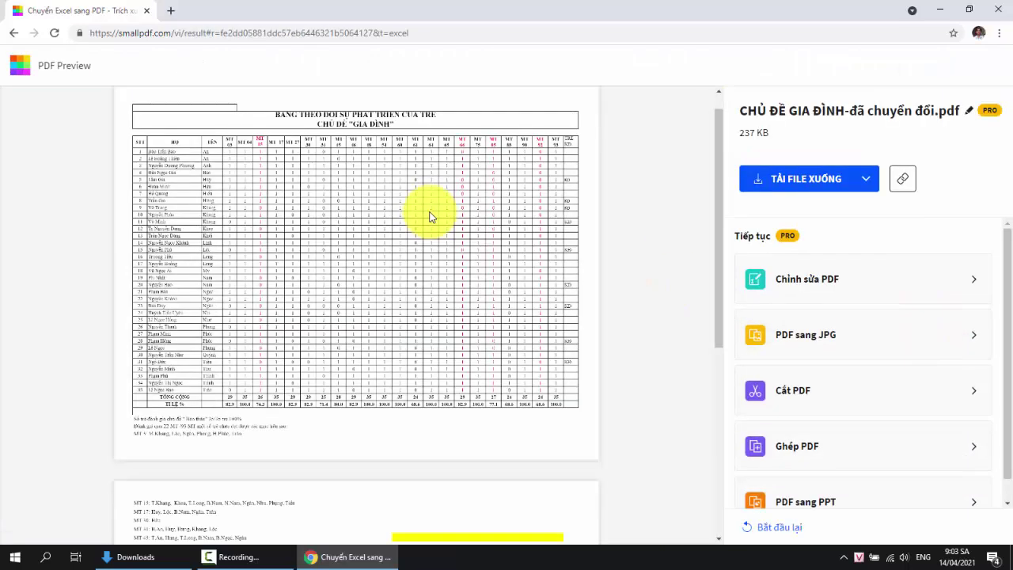
- Scroll between page 1 (full table) and page 2 (notes and signature) of the converted PDF
{"action": "scroll", "coordinate": [409, 264], "scroll_direction": "down", "scroll_amount": 5}
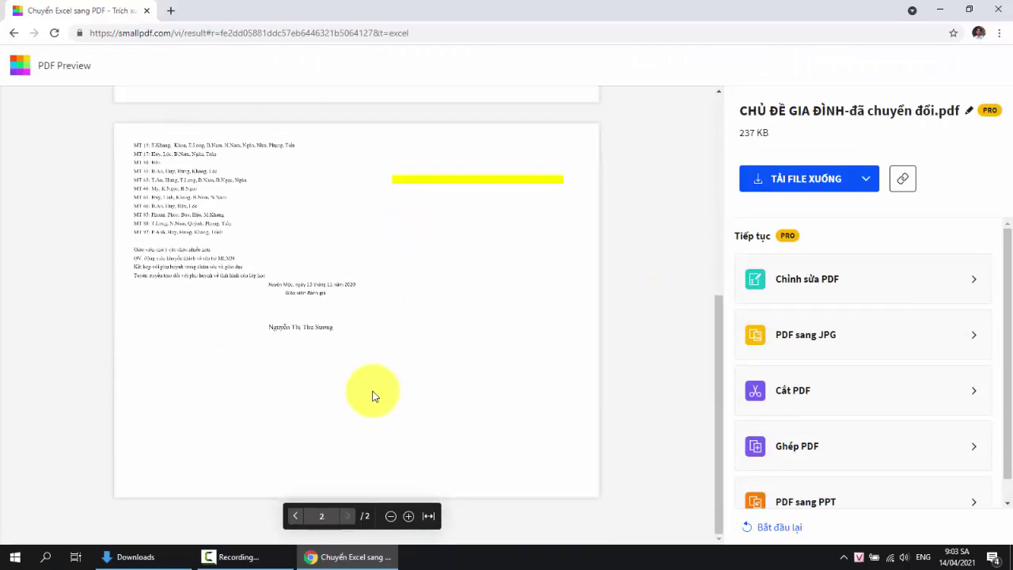
{"action": "scroll", "coordinate": [357, 301], "scroll_direction": "up", "scroll_amount": 5}
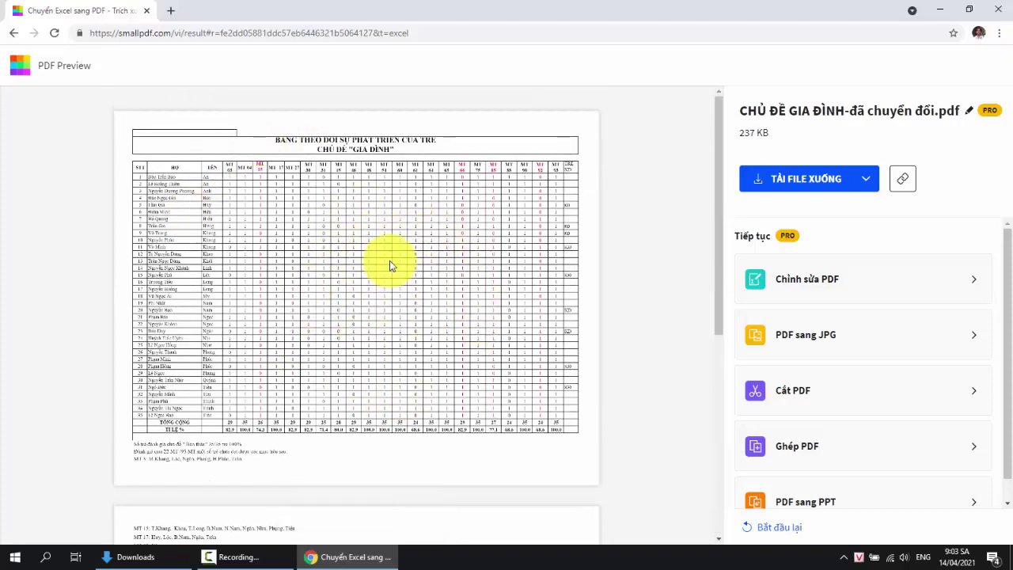
{"action": "scroll", "coordinate": [388, 260], "scroll_direction": "down", "scroll_amount": 5}
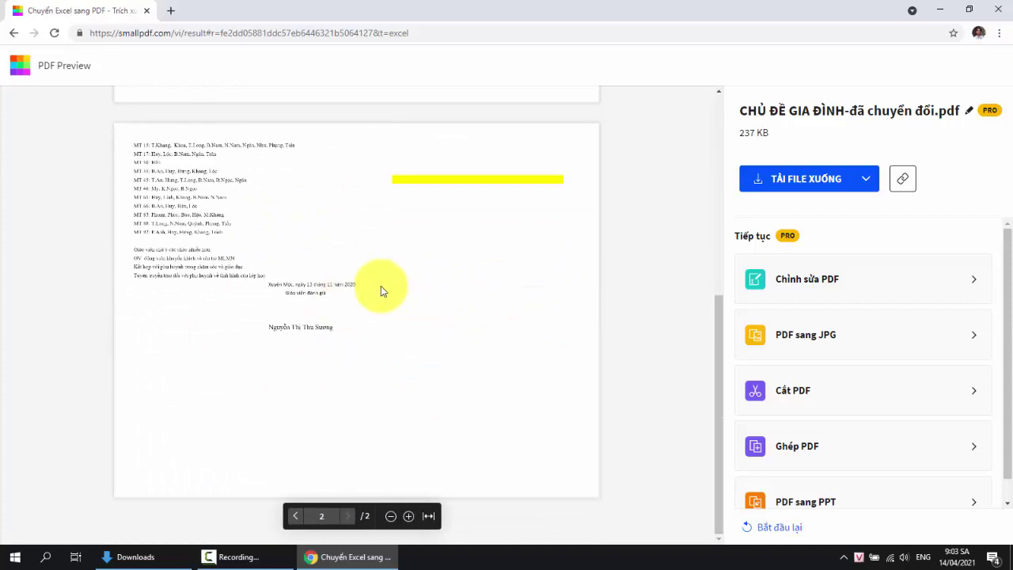
{"action": "scroll", "coordinate": [656, 314], "scroll_direction": "up", "scroll_amount": 5}
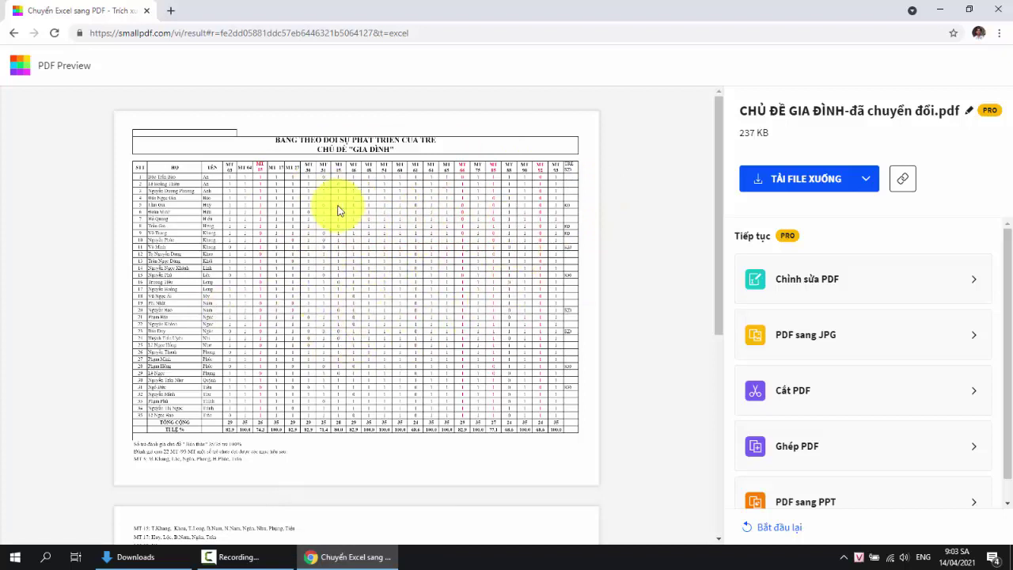
{"action": "scroll", "coordinate": [372, 349], "scroll_direction": "down", "scroll_amount": 5}
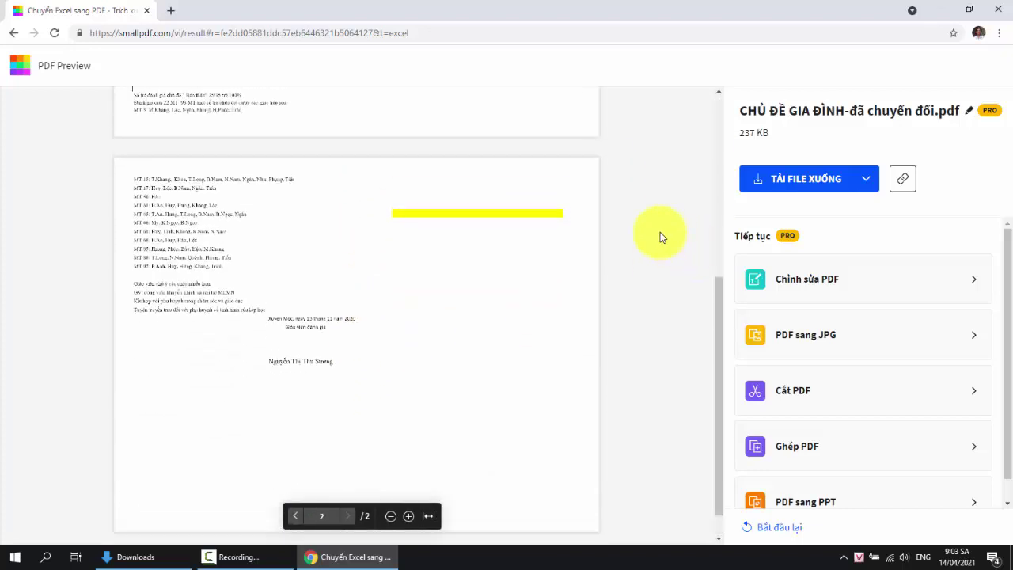
{"action": "scroll", "coordinate": [660, 232], "scroll_direction": "up", "scroll_amount": 4}
{"action": "scroll", "coordinate": [424, 316], "scroll_direction": "up", "scroll_amount": 2}
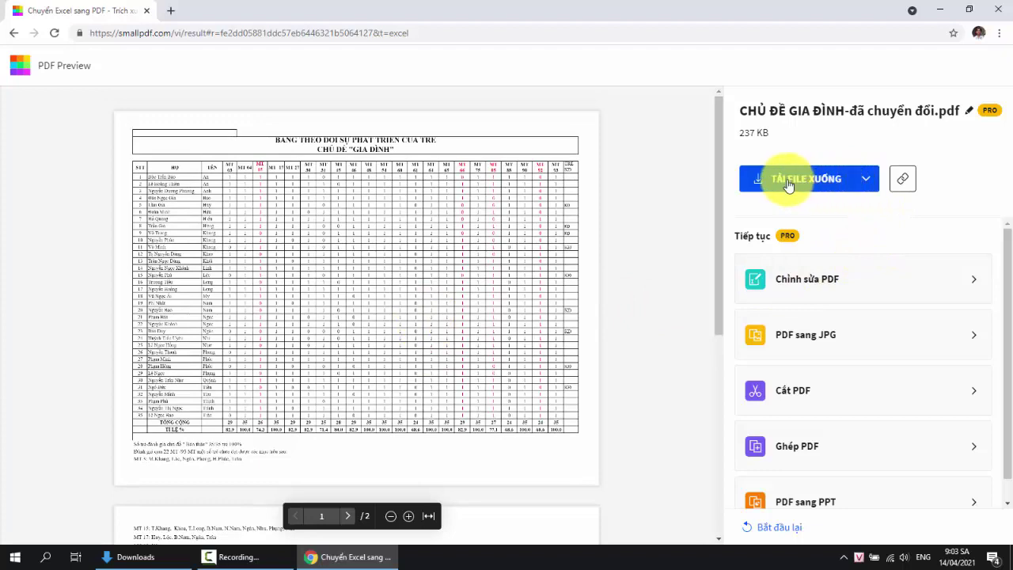
- Save 'CHỦ ĐỀ GIA ĐÌNH-đã chuyển đổi.pdf' to Downloads under its suggested name
{"action": "left_click", "coordinate": [869, 181]}
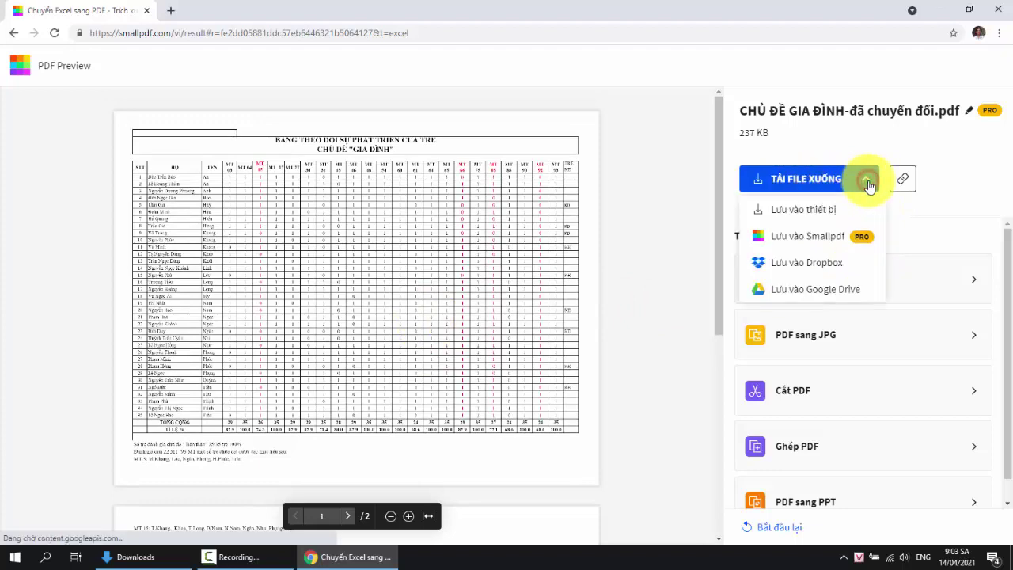
{"action": "left_click", "coordinate": [784, 210]}
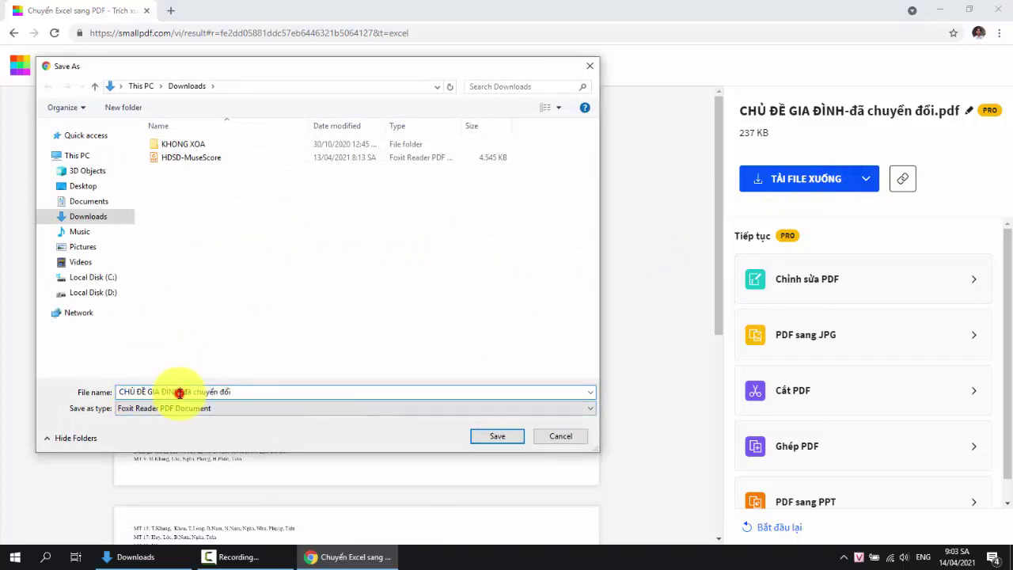
{"action": "left_click", "coordinate": [181, 392]}
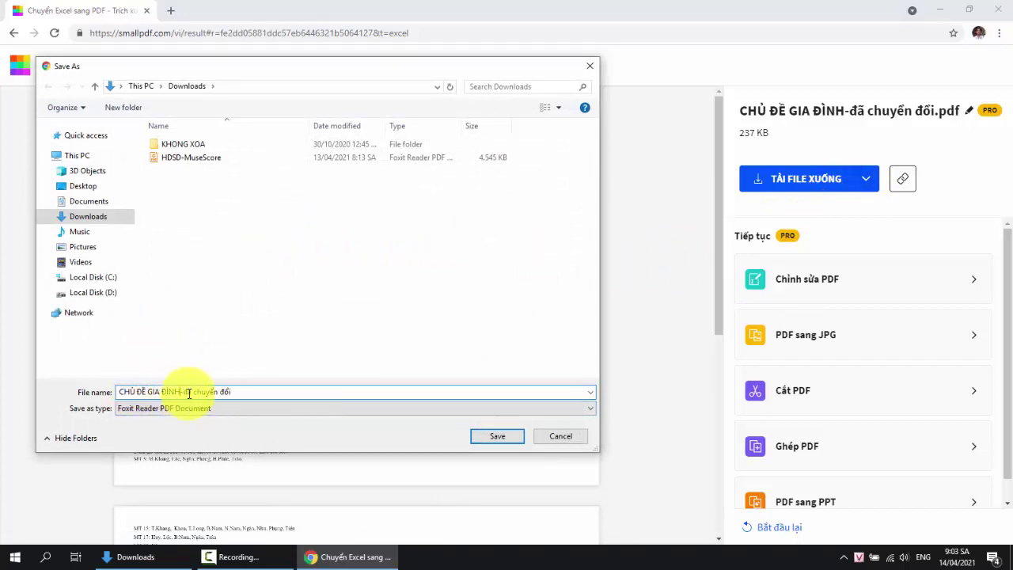
{"action": "left_click", "coordinate": [494, 438]}
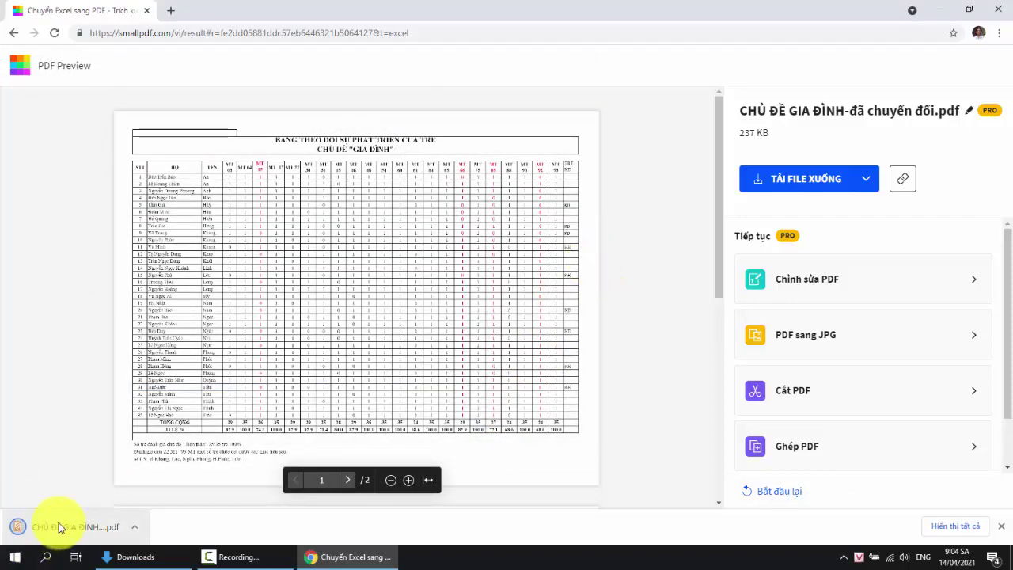
- Open 'CHỦ ĐỀ GIA ĐÌNH-đã chuyển đổi.pdf' from the Downloads folder in Foxit Reader
{"action": "left_click", "coordinate": [135, 556]}
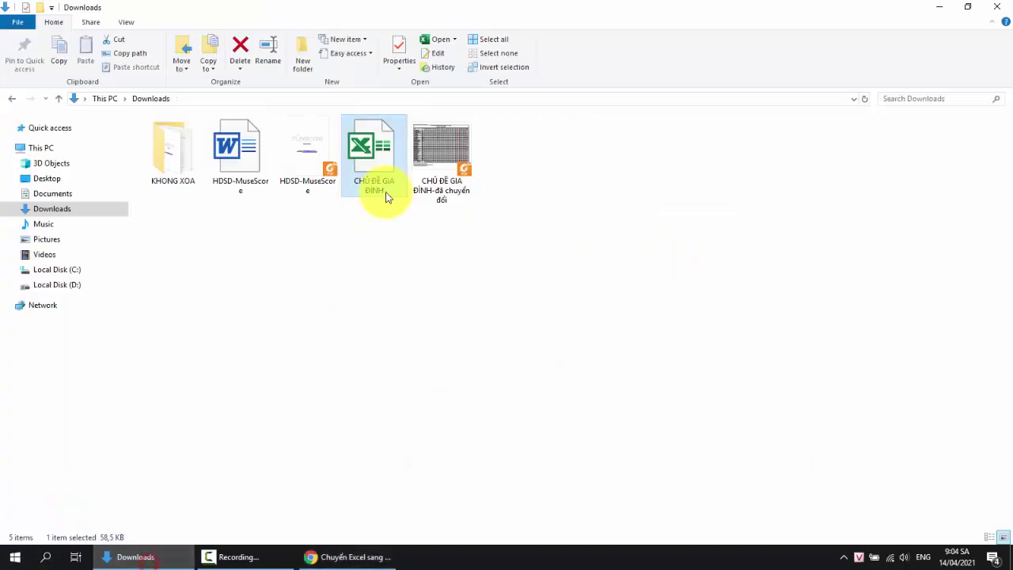
{"action": "left_click", "coordinate": [396, 272]}
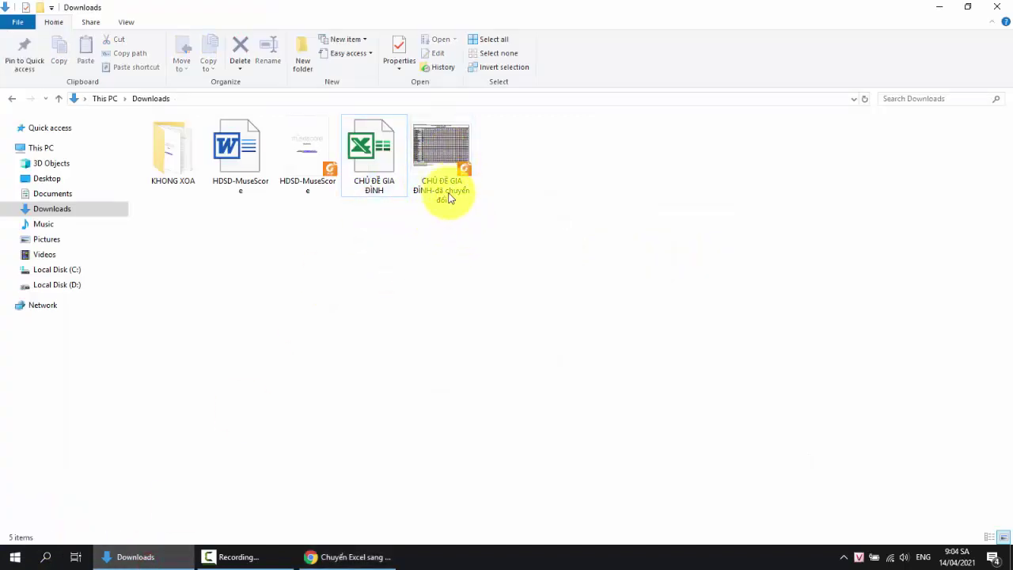
{"action": "right_click", "coordinate": [437, 155]}
{"action": "left_click", "coordinate": [466, 164]}
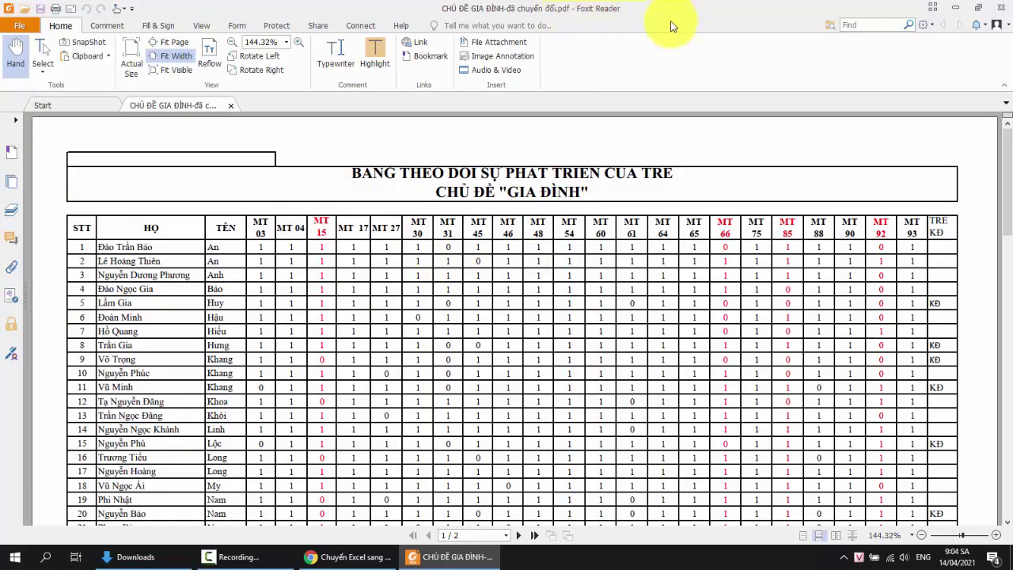
- Scroll through both pages of the PDF in Foxit Reader, then close the viewer
{"action": "scroll", "coordinate": [515, 270], "scroll_direction": "down", "scroll_amount": 1}
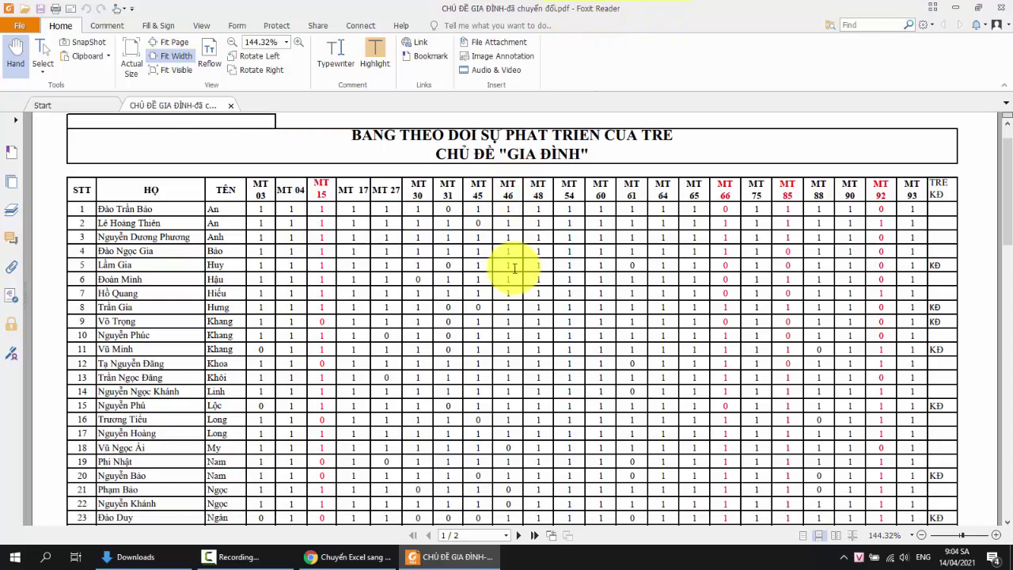
{"action": "scroll", "coordinate": [514, 270], "scroll_direction": "down", "scroll_amount": 2}
{"action": "scroll", "coordinate": [515, 267], "scroll_direction": "down", "scroll_amount": 5}
{"action": "scroll", "coordinate": [514, 266], "scroll_direction": "down", "scroll_amount": 4}
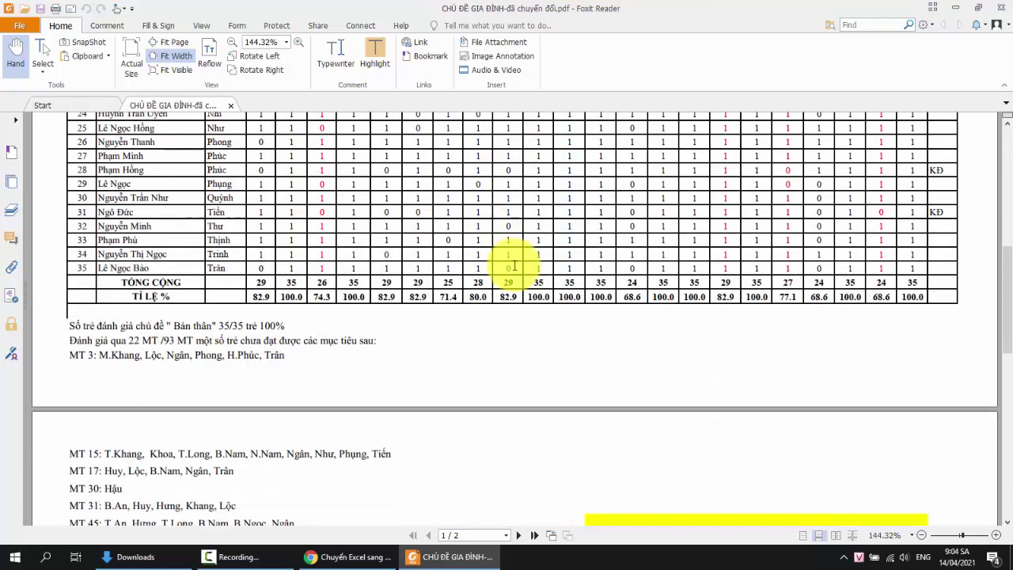
{"action": "scroll", "coordinate": [511, 248], "scroll_direction": "down", "scroll_amount": 1}
{"action": "scroll", "coordinate": [512, 248], "scroll_direction": "down", "scroll_amount": 6}
{"action": "scroll", "coordinate": [511, 248], "scroll_direction": "down", "scroll_amount": 5}
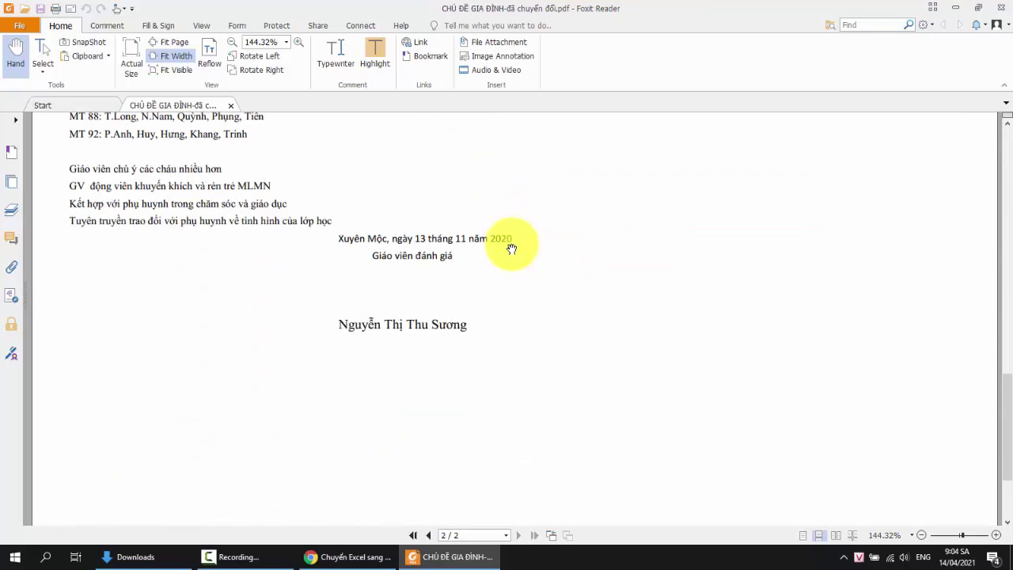
{"action": "scroll", "coordinate": [511, 248], "scroll_direction": "up", "scroll_amount": 2}
{"action": "scroll", "coordinate": [512, 249], "scroll_direction": "up", "scroll_amount": 1}
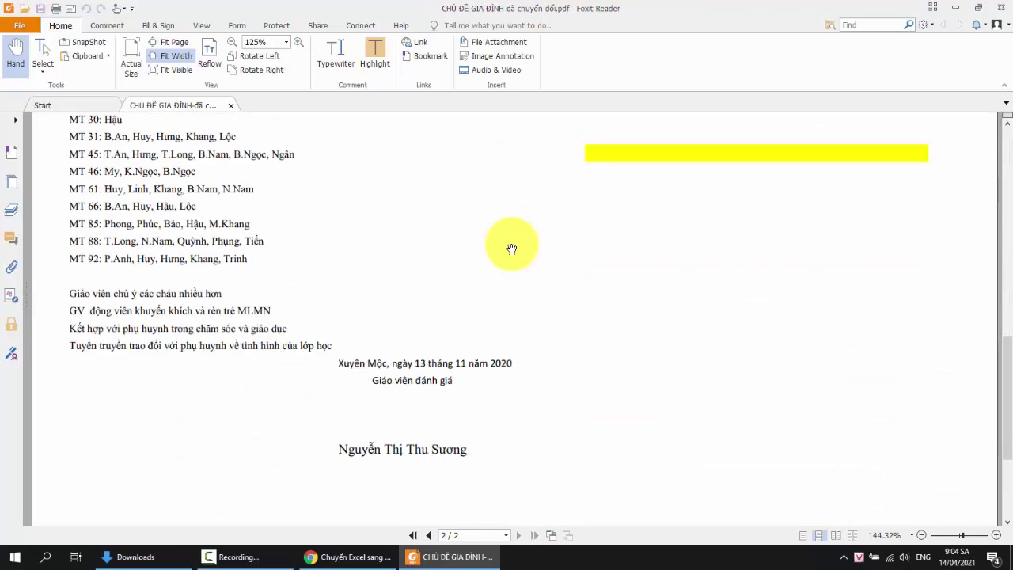
{"action": "scroll", "coordinate": [512, 248], "scroll_direction": "down", "scroll_amount": 2}
{"action": "scroll", "coordinate": [511, 249], "scroll_direction": "up", "scroll_amount": 3}
{"action": "scroll", "coordinate": [512, 249], "scroll_direction": "up", "scroll_amount": 6}
{"action": "scroll", "coordinate": [511, 251], "scroll_direction": "down", "scroll_amount": 4}
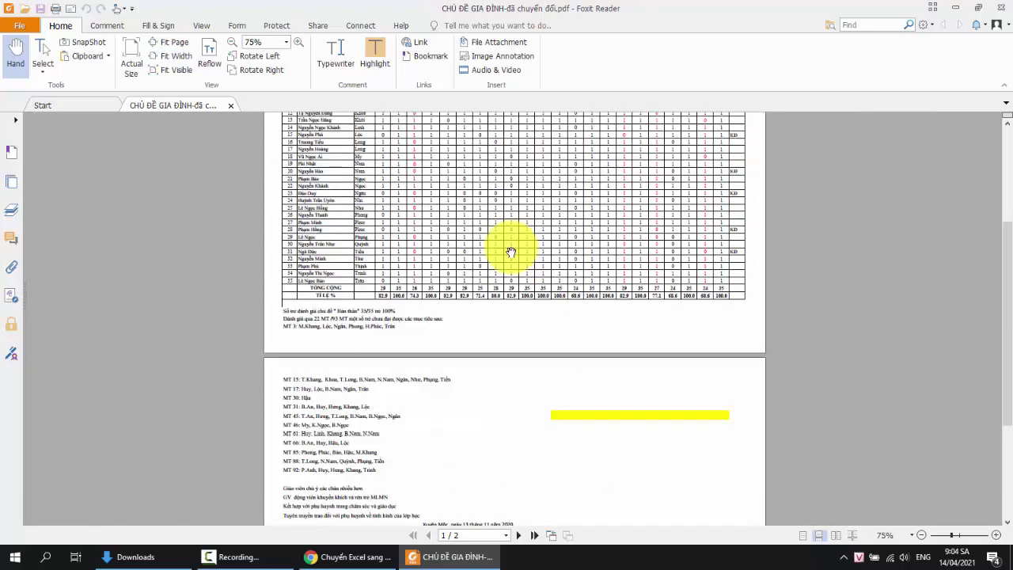
{"action": "scroll", "coordinate": [511, 251], "scroll_direction": "down", "scroll_amount": 5}
{"action": "scroll", "coordinate": [557, 271], "scroll_direction": "up", "scroll_amount": 2}
{"action": "scroll", "coordinate": [559, 278], "scroll_direction": "up", "scroll_amount": 7}
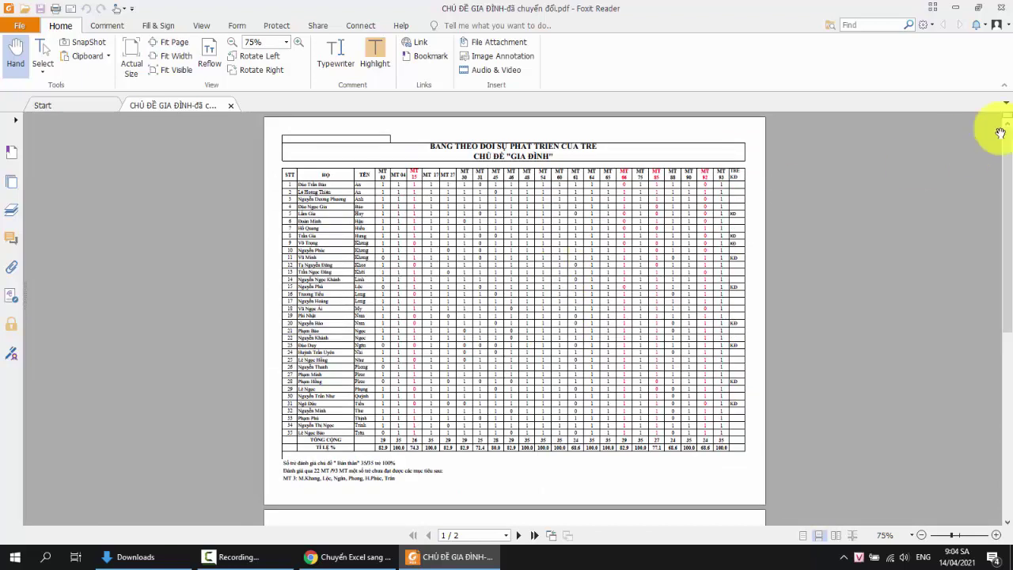
{"action": "left_click", "coordinate": [1005, 10]}
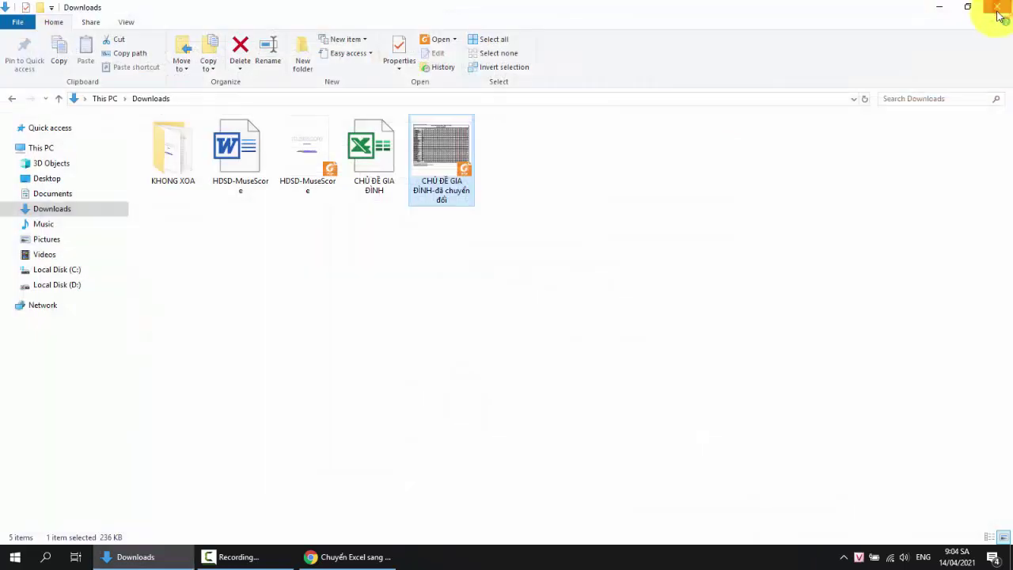
- Go back to Smallpdf's tools list and open the PDF sang Excel converter
{"action": "left_click", "coordinate": [520, 289]}
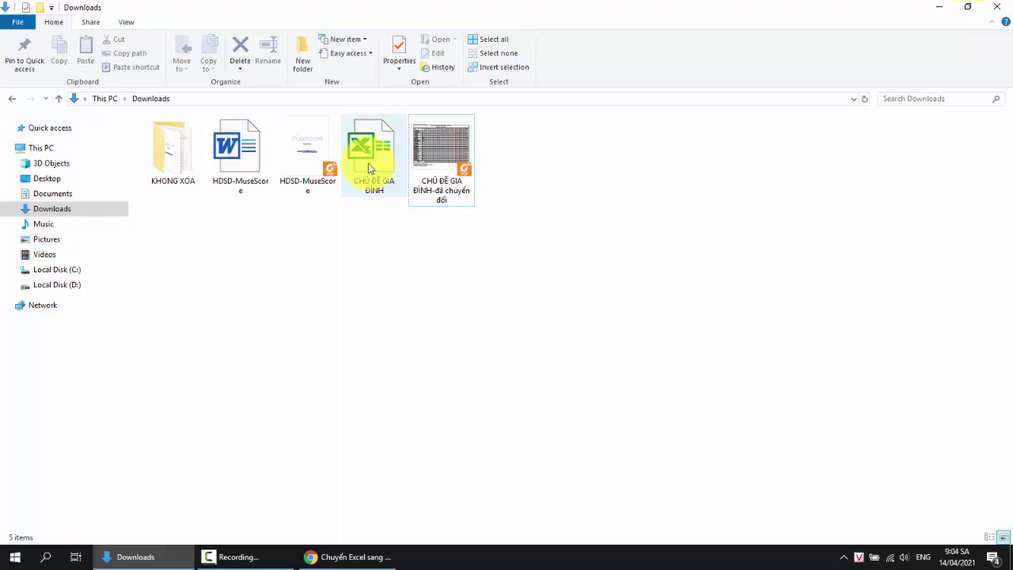
{"action": "left_click", "coordinate": [352, 556]}
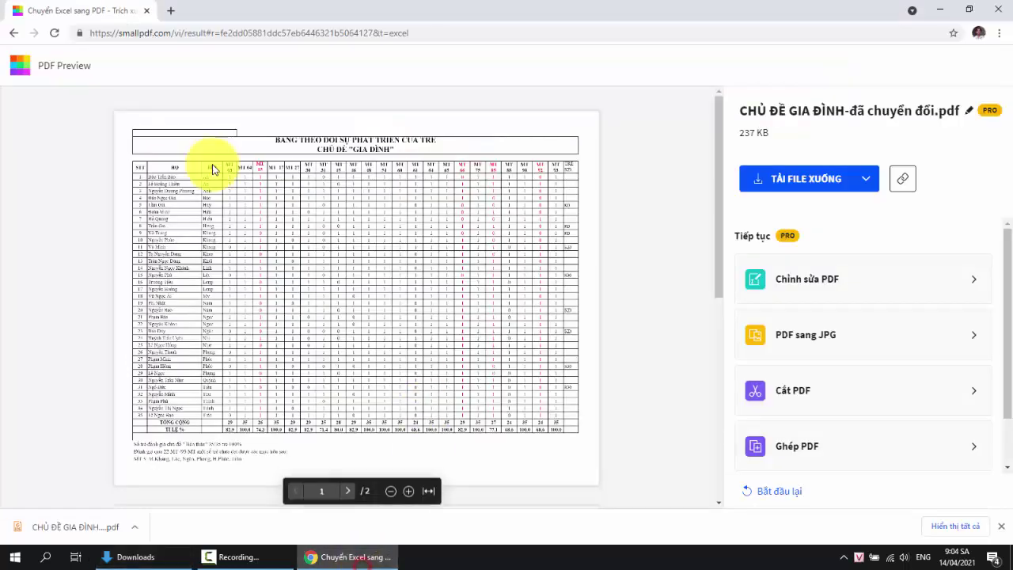
{"action": "left_click", "coordinate": [13, 34]}
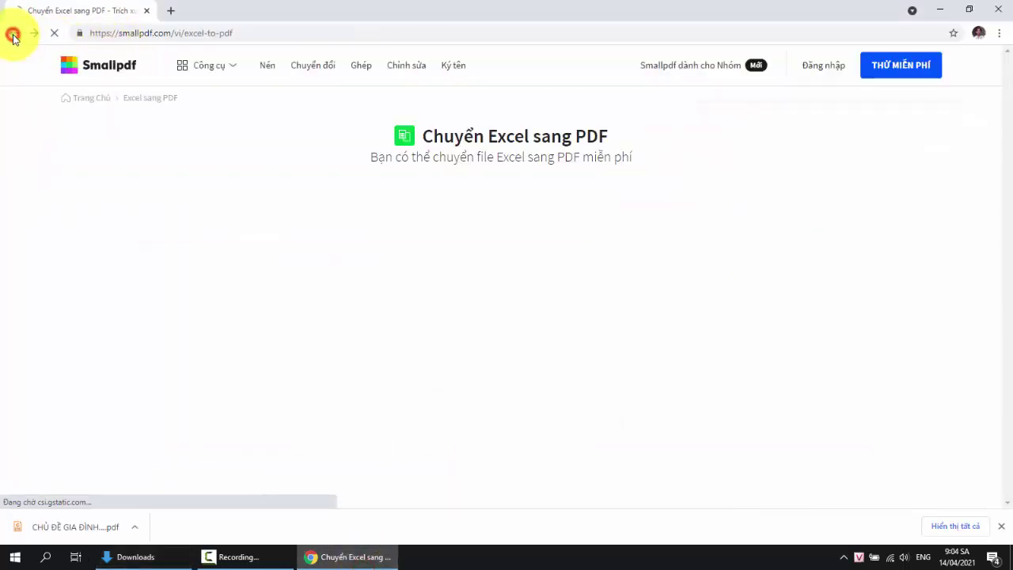
{"action": "left_click", "coordinate": [13, 34]}
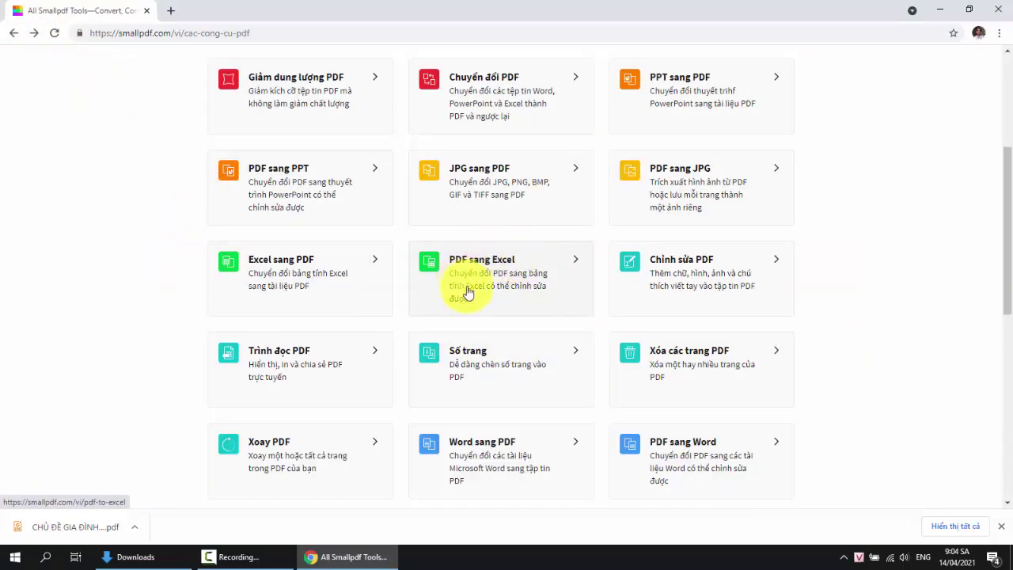
{"action": "left_click", "coordinate": [488, 266]}
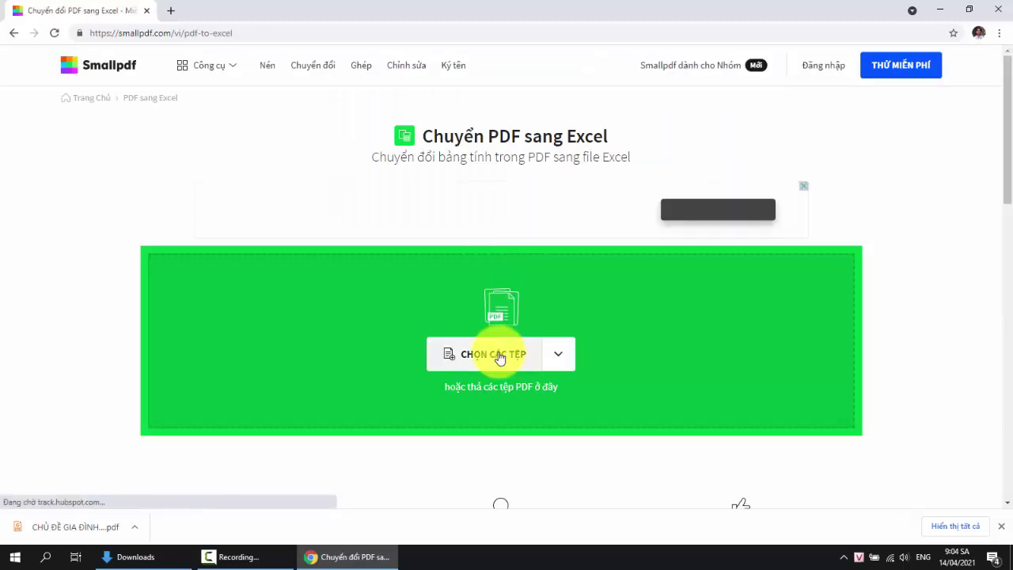
- Upload 'CHỦ ĐỀ GIA ĐÌNH-đã chuyển đổi.pdf' from Downloads
{"action": "left_click", "coordinate": [499, 356]}
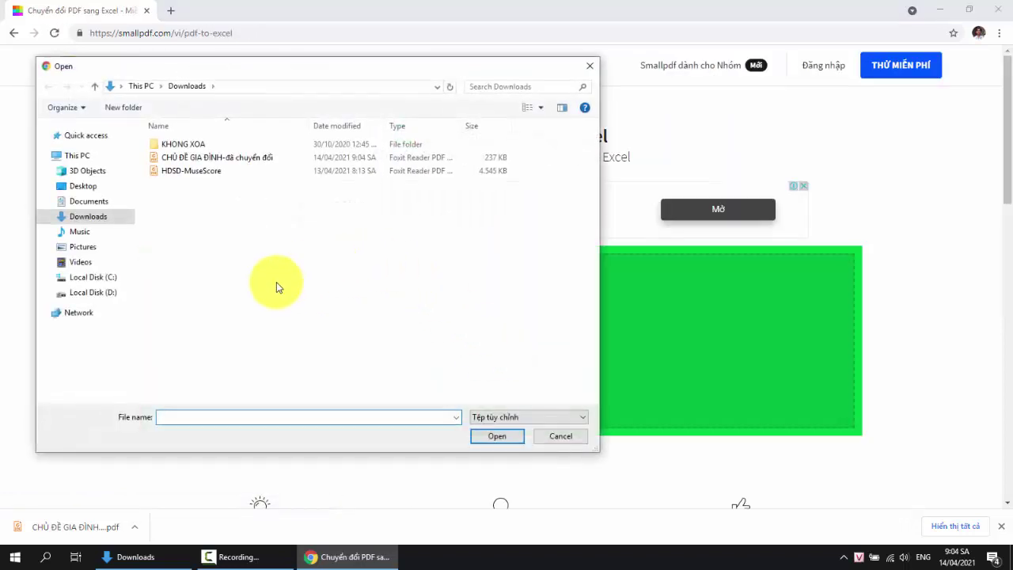
{"action": "left_click", "coordinate": [210, 157]}
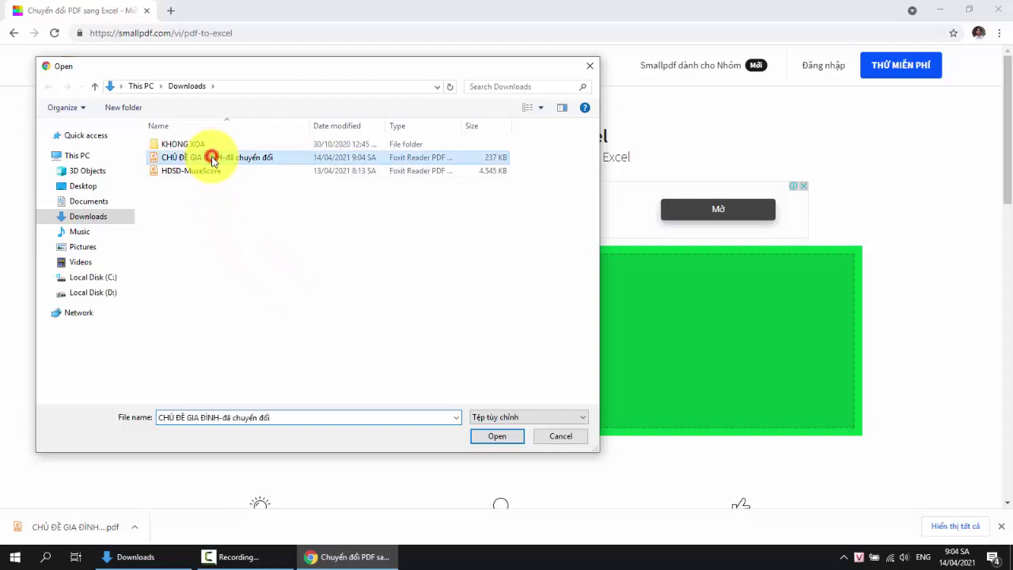
{"action": "left_click", "coordinate": [497, 438]}
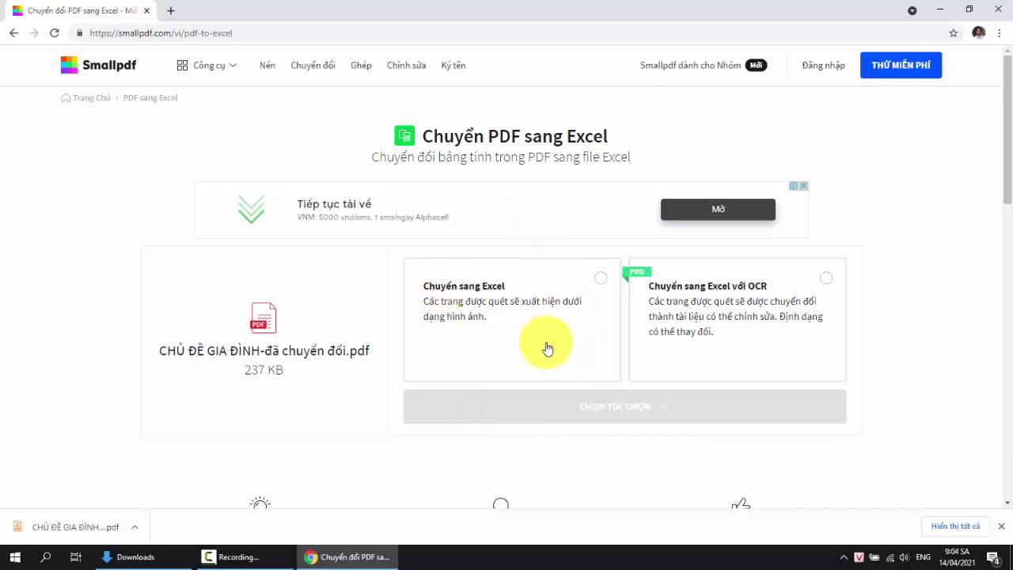
- Convert the PDF to Excel without OCR and save the resulting .xlsx to Downloads
{"action": "left_click", "coordinate": [600, 278]}
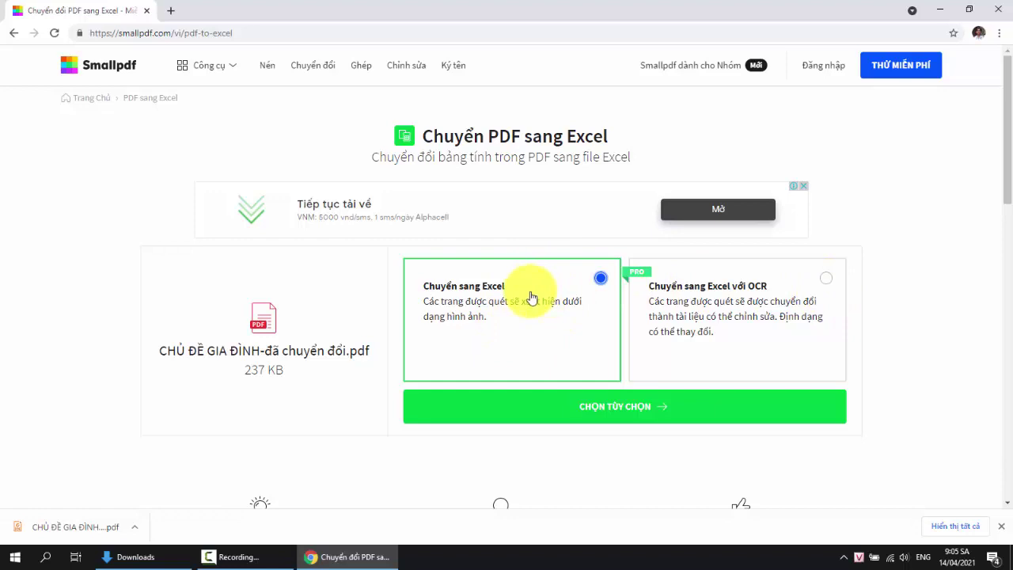
{"action": "left_click", "coordinate": [643, 418]}
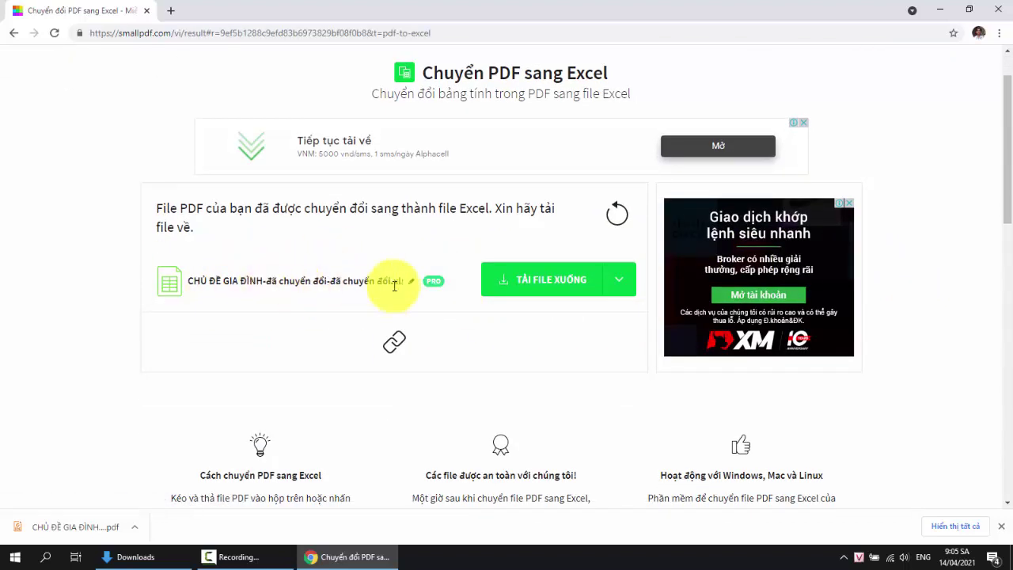
{"action": "left_click", "coordinate": [624, 290]}
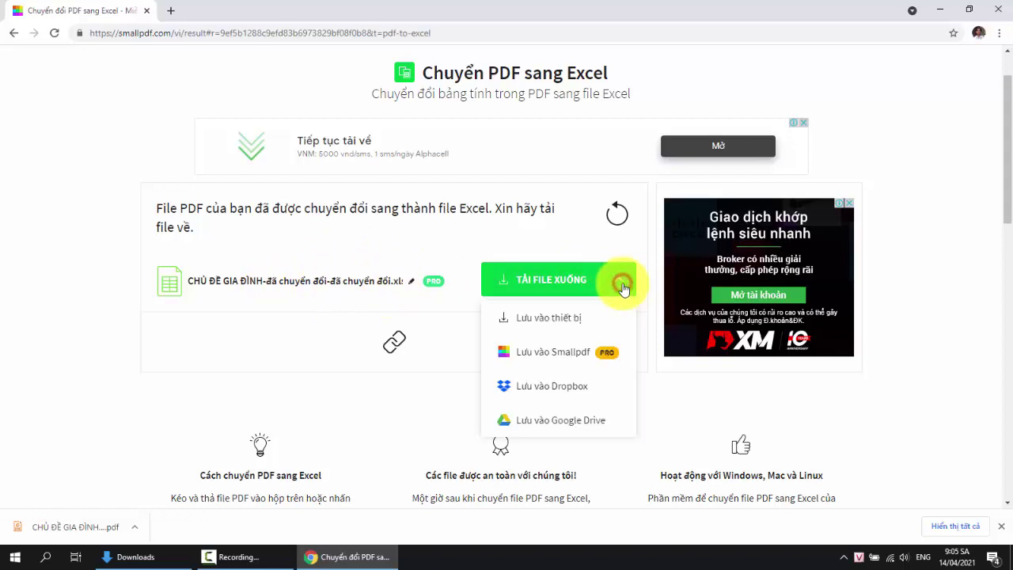
{"action": "left_click", "coordinate": [553, 325]}
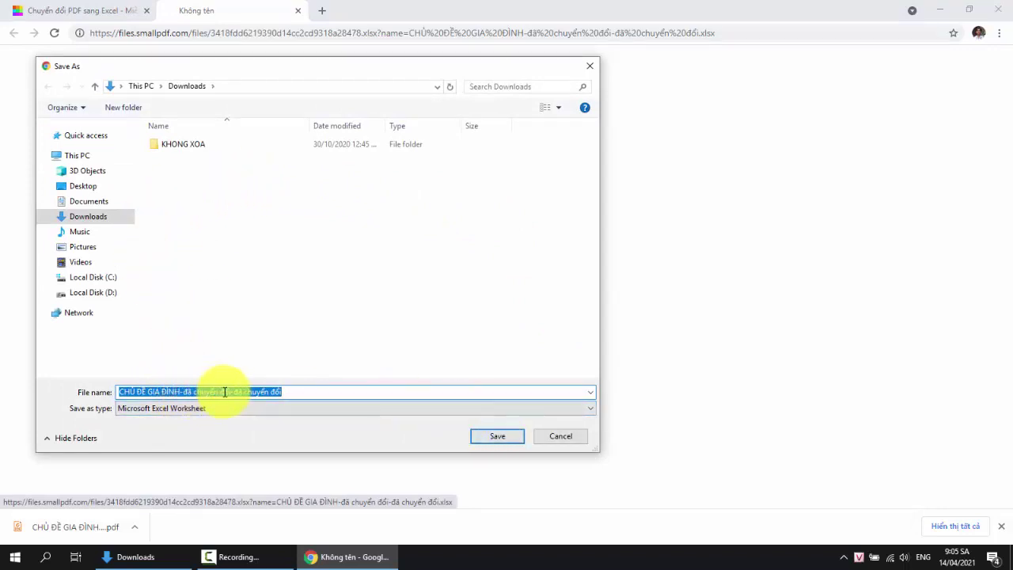
{"action": "left_click", "coordinate": [502, 437]}
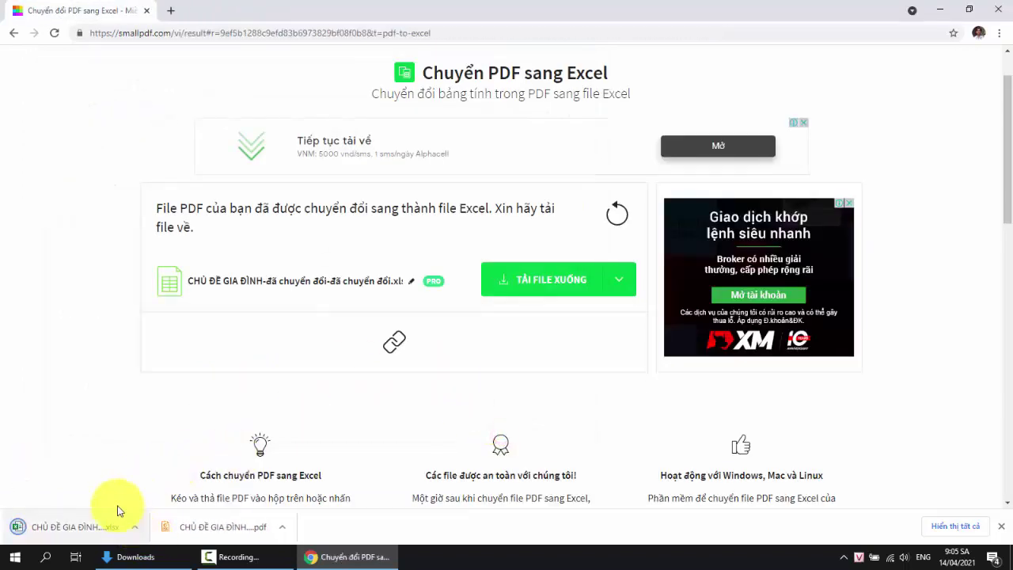
- Open 'CHỦ ĐỀ GIA ĐÌNH-đã chuyển đổi-đã chuyển đổi.xlsx' from Downloads in Excel
{"action": "left_click", "coordinate": [127, 557]}
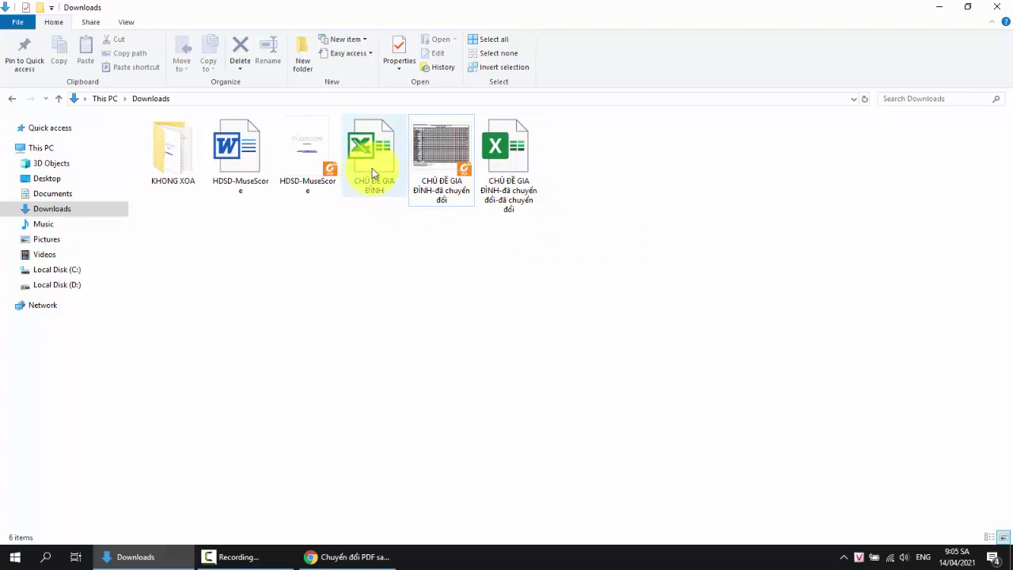
{"action": "right_click", "coordinate": [508, 152]}
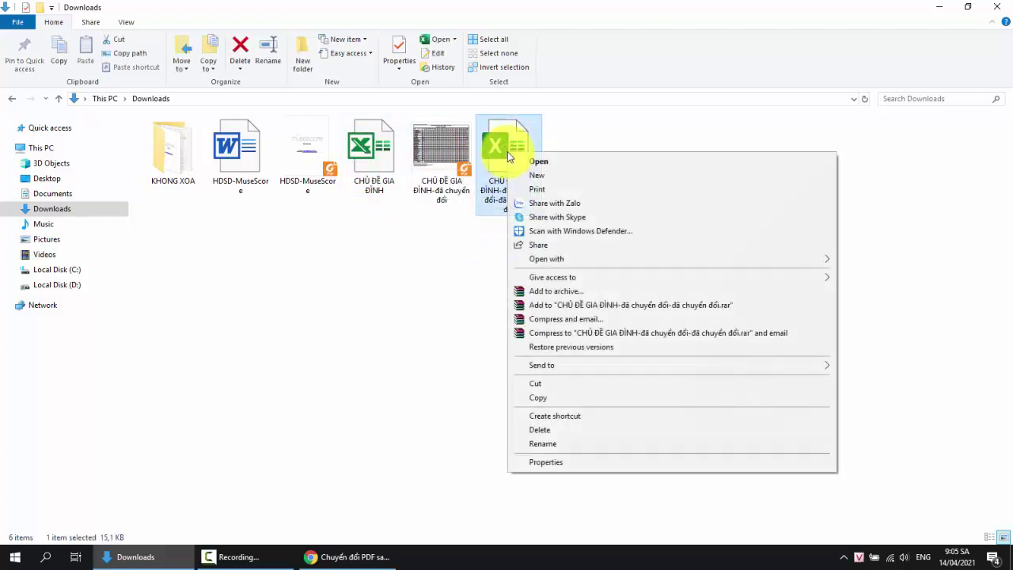
{"action": "left_click", "coordinate": [452, 238]}
{"action": "right_click", "coordinate": [506, 149]}
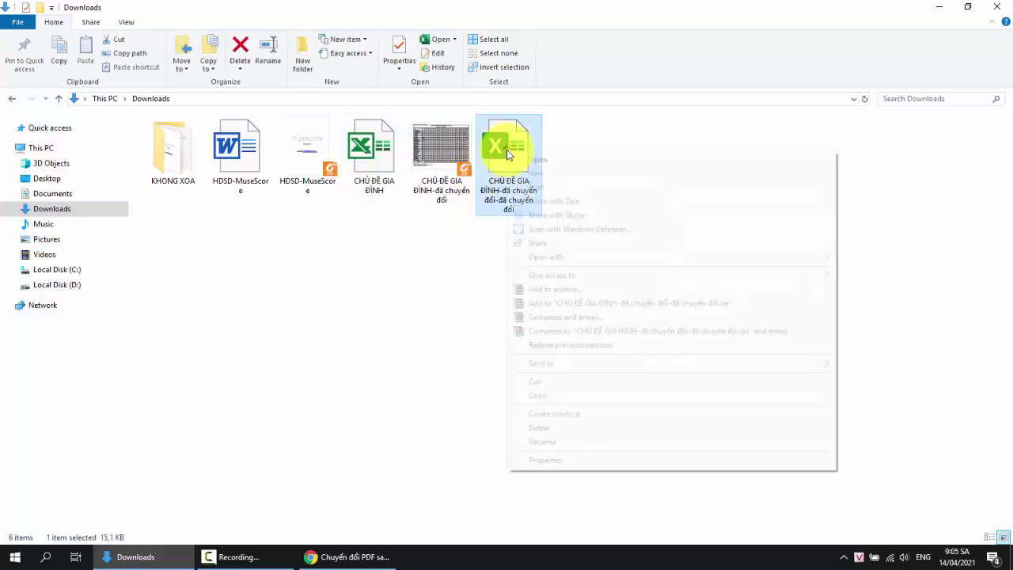
{"action": "left_click", "coordinate": [545, 158]}
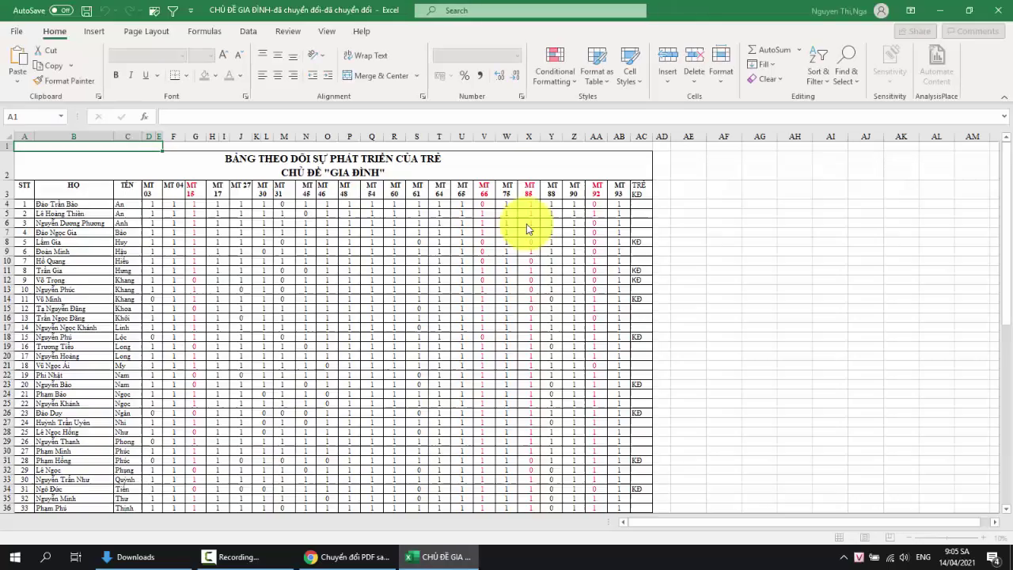
{"action": "left_click", "coordinate": [274, 272]}
{"action": "scroll", "coordinate": [275, 276], "scroll_direction": "down", "scroll_amount": 6}
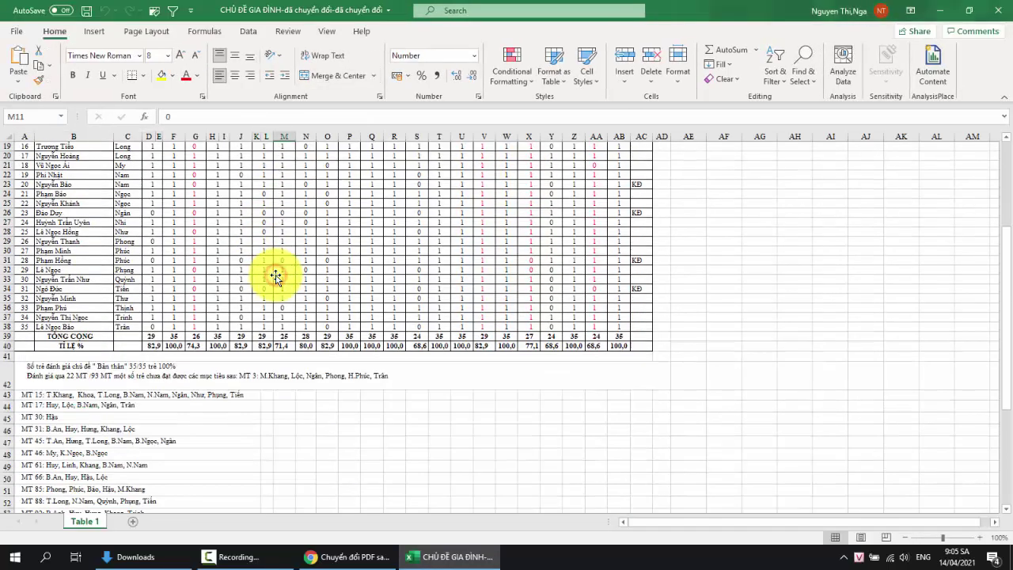
{"action": "scroll", "coordinate": [275, 275], "scroll_direction": "down", "scroll_amount": 5}
{"action": "scroll", "coordinate": [275, 276], "scroll_direction": "up", "scroll_amount": 4}
{"action": "scroll", "coordinate": [276, 276], "scroll_direction": "up", "scroll_amount": 7}
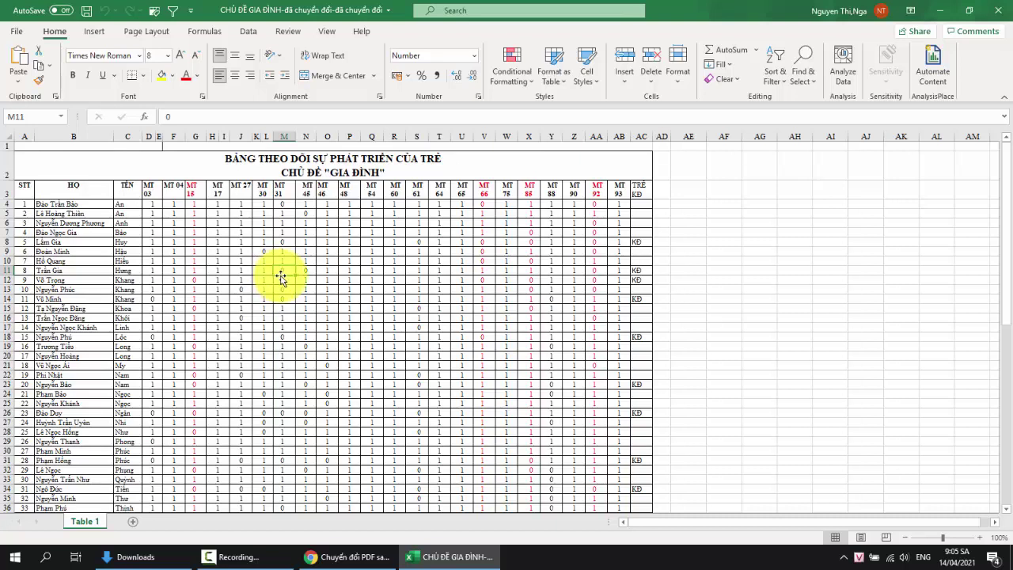
{"action": "left_click", "coordinate": [676, 289]}
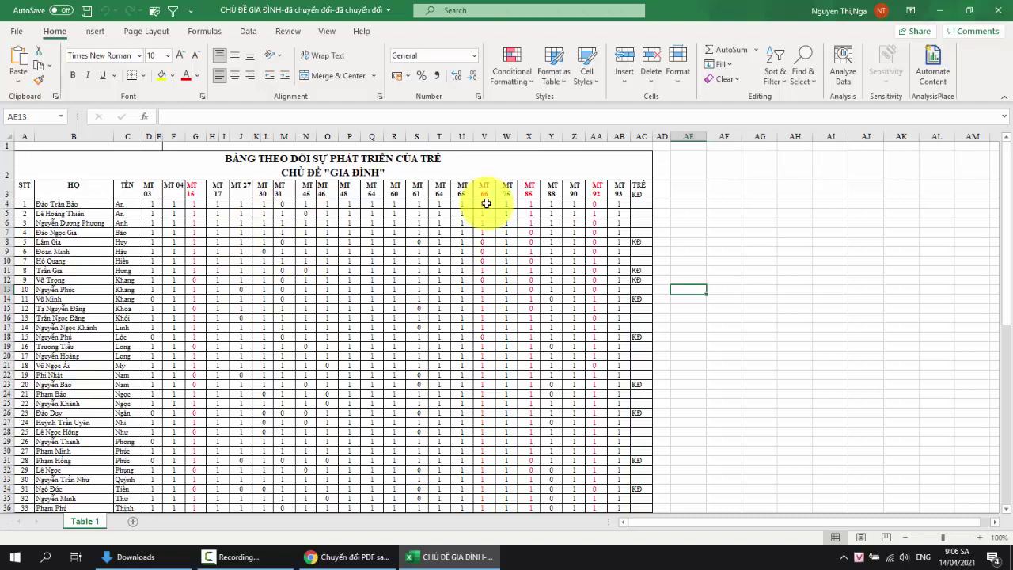
{"action": "left_click", "coordinate": [205, 220]}
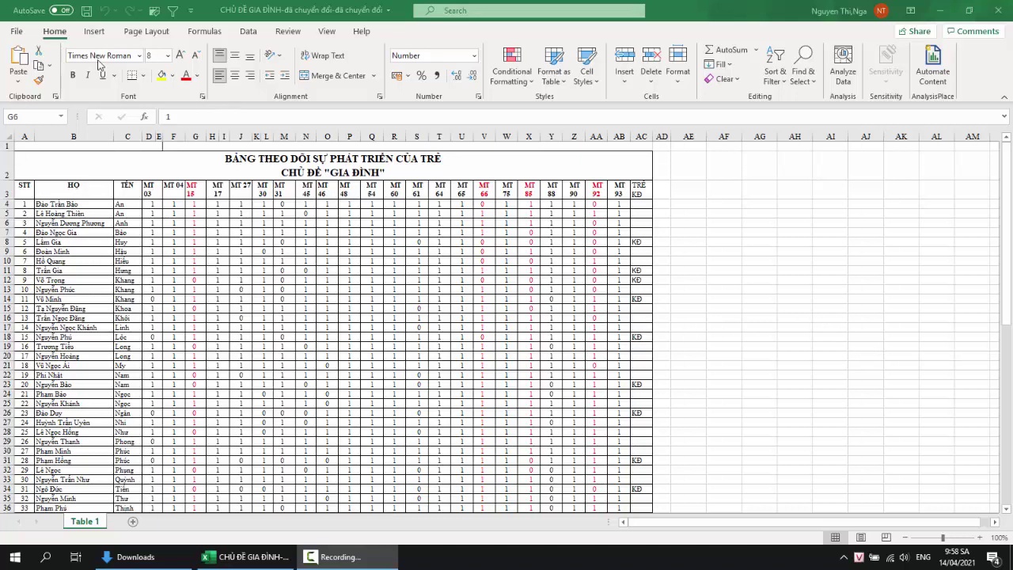
- Save a copy of the tracking workbook as PDF (*.pdf) in the Downloads folder
{"action": "left_click", "coordinate": [16, 32]}
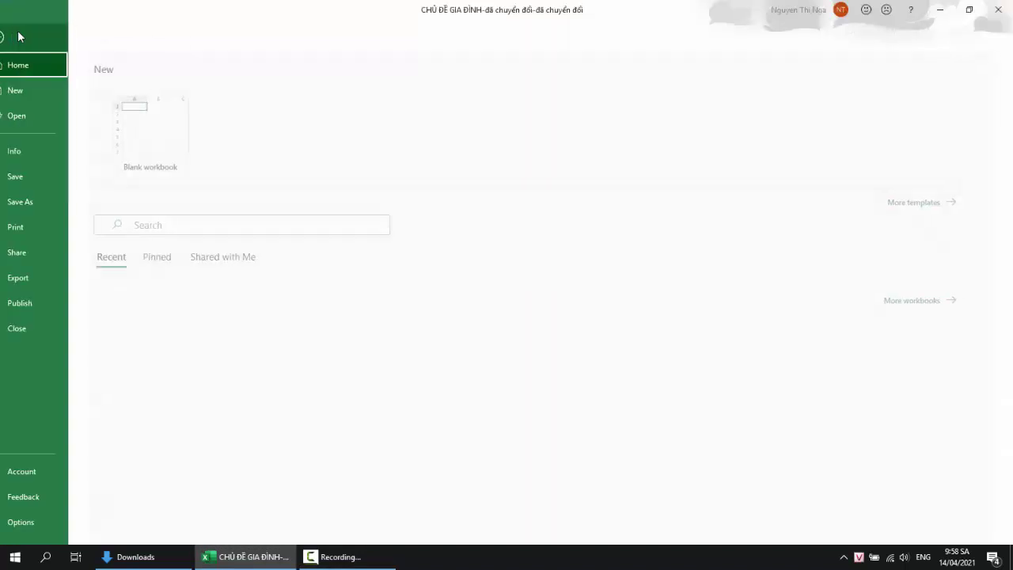
{"action": "left_click", "coordinate": [49, 206]}
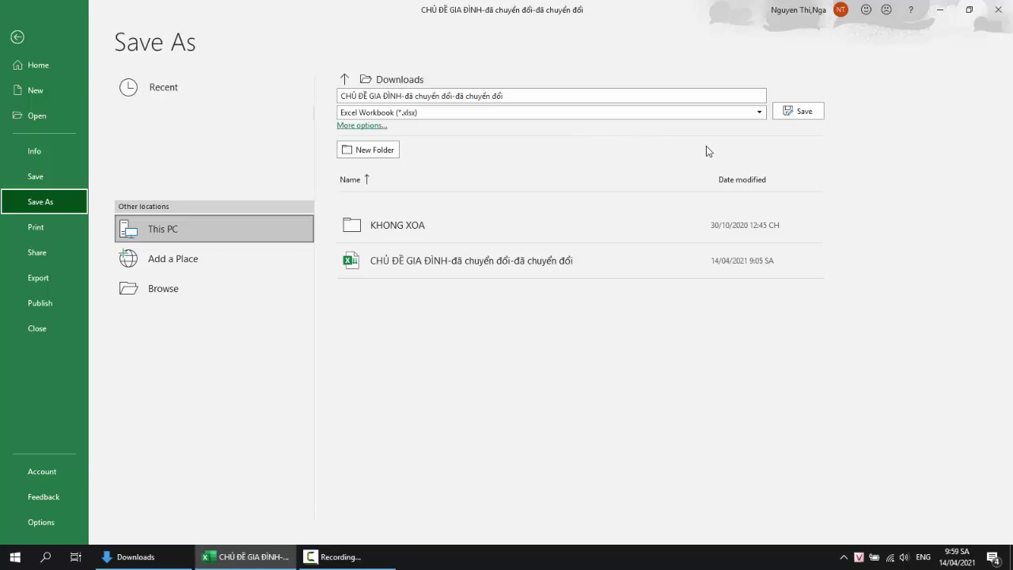
{"action": "left_click", "coordinate": [761, 117]}
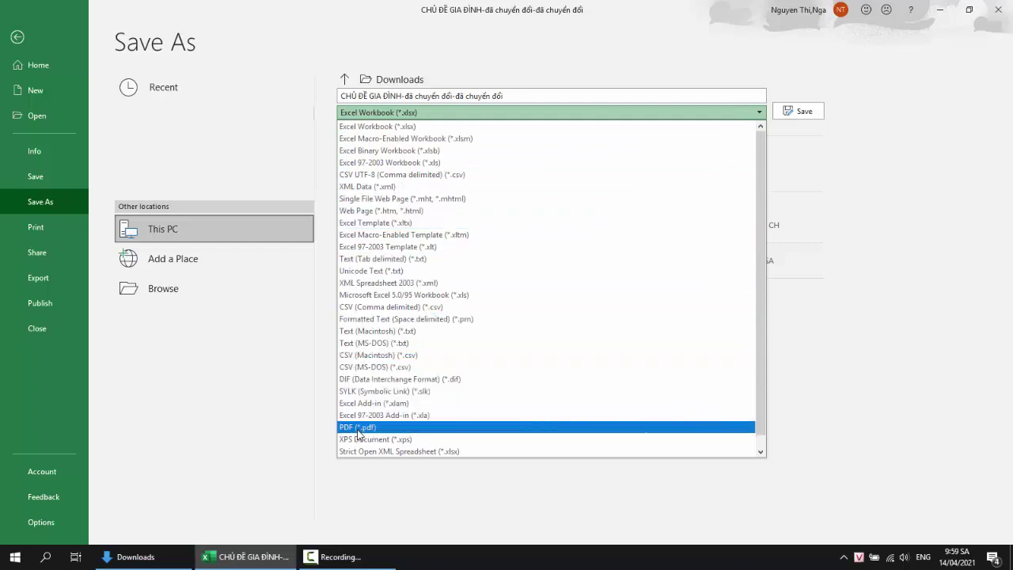
{"action": "left_click", "coordinate": [402, 428]}
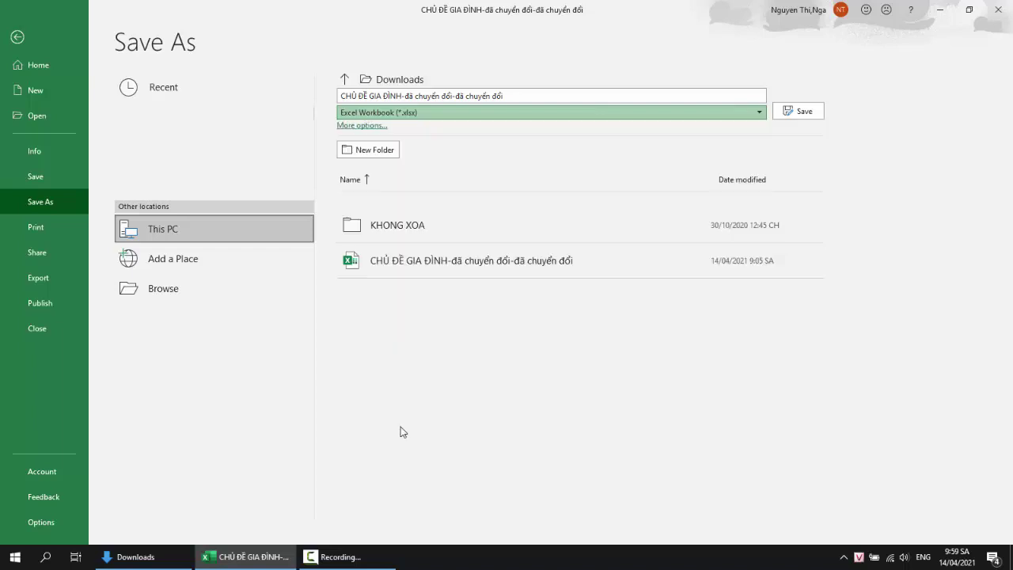
{"action": "left_click", "coordinate": [804, 112]}
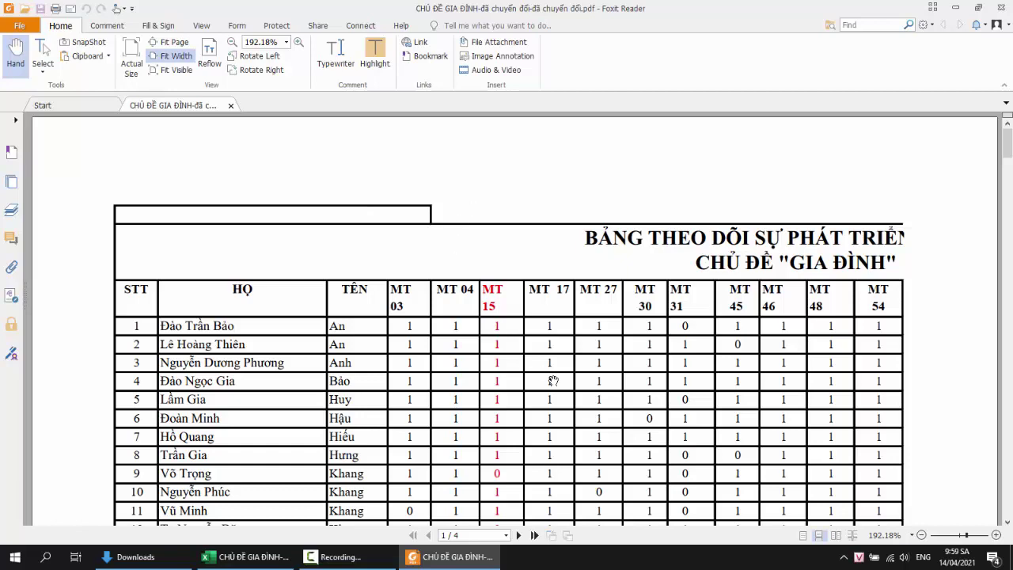
- Fit the page view, review all four portrait PDF pages, then close Foxit Reader
{"action": "key", "text": "ctrl+0"}
{"action": "scroll", "coordinate": [624, 281], "scroll_direction": "down", "scroll_amount": 1}
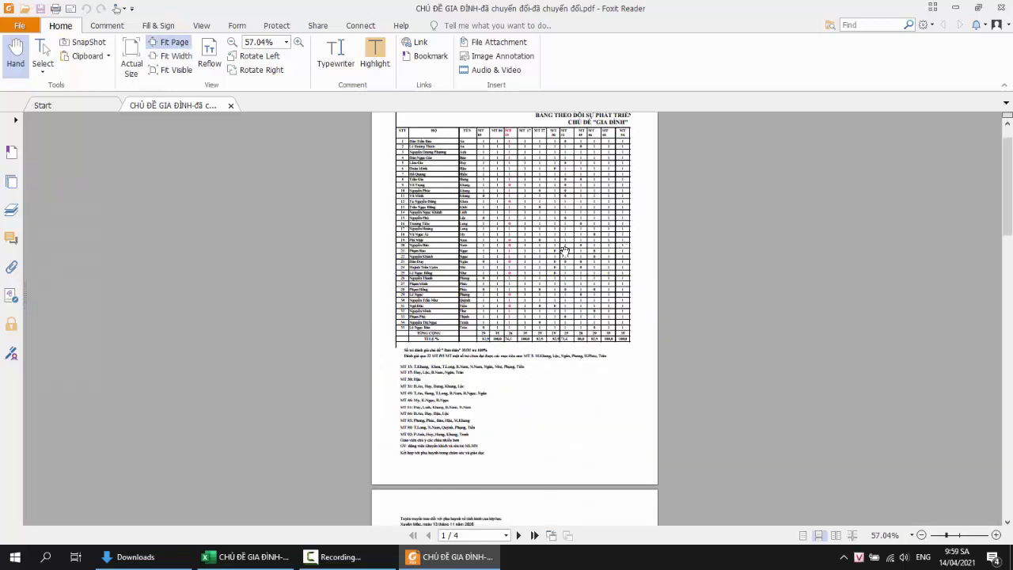
{"action": "scroll", "coordinate": [561, 251], "scroll_direction": "down", "scroll_amount": 4}
{"action": "scroll", "coordinate": [562, 252], "scroll_direction": "down", "scroll_amount": 4}
{"action": "scroll", "coordinate": [561, 252], "scroll_direction": "down", "scroll_amount": 10}
{"action": "scroll", "coordinate": [561, 252], "scroll_direction": "down", "scroll_amount": 3}
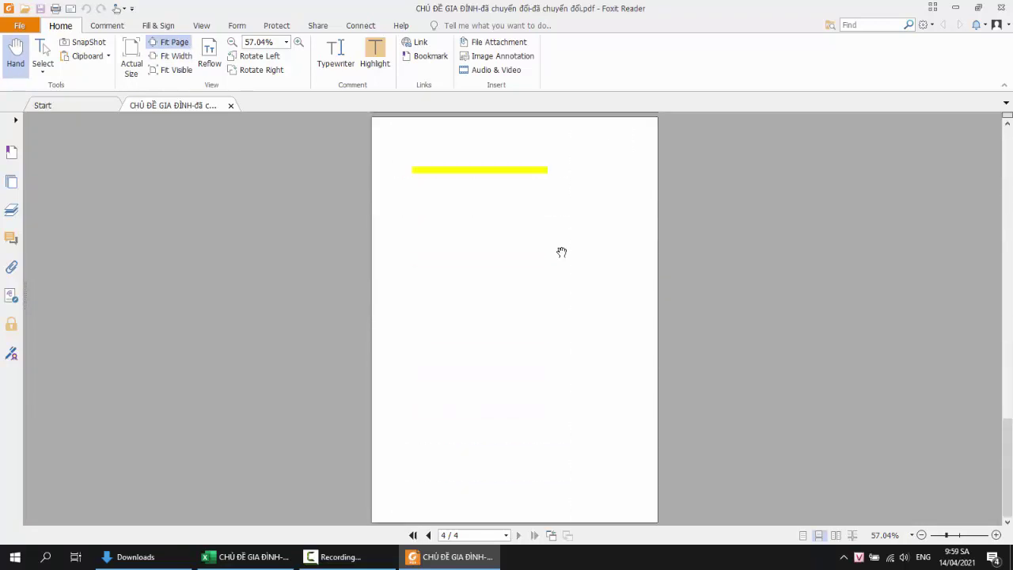
{"action": "scroll", "coordinate": [561, 252], "scroll_direction": "up", "scroll_amount": 3}
{"action": "scroll", "coordinate": [561, 252], "scroll_direction": "up", "scroll_amount": 10}
{"action": "scroll", "coordinate": [561, 252], "scroll_direction": "up", "scroll_amount": 8}
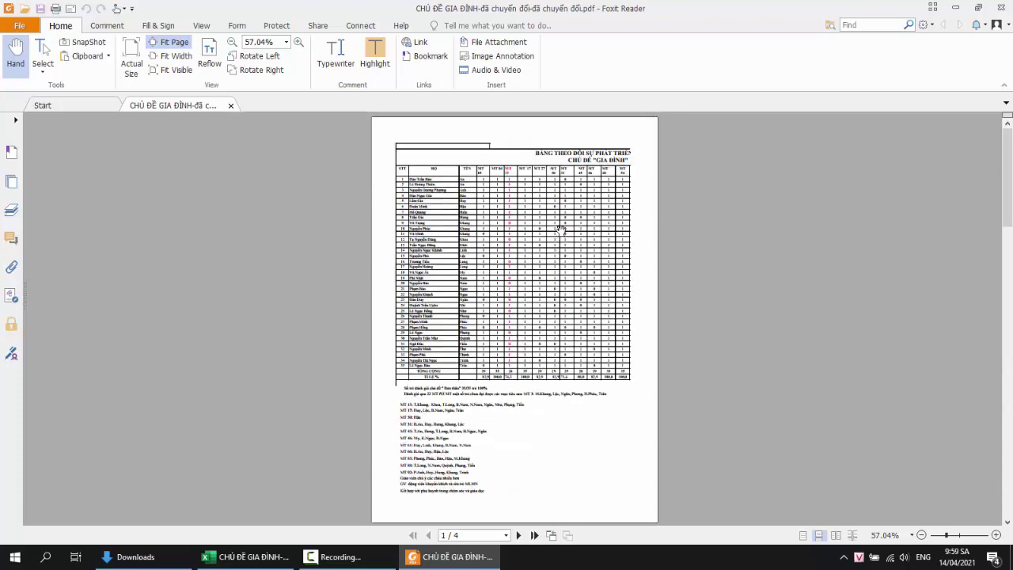
{"action": "scroll", "coordinate": [530, 249], "scroll_direction": "down", "scroll_amount": 3}
{"action": "scroll", "coordinate": [509, 264], "scroll_direction": "down", "scroll_amount": 4}
{"action": "scroll", "coordinate": [498, 316], "scroll_direction": "down", "scroll_amount": 5}
{"action": "scroll", "coordinate": [497, 339], "scroll_direction": "down", "scroll_amount": 3}
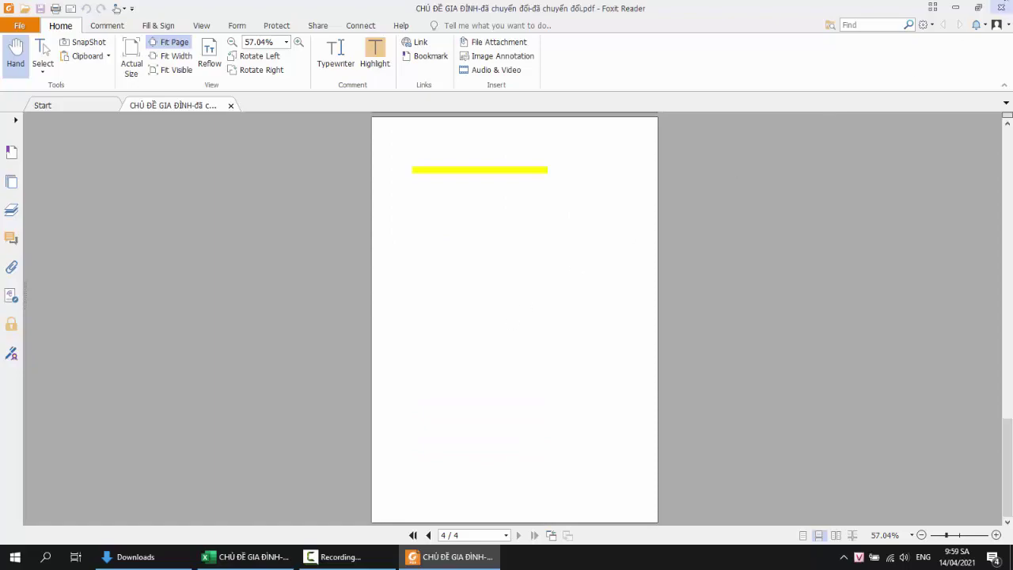
{"action": "left_click", "coordinate": [1002, 8]}
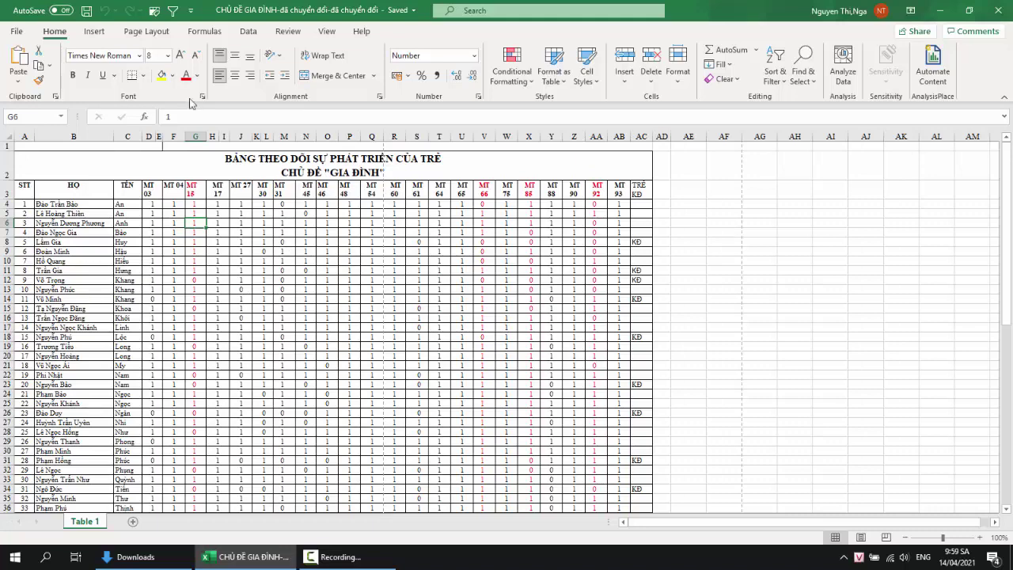
- Switch the sheet's orientation to Landscape and turn on Page Break Preview
{"action": "left_click", "coordinate": [156, 32]}
{"action": "left_click", "coordinate": [177, 67]}
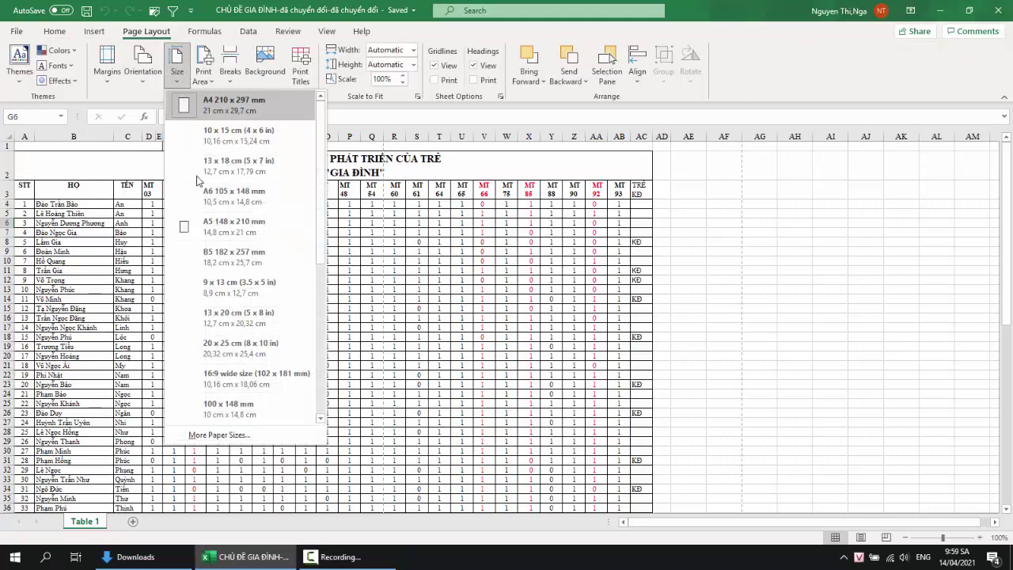
{"action": "left_click", "coordinate": [143, 64]}
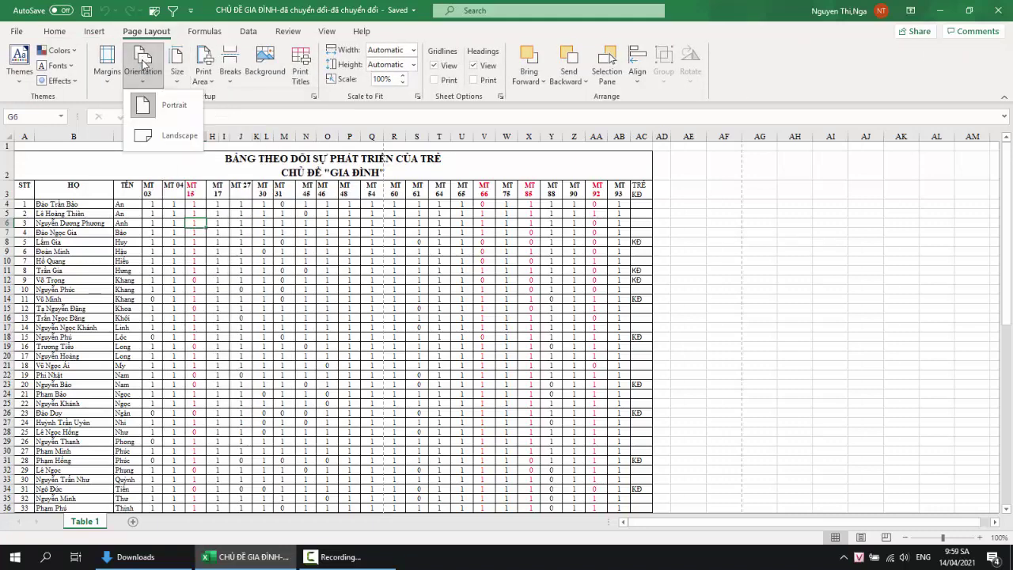
{"action": "left_click", "coordinate": [170, 137]}
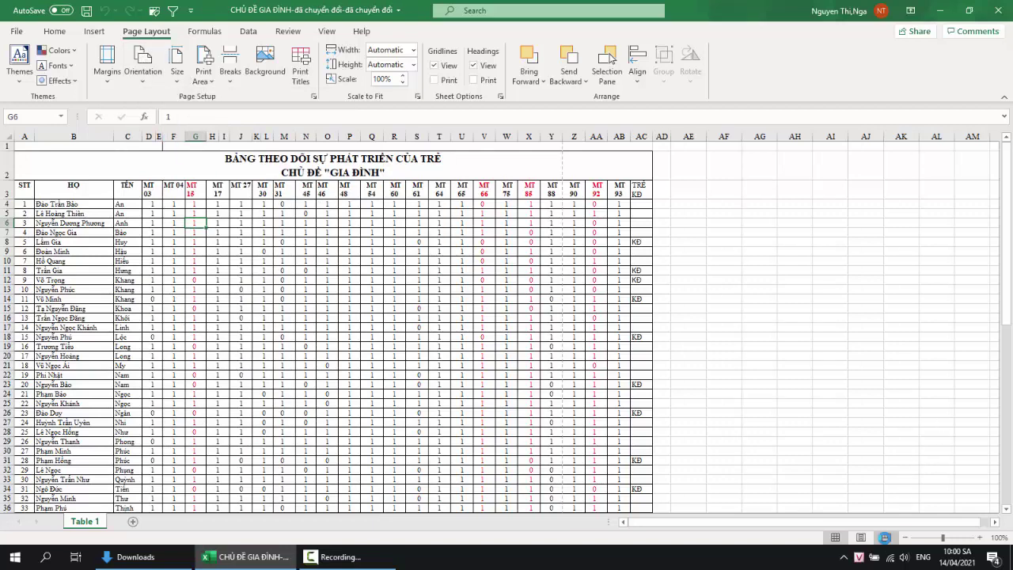
{"action": "left_click", "coordinate": [886, 538]}
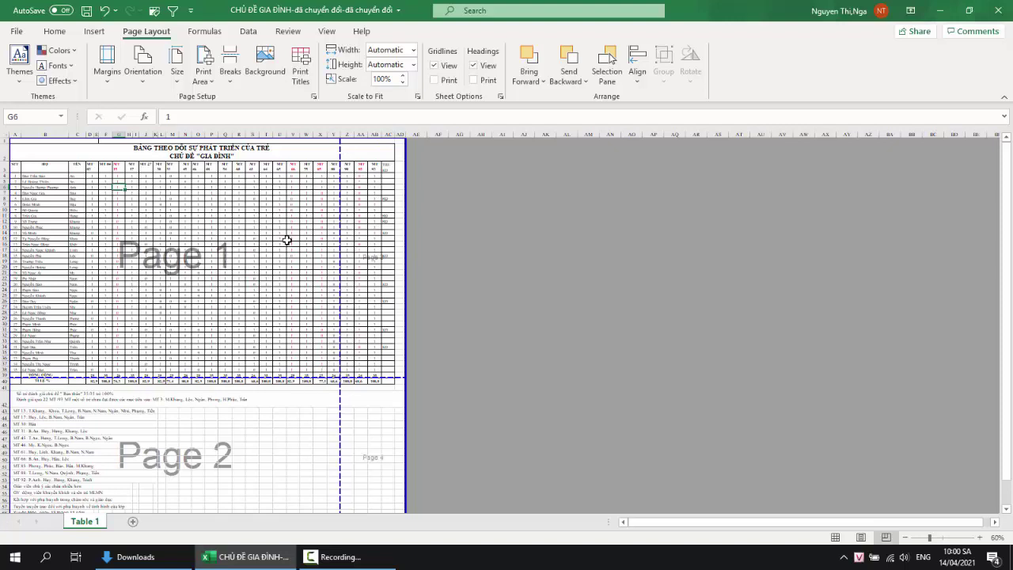
- In Page Setup, set top, bottom, left and right margins to 10 and header/footer to 0
{"action": "scroll", "coordinate": [286, 240], "scroll_direction": "up", "scroll_amount": 3}
{"action": "scroll", "coordinate": [450, 262], "scroll_direction": "up", "scroll_amount": 2}
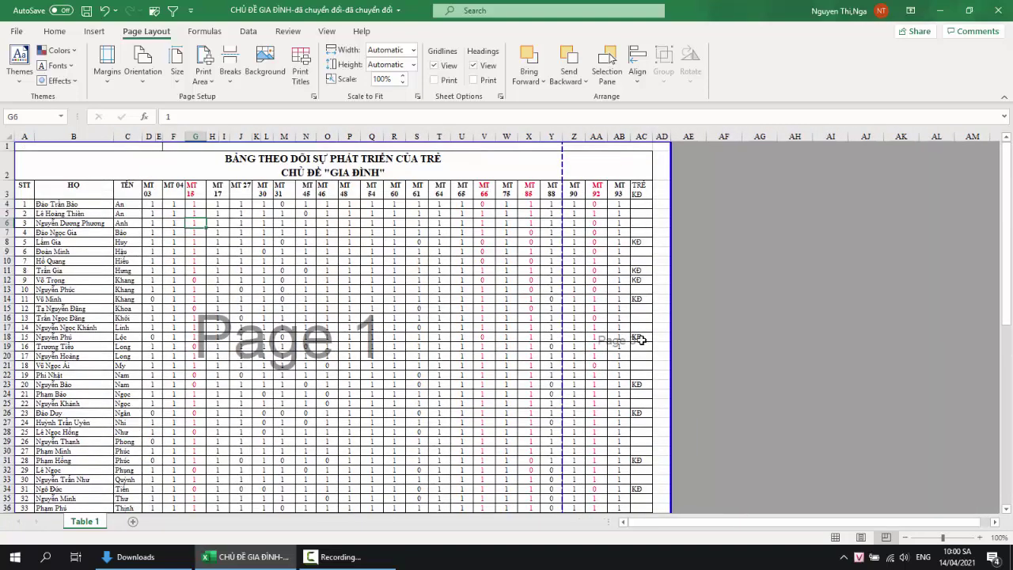
{"action": "scroll", "coordinate": [638, 305], "scroll_direction": "down", "scroll_amount": 4}
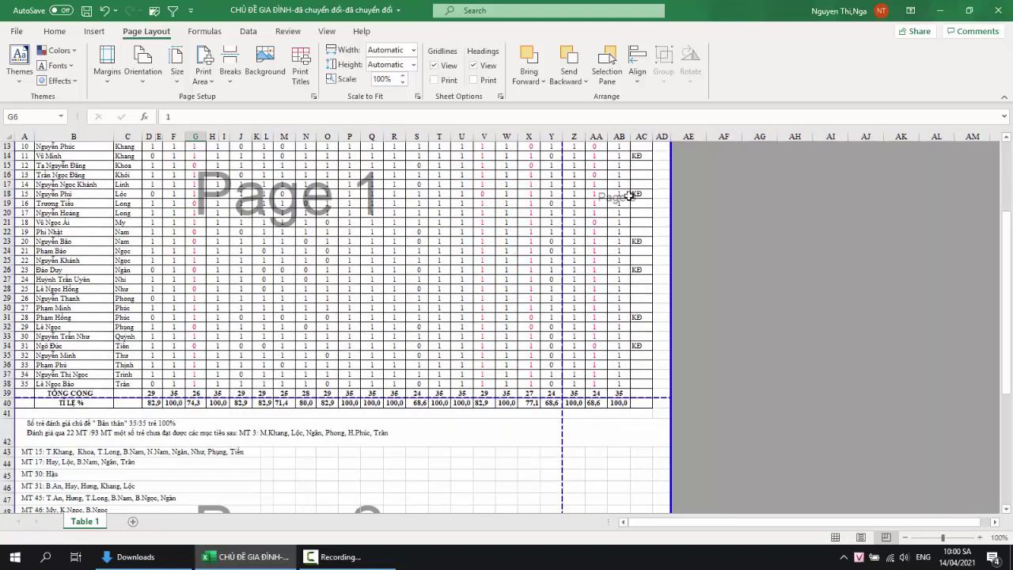
{"action": "scroll", "coordinate": [639, 233], "scroll_direction": "down", "scroll_amount": 5}
{"action": "scroll", "coordinate": [602, 360], "scroll_direction": "down", "scroll_amount": 1}
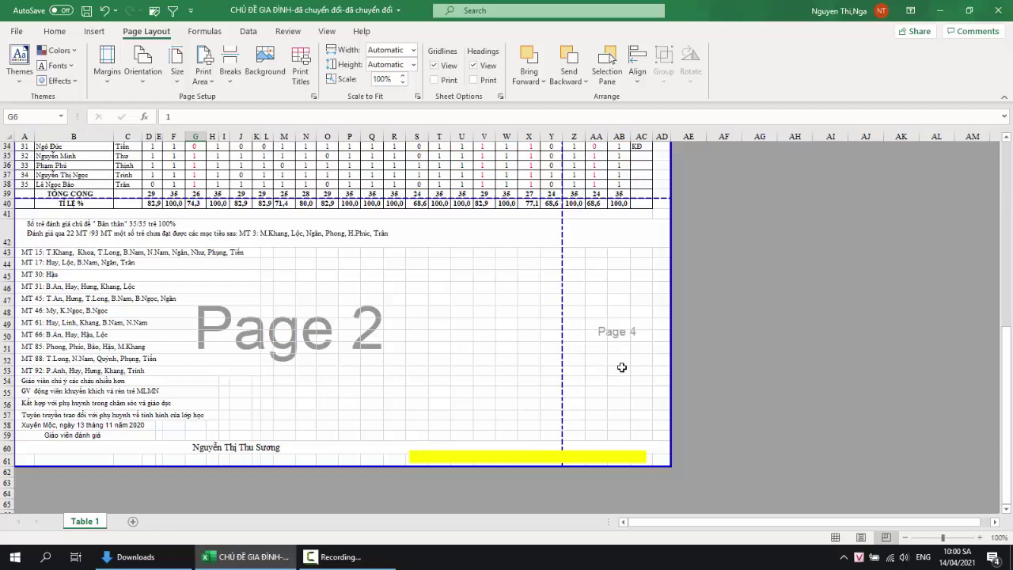
{"action": "scroll", "coordinate": [623, 330], "scroll_direction": "up", "scroll_amount": 3}
{"action": "scroll", "coordinate": [465, 440], "scroll_direction": "up", "scroll_amount": 3}
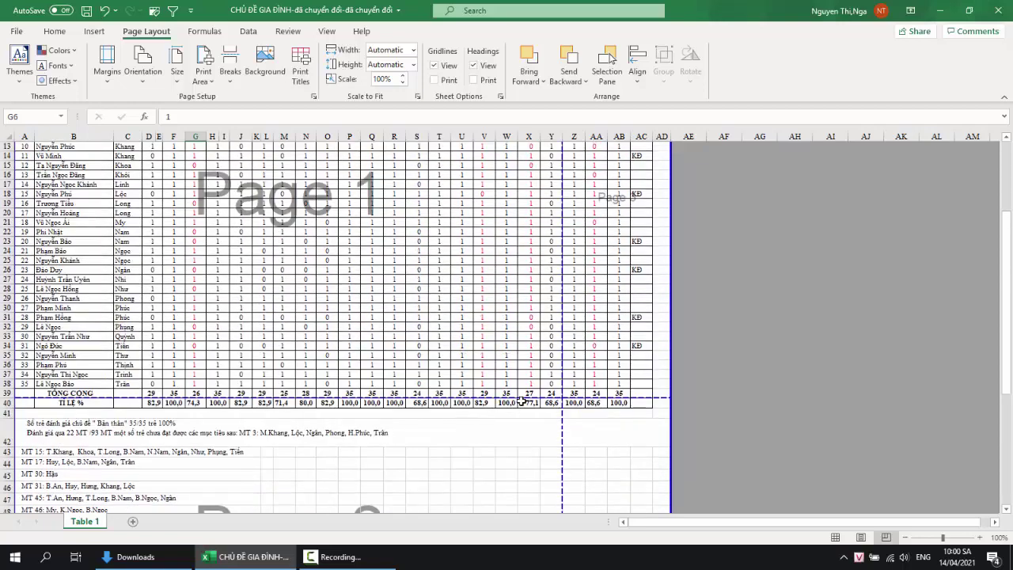
{"action": "scroll", "coordinate": [467, 250], "scroll_direction": "up", "scroll_amount": 3}
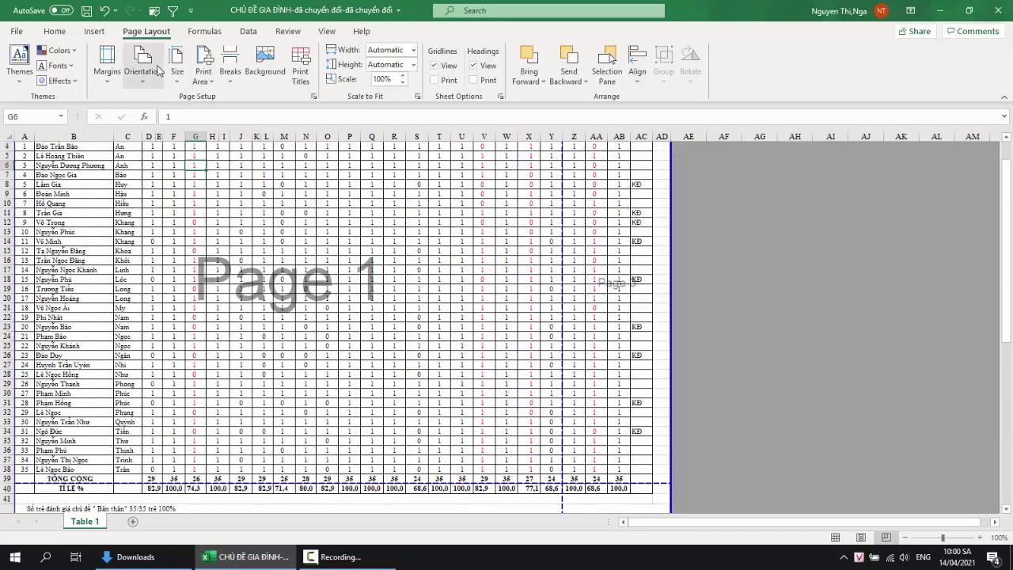
{"action": "left_click", "coordinate": [315, 95]}
{"action": "left_click", "coordinate": [470, 184]}
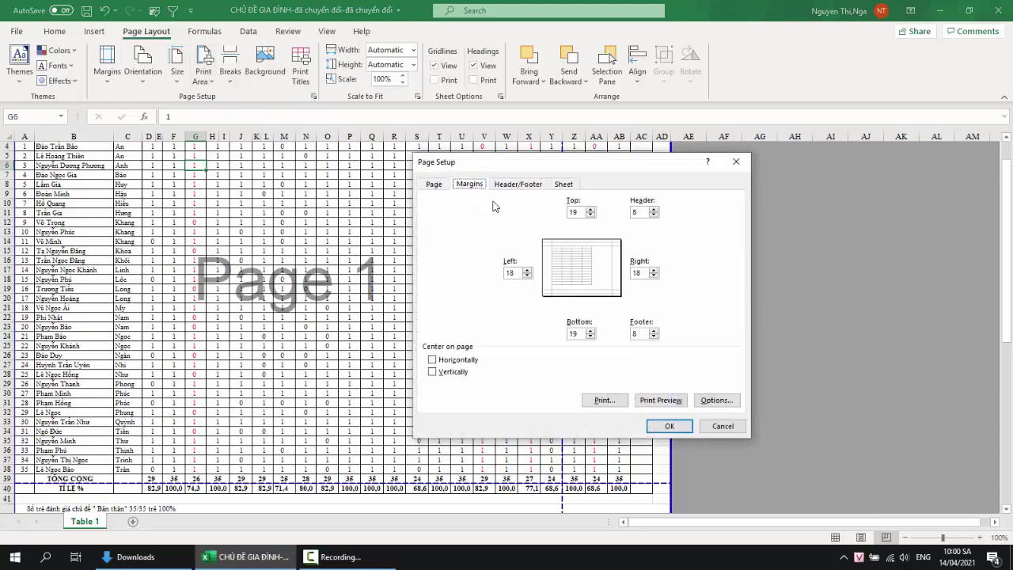
{"action": "left_click", "coordinate": [580, 212]}
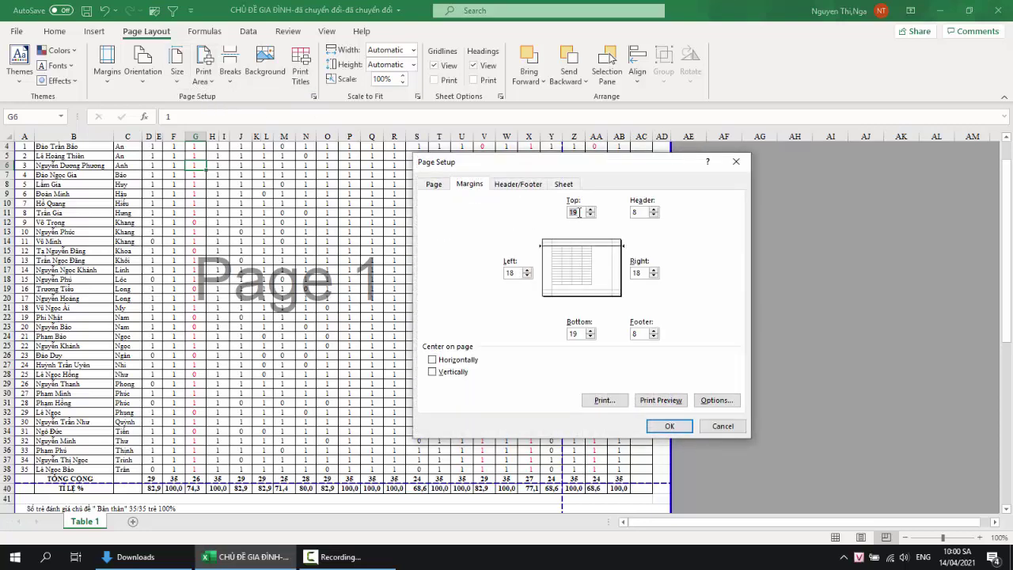
{"action": "type", "text": "10"}
{"action": "key", "text": "Tab"}
{"action": "type", "text": "10"}
{"action": "key", "text": "Tab"}
{"action": "key", "text": "Tab"}
{"action": "key", "text": "Tab"}
{"action": "type", "text": "0"}
{"action": "key", "text": "Tab"}
{"action": "type", "text": "0"}
{"action": "left_click", "coordinate": [669, 426]}
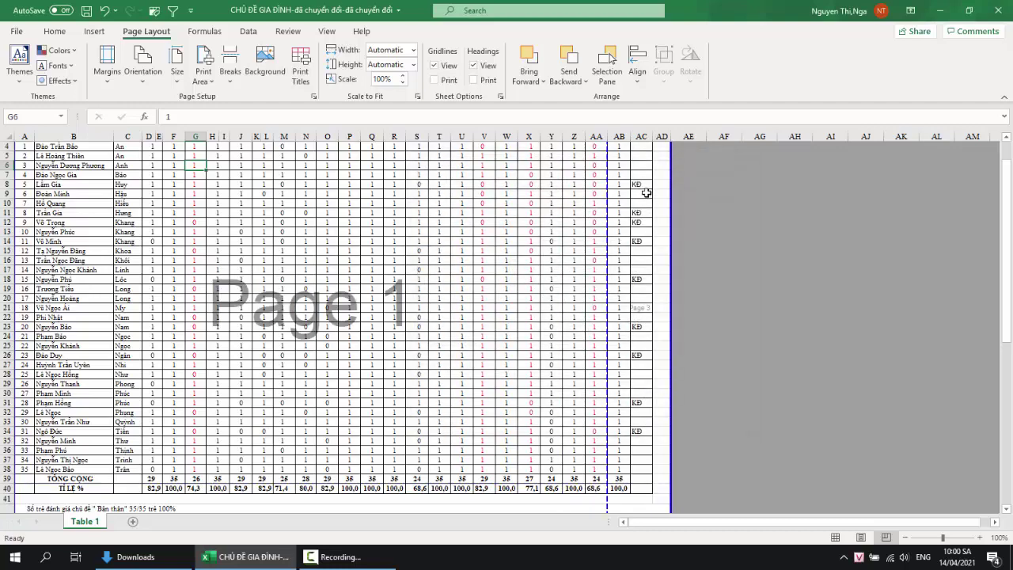
{"action": "scroll", "coordinate": [289, 230], "scroll_direction": "up", "scroll_amount": 1}
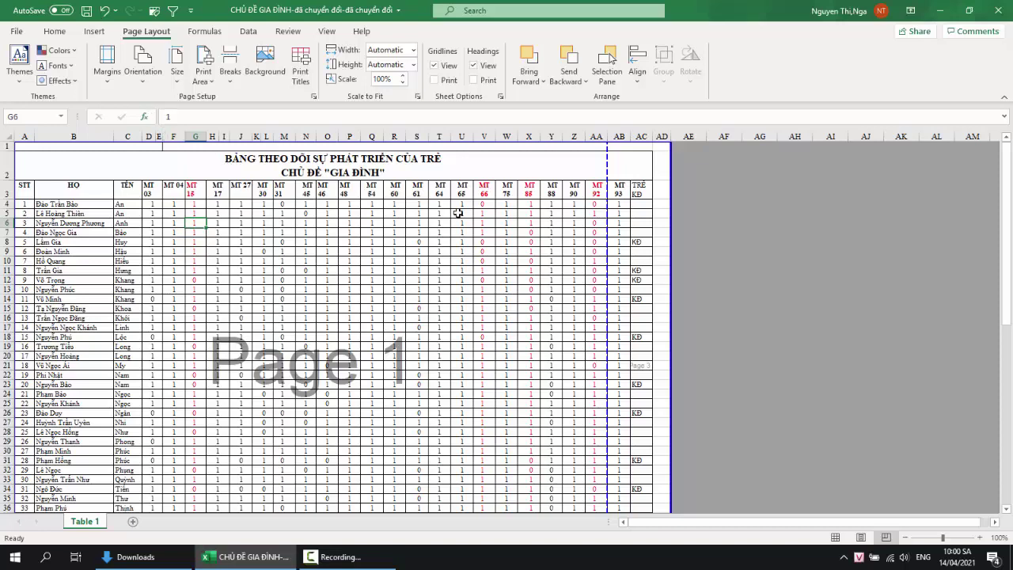
- Set print scaling to Fit All Columns on One Page, reducing the printout to 2 pages
{"action": "left_click", "coordinate": [13, 35]}
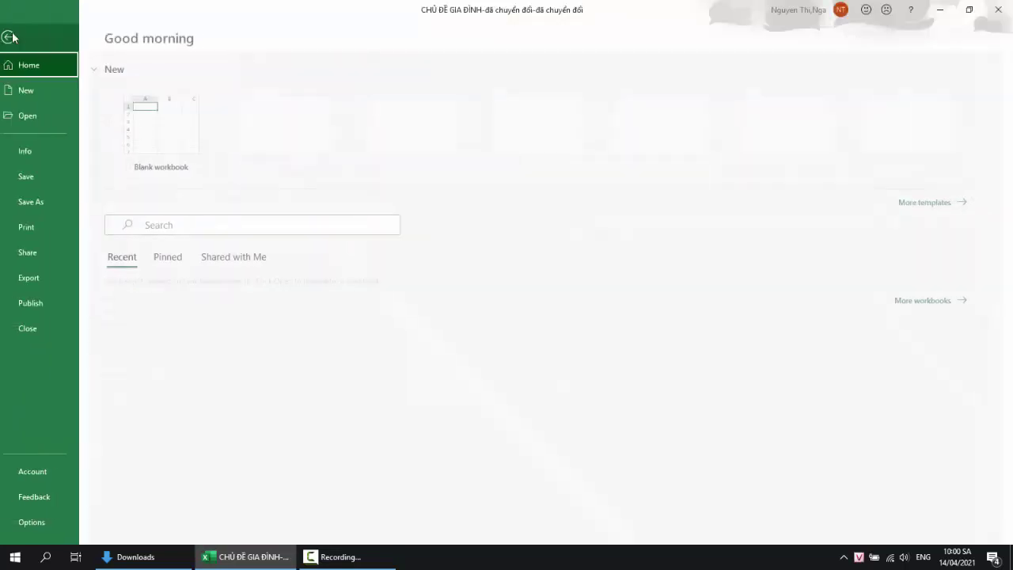
{"action": "left_click", "coordinate": [48, 229]}
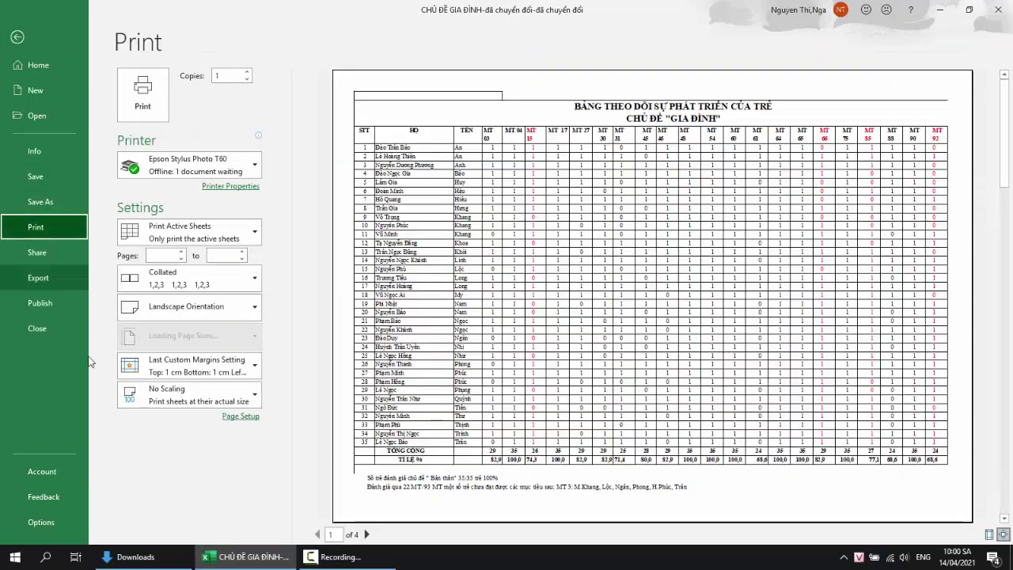
{"action": "left_click", "coordinate": [218, 434]}
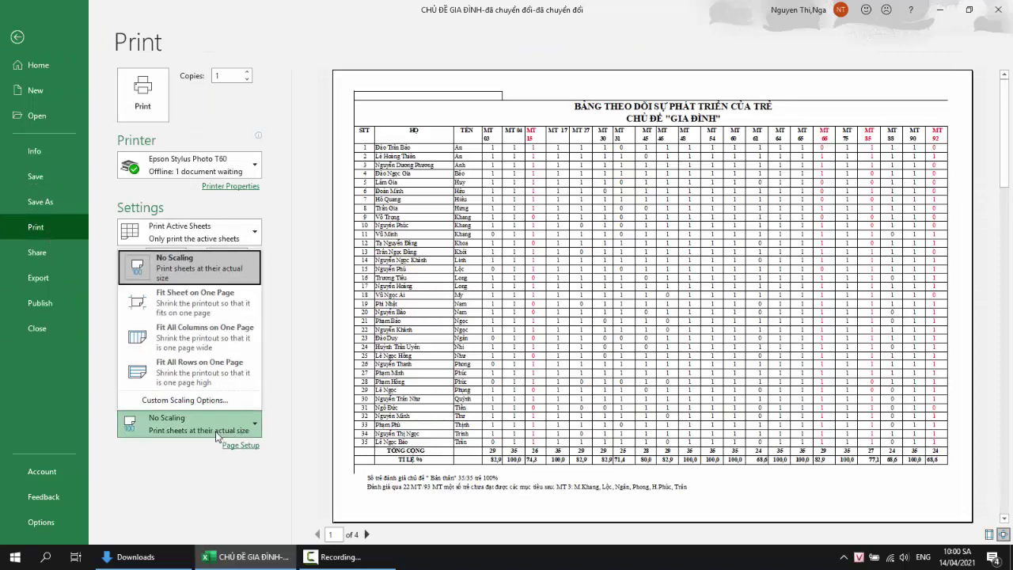
{"action": "key", "text": "Escape"}
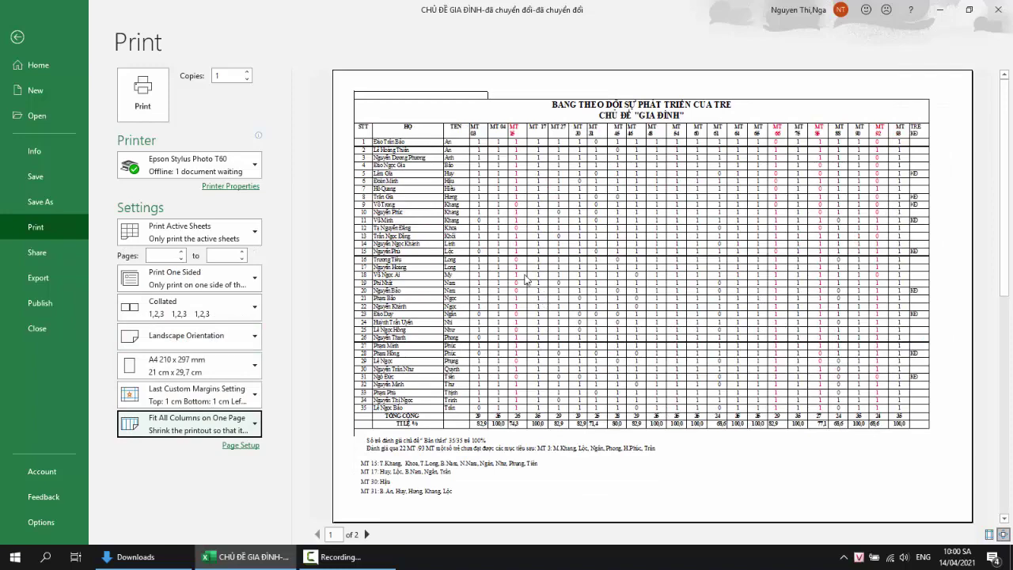
{"action": "left_click", "coordinate": [18, 37]}
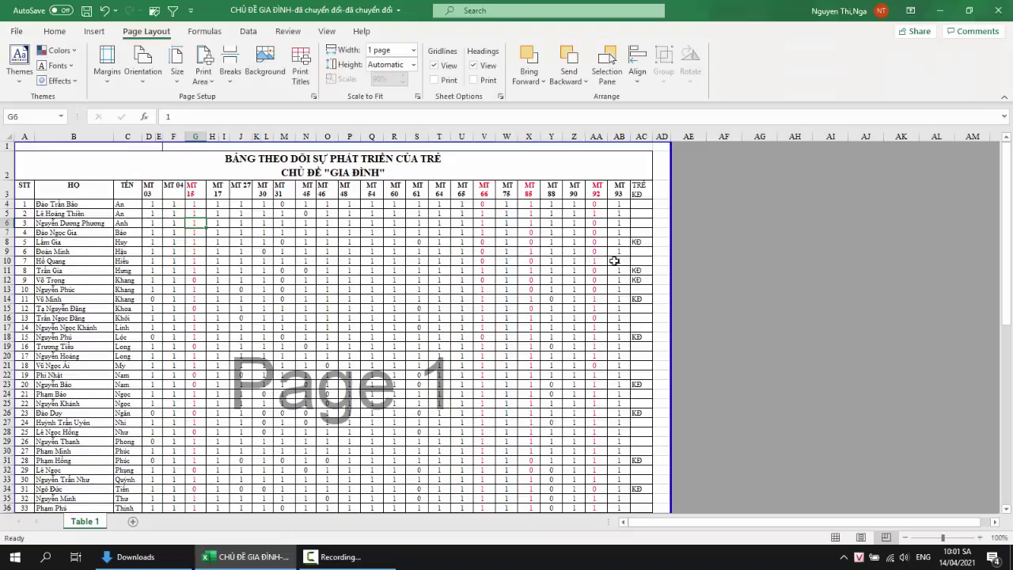
{"action": "scroll", "coordinate": [523, 235], "scroll_direction": "down", "scroll_amount": 3}
{"action": "scroll", "coordinate": [487, 192], "scroll_direction": "down", "scroll_amount": 2}
{"action": "scroll", "coordinate": [481, 202], "scroll_direction": "down", "scroll_amount": 2}
{"action": "scroll", "coordinate": [430, 385], "scroll_direction": "down", "scroll_amount": 4}
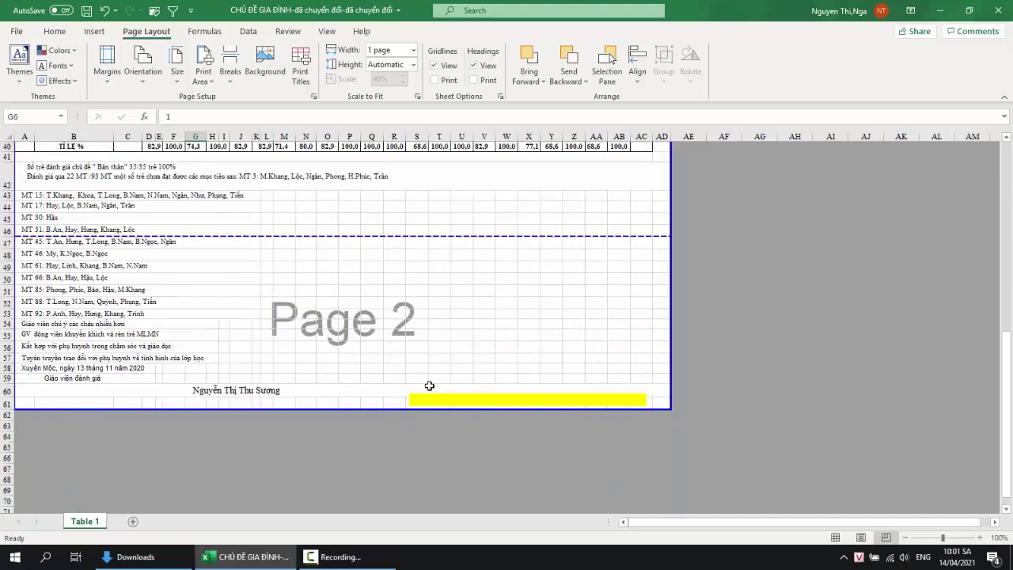
{"action": "scroll", "coordinate": [414, 330], "scroll_direction": "up", "scroll_amount": 5}
{"action": "scroll", "coordinate": [414, 329], "scroll_direction": "down", "scroll_amount": 5}
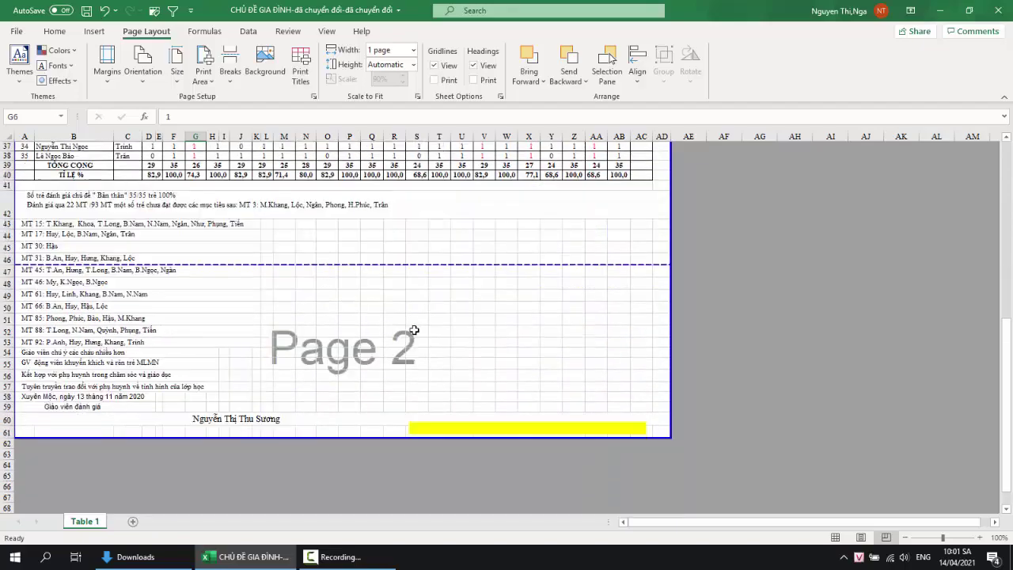
- Save as PDF named 'CHỦ ĐỀ GIA ĐÌNH-đã chuyển đổi-đã chuyển đổi 2', declining to overwrite the old file
{"action": "left_click", "coordinate": [16, 31]}
{"action": "left_click", "coordinate": [56, 205]}
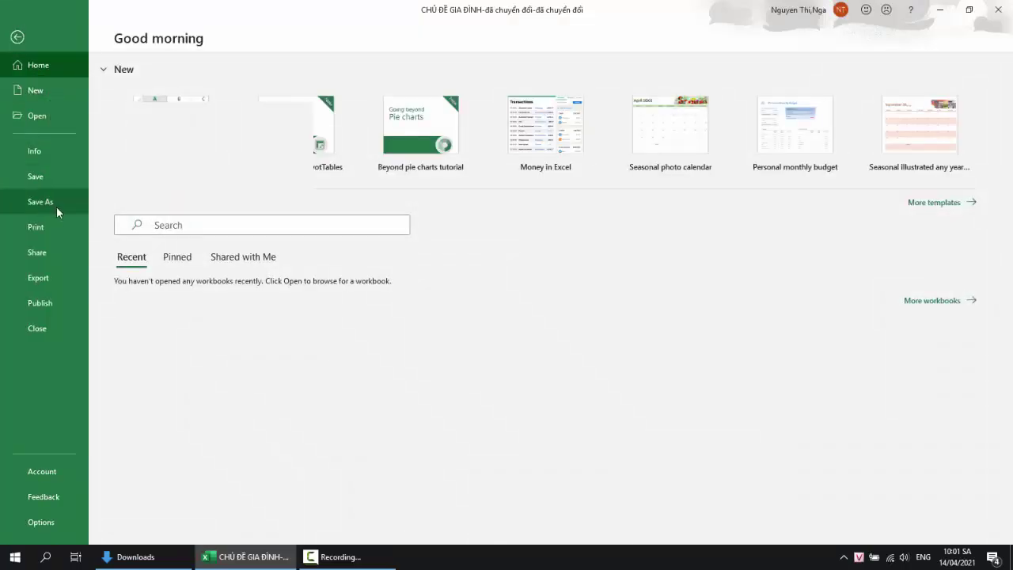
{"action": "left_click", "coordinate": [670, 114]}
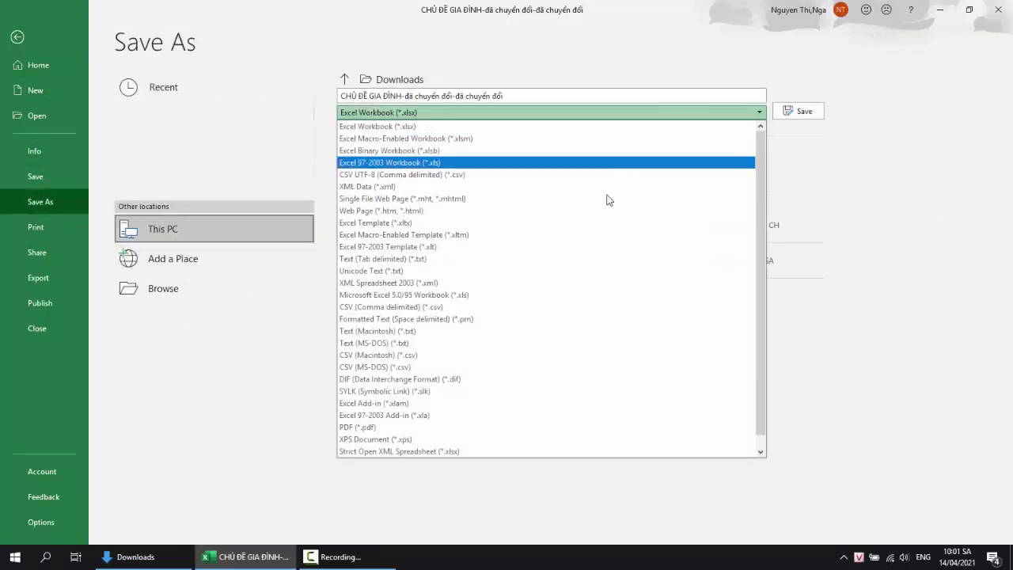
{"action": "scroll", "coordinate": [539, 326], "scroll_direction": "down", "scroll_amount": 1}
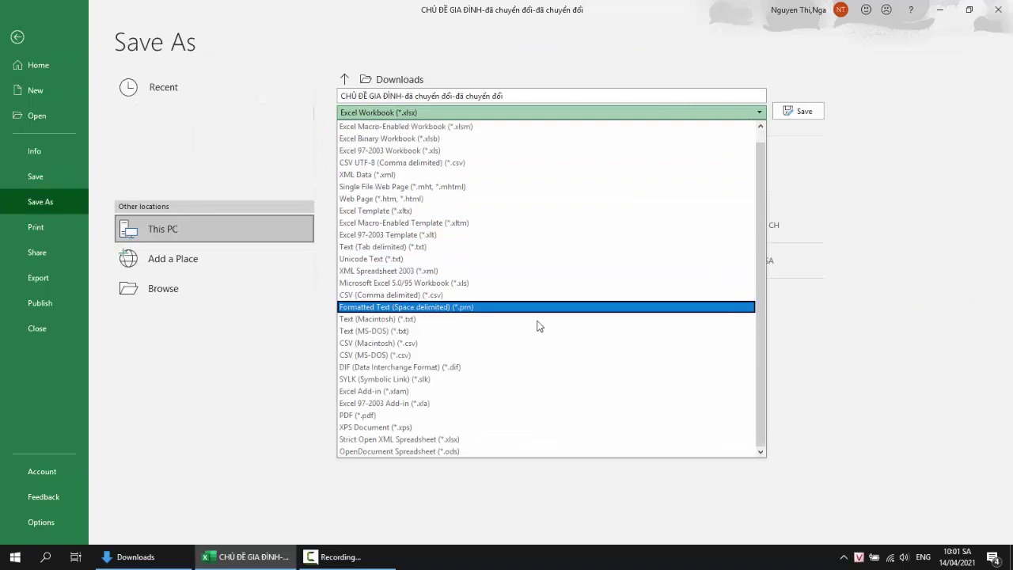
{"action": "left_click", "coordinate": [419, 415]}
{"action": "left_click", "coordinate": [799, 112]}
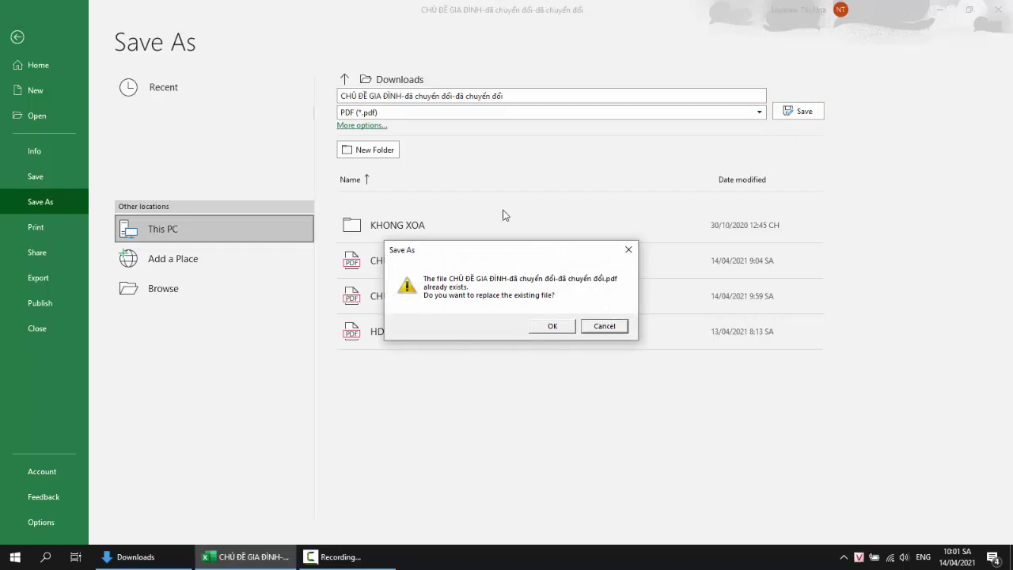
{"action": "left_click", "coordinate": [629, 249]}
{"action": "left_click", "coordinate": [592, 96]}
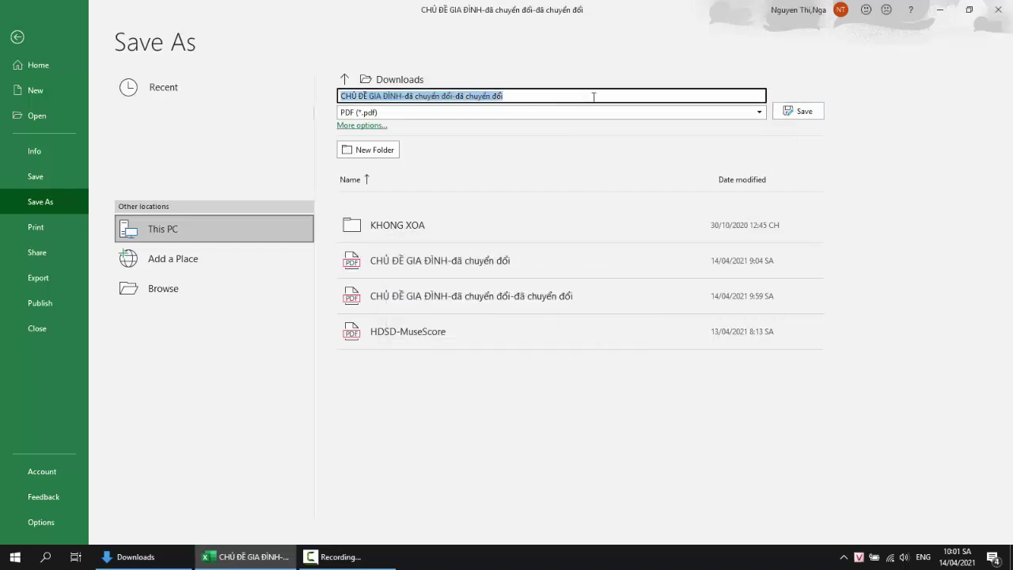
{"action": "left_click", "coordinate": [593, 97]}
{"action": "type", "text": "2"}
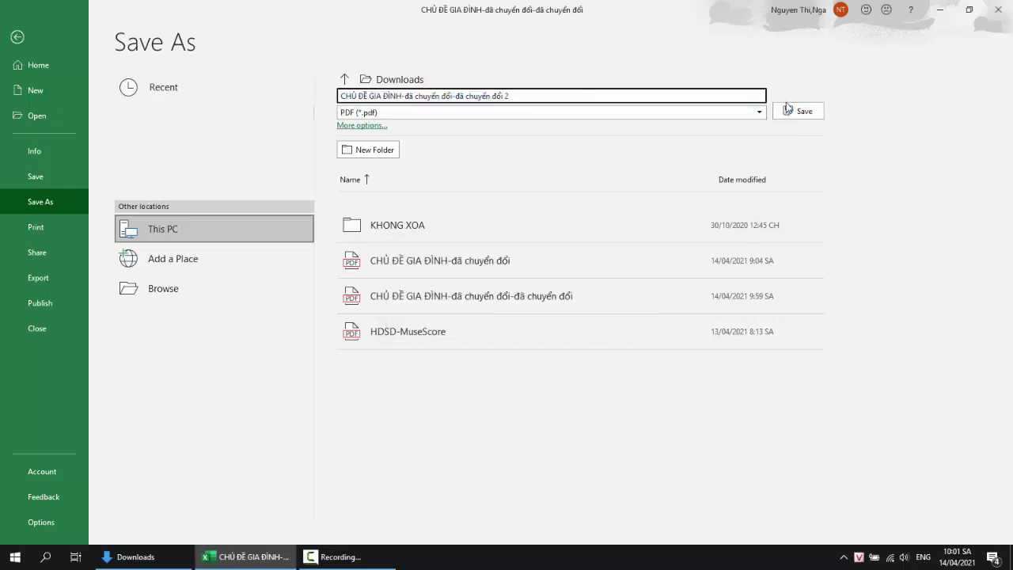
{"action": "left_click", "coordinate": [780, 116]}
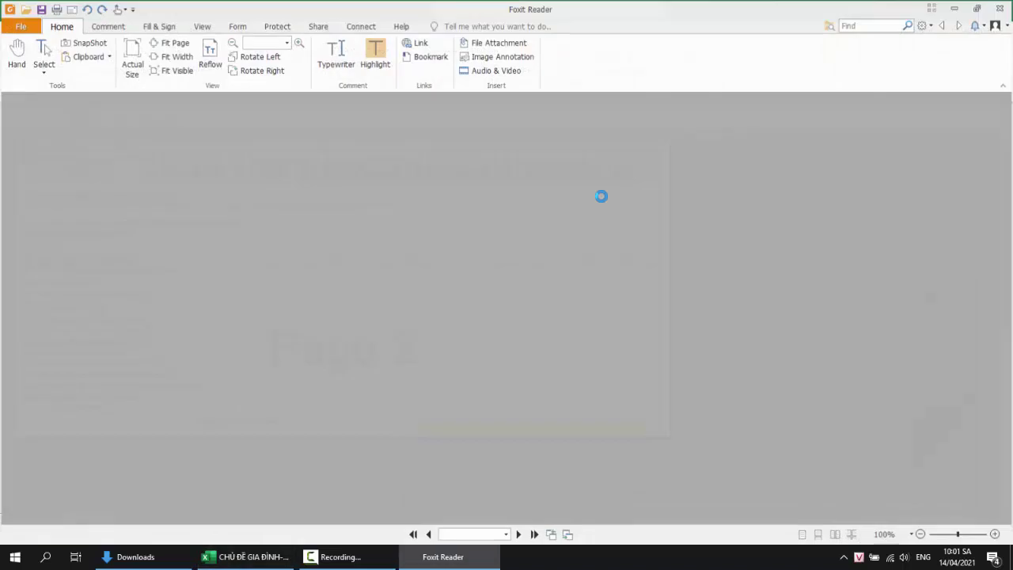
- Review the PDF's two pages, full-width table and notes with signature, then switch back to Excel
{"action": "scroll", "coordinate": [479, 250], "scroll_direction": "down", "scroll_amount": 3}
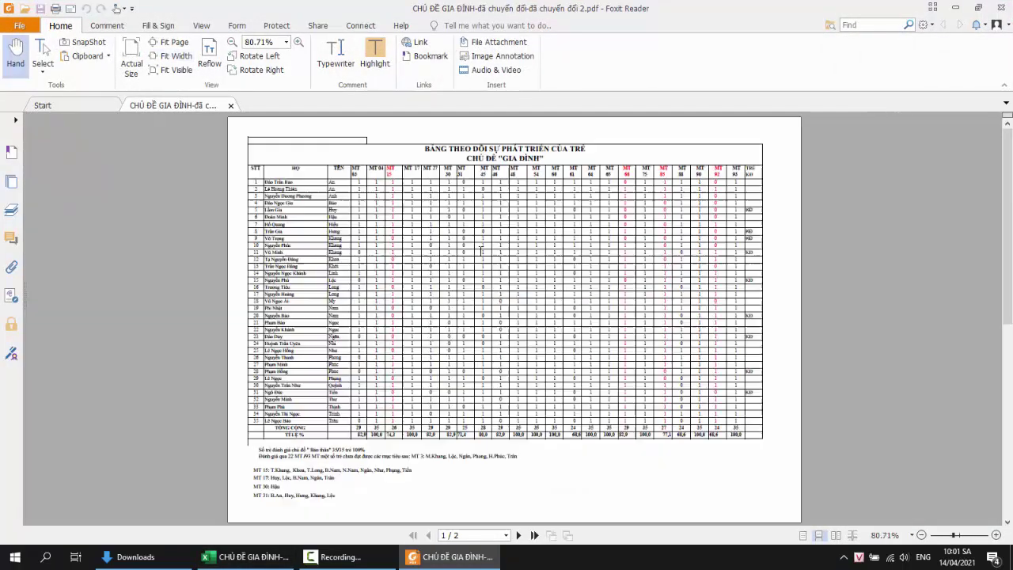
{"action": "scroll", "coordinate": [480, 250], "scroll_direction": "down", "scroll_amount": 5}
{"action": "scroll", "coordinate": [479, 250], "scroll_direction": "down", "scroll_amount": 3}
{"action": "scroll", "coordinate": [481, 252], "scroll_direction": "up", "scroll_amount": 10}
{"action": "scroll", "coordinate": [481, 252], "scroll_direction": "up", "scroll_amount": 1}
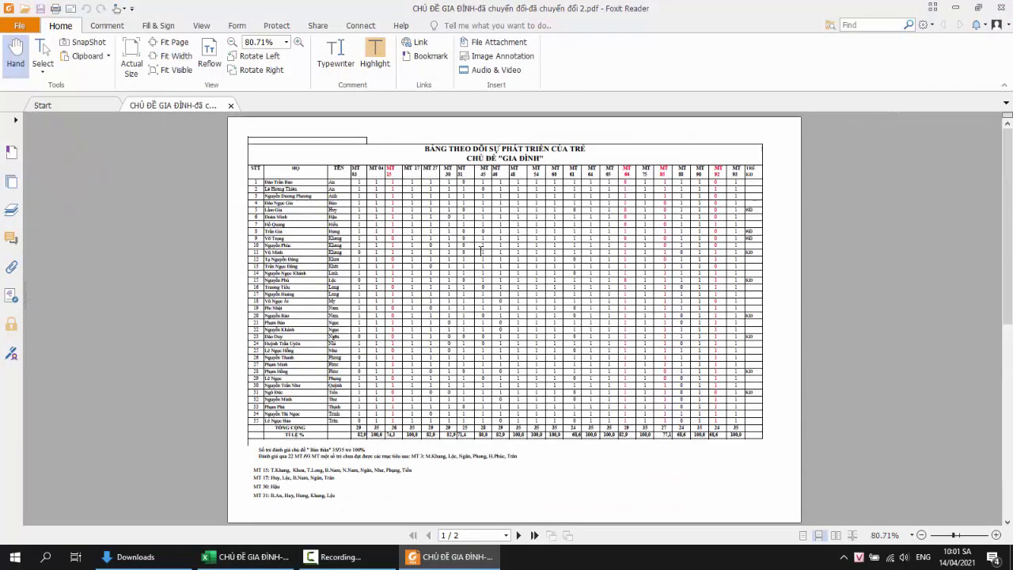
{"action": "scroll", "coordinate": [563, 291], "scroll_direction": "down", "scroll_amount": 1}
{"action": "scroll", "coordinate": [566, 294], "scroll_direction": "down", "scroll_amount": 8}
{"action": "scroll", "coordinate": [459, 330], "scroll_direction": "down", "scroll_amount": 3}
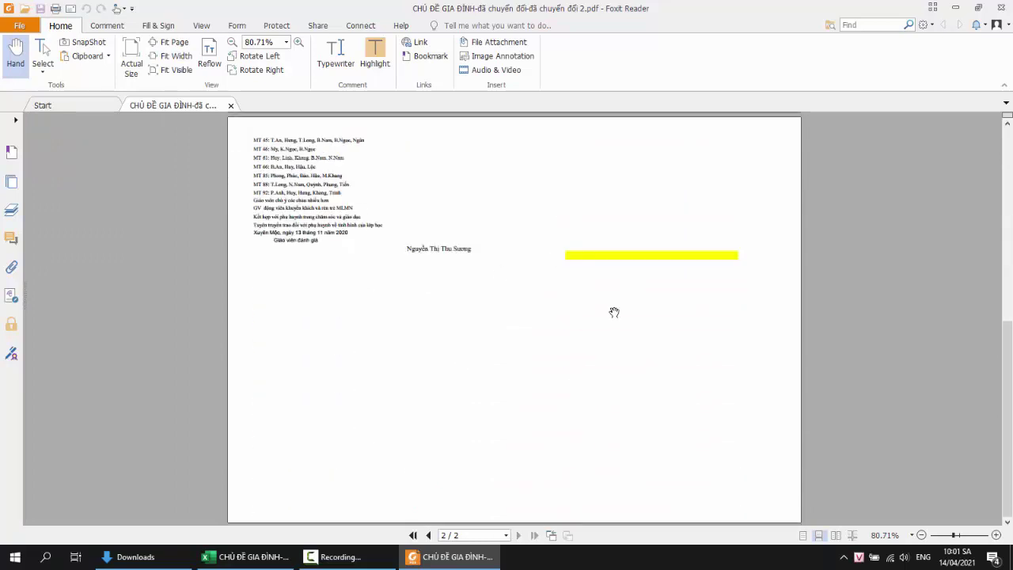
{"action": "scroll", "coordinate": [633, 350], "scroll_direction": "up", "scroll_amount": 5}
{"action": "scroll", "coordinate": [633, 351], "scroll_direction": "up", "scroll_amount": 5}
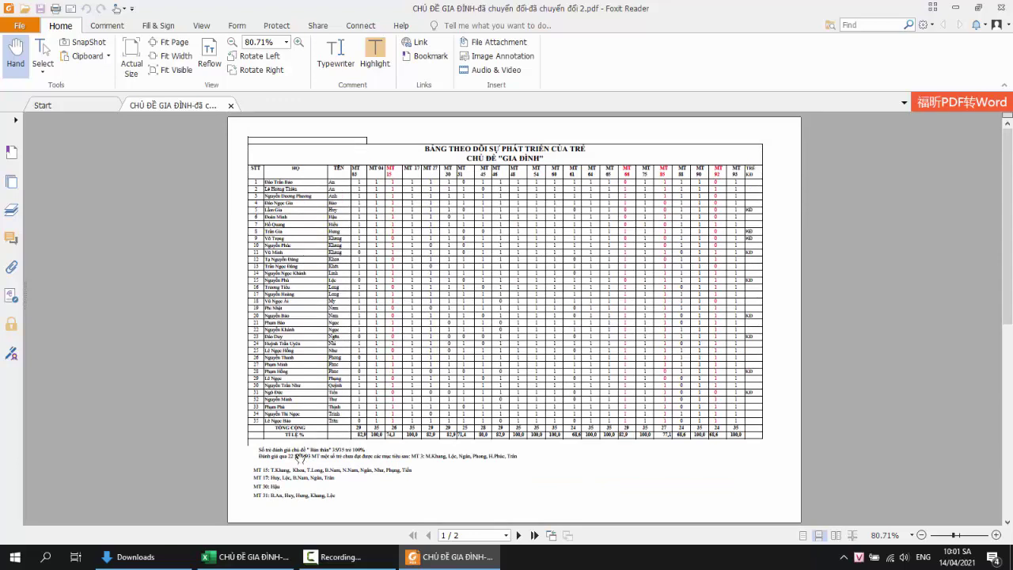
{"action": "left_click", "coordinate": [245, 556]}
{"action": "scroll", "coordinate": [289, 412], "scroll_direction": "up", "scroll_amount": 5}
{"action": "scroll", "coordinate": [294, 394], "scroll_direction": "up", "scroll_amount": 1}
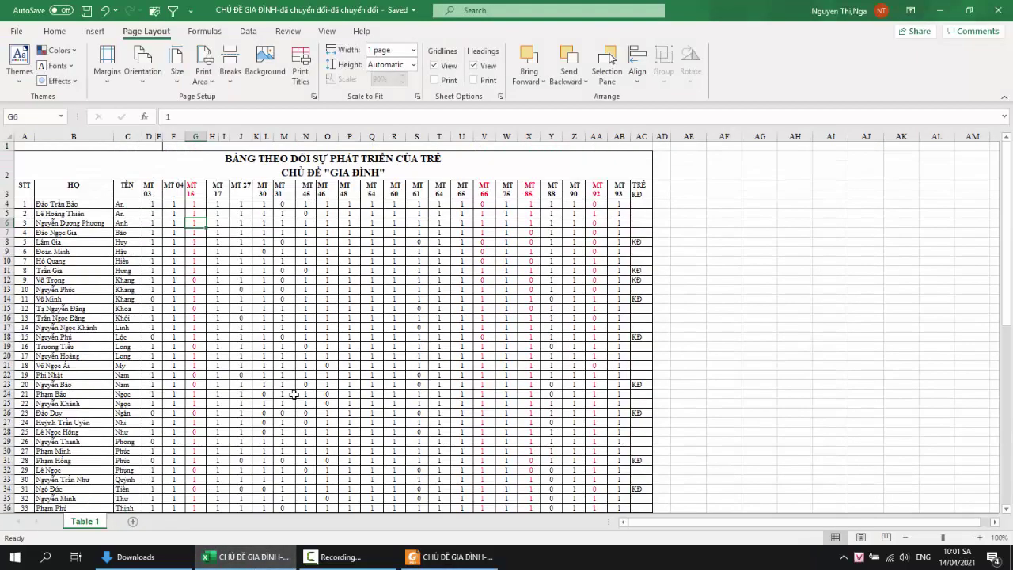
{"action": "scroll", "coordinate": [184, 402], "scroll_direction": "down", "scroll_amount": 3}
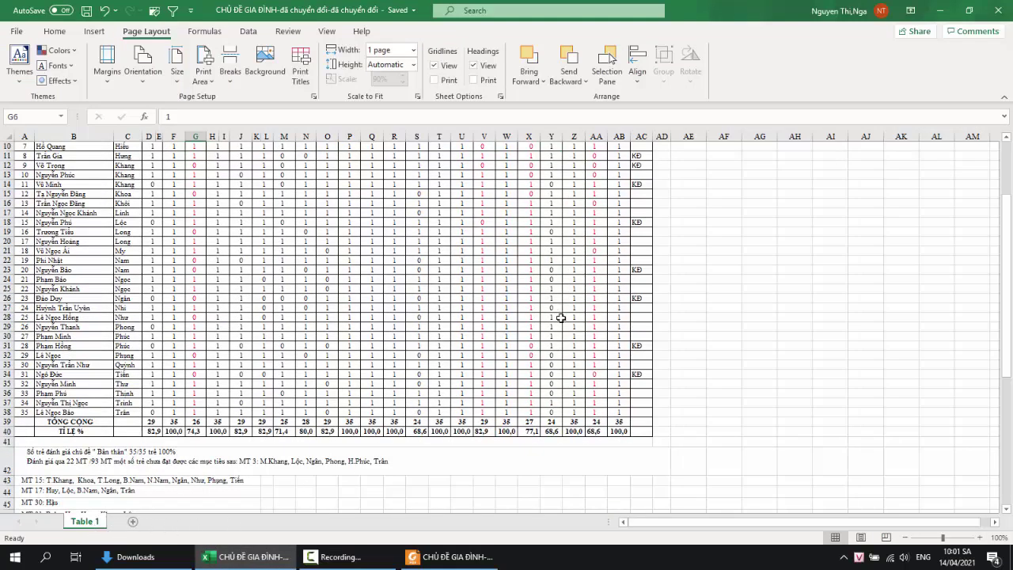
{"action": "scroll", "coordinate": [765, 286], "scroll_direction": "up", "scroll_amount": 3}
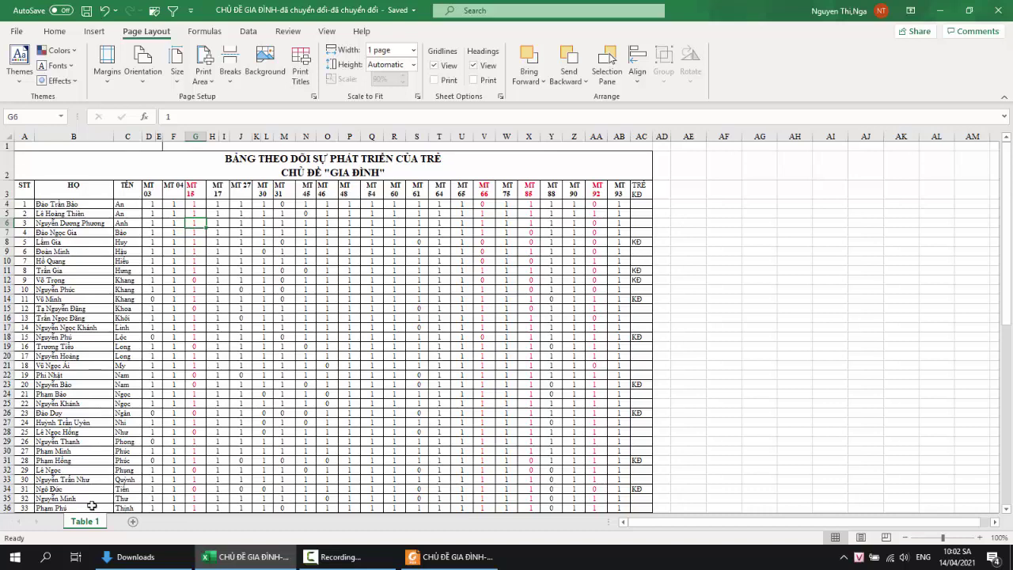
{"action": "scroll", "coordinate": [136, 460], "scroll_direction": "down", "scroll_amount": 6}
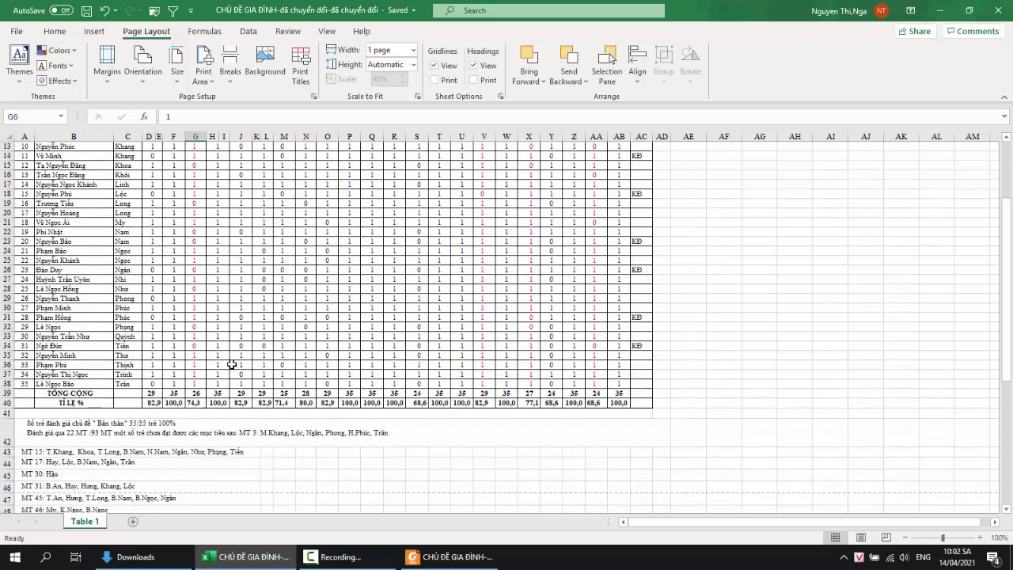
{"action": "scroll", "coordinate": [231, 362], "scroll_direction": "down", "scroll_amount": 4}
{"action": "scroll", "coordinate": [265, 335], "scroll_direction": "down", "scroll_amount": 3}
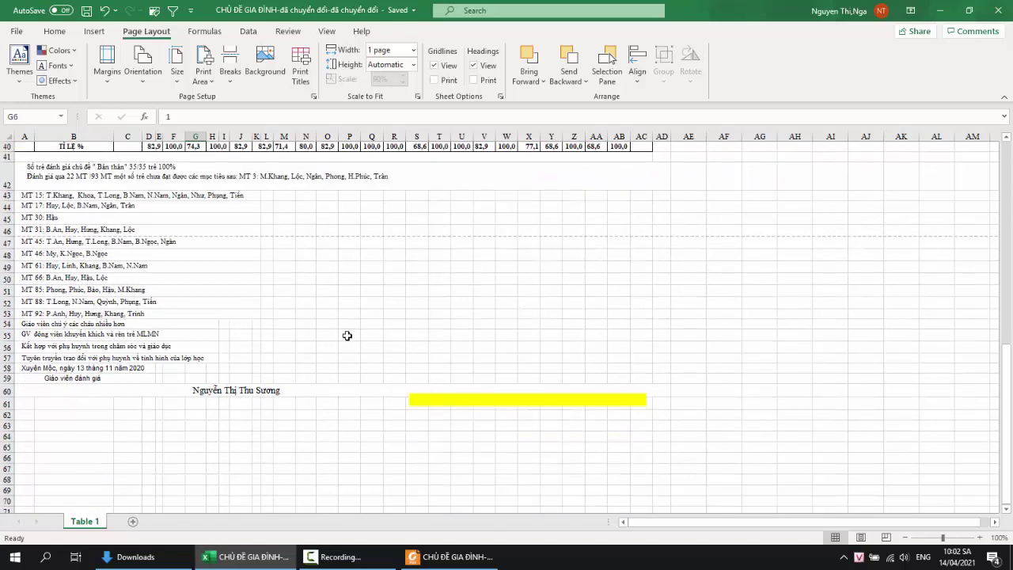
{"action": "scroll", "coordinate": [761, 343], "scroll_direction": "up", "scroll_amount": 4}
{"action": "scroll", "coordinate": [760, 343], "scroll_direction": "up", "scroll_amount": 9}
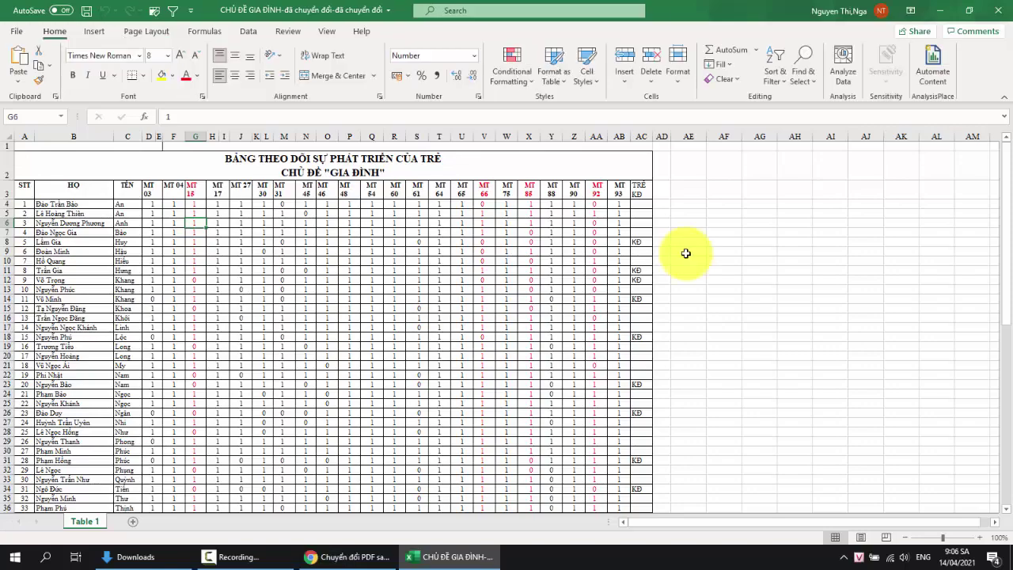
- Minimize all windows with Win+D and deselect the desktop icon
{"action": "key", "text": "super+d"}
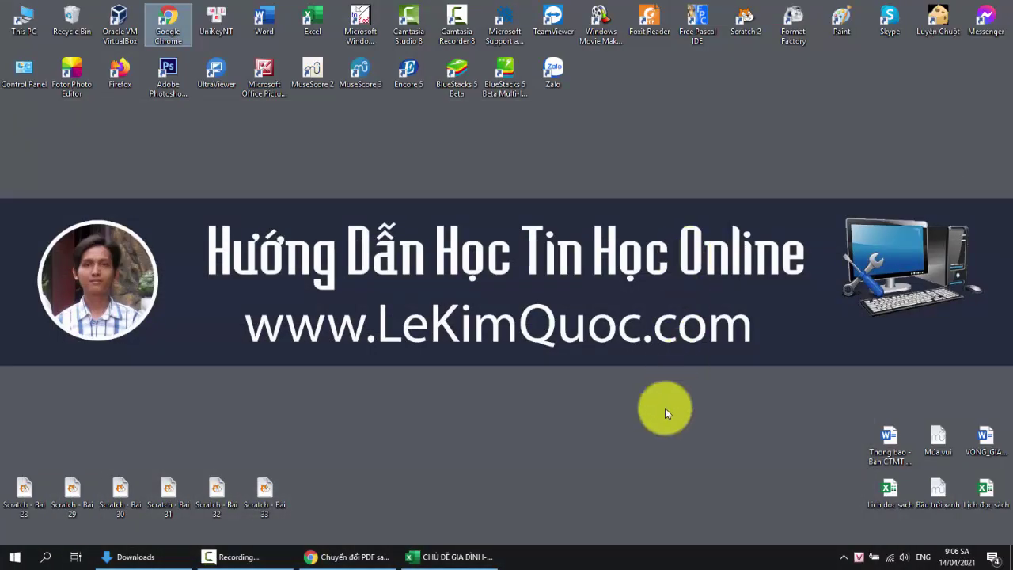
{"action": "left_click", "coordinate": [511, 420]}
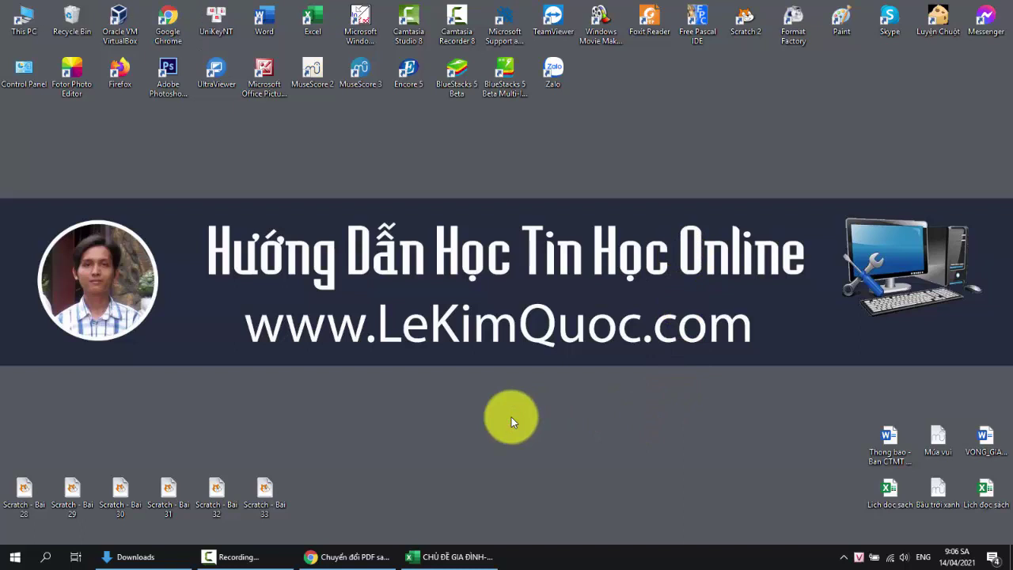